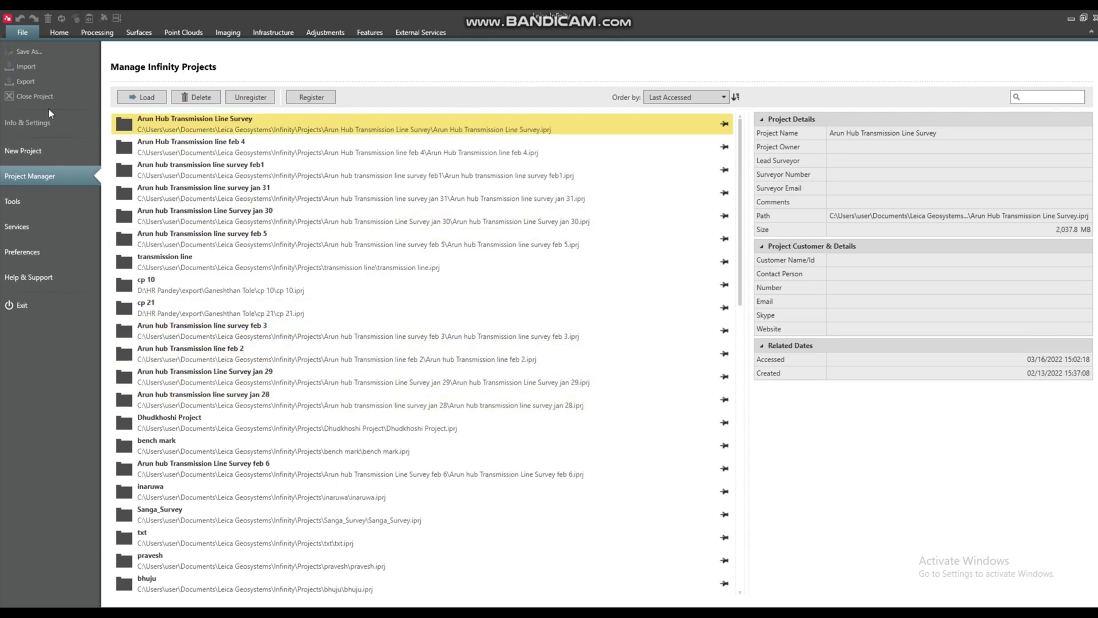
Start a new project and name it trail
click(17, 152)
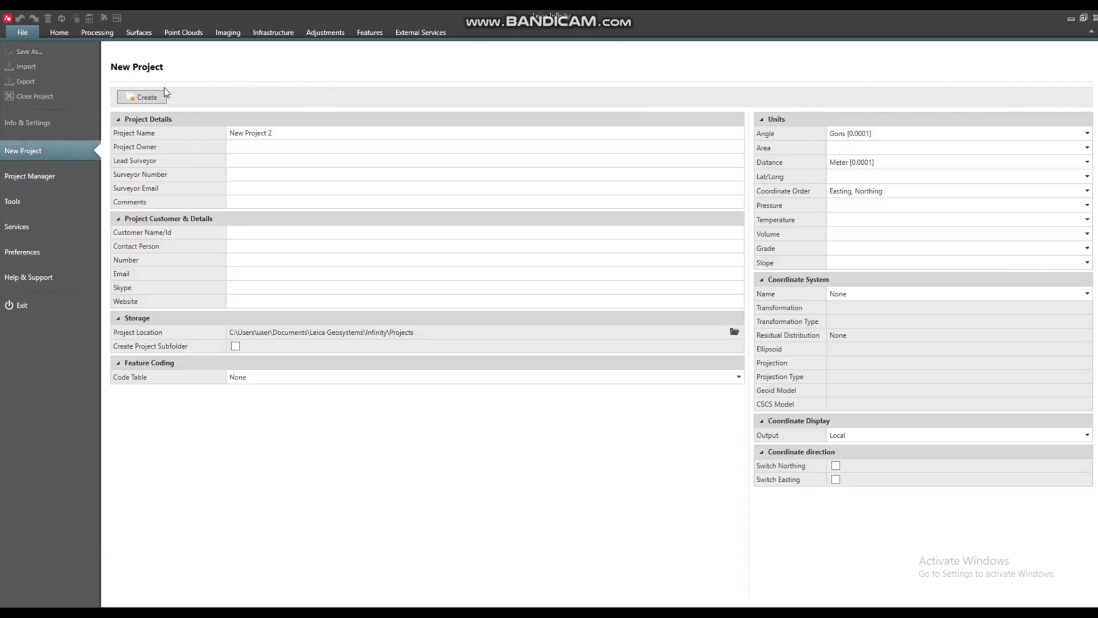
click(298, 133)
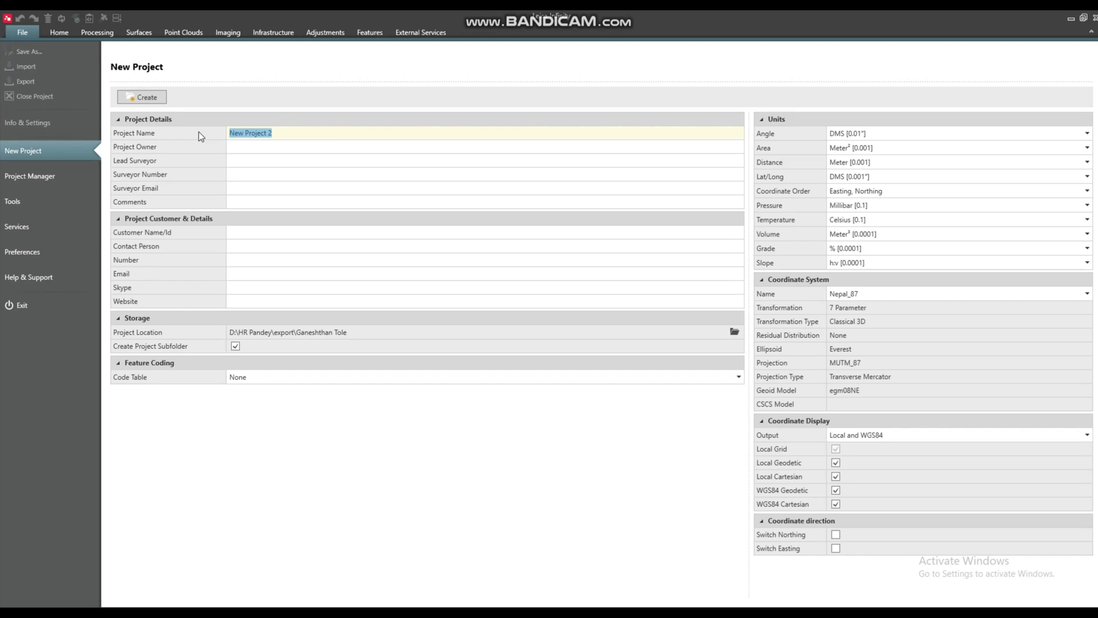
key(BackSpace)
text(trail)
Keep the project's angle unit at DMS [0.01"] and set the area unit to Meter² [0.001]
click(929, 137)
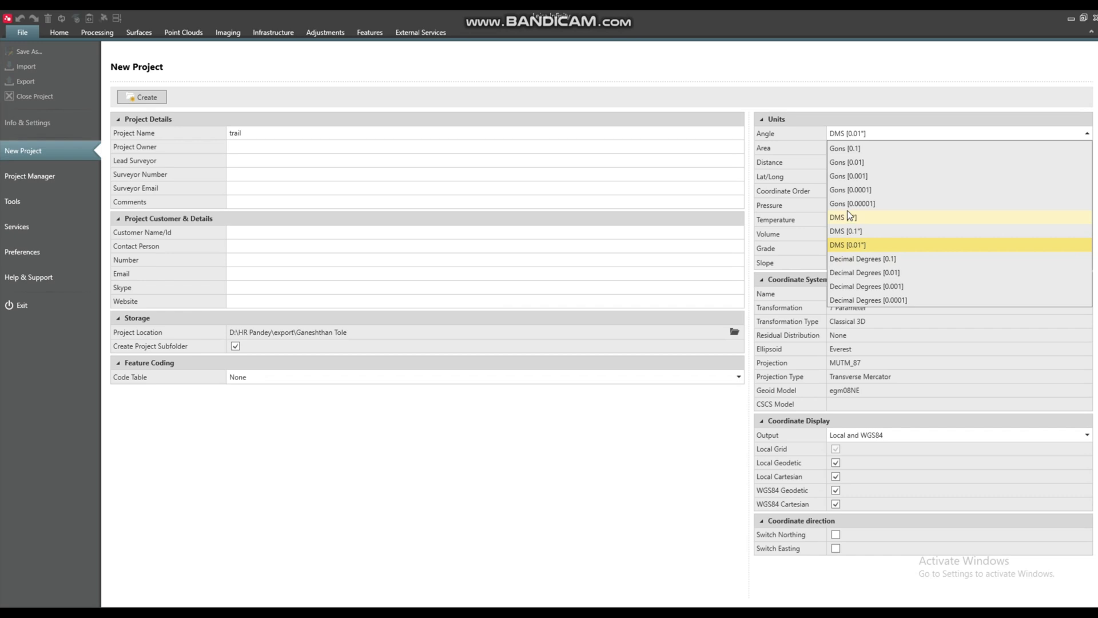
click(682, 413)
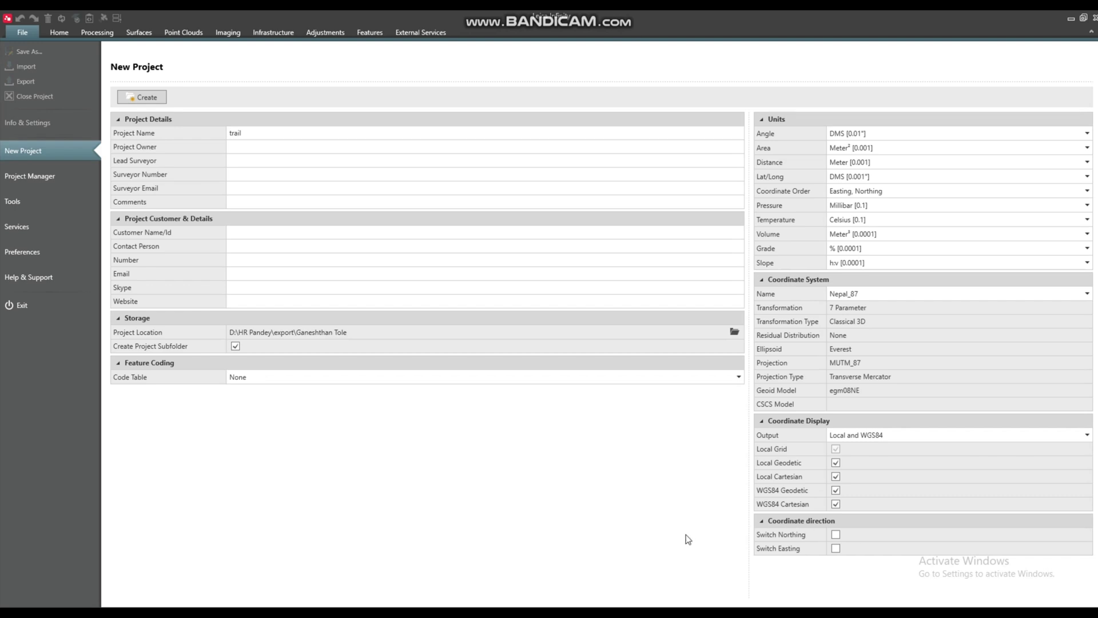
click(887, 148)
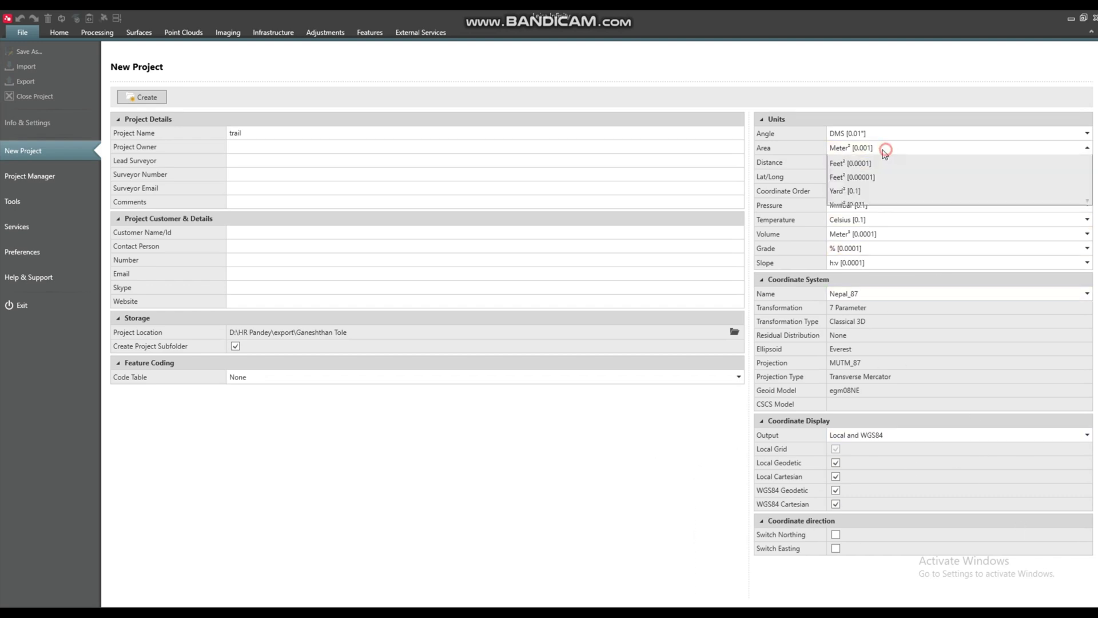
click(866, 205)
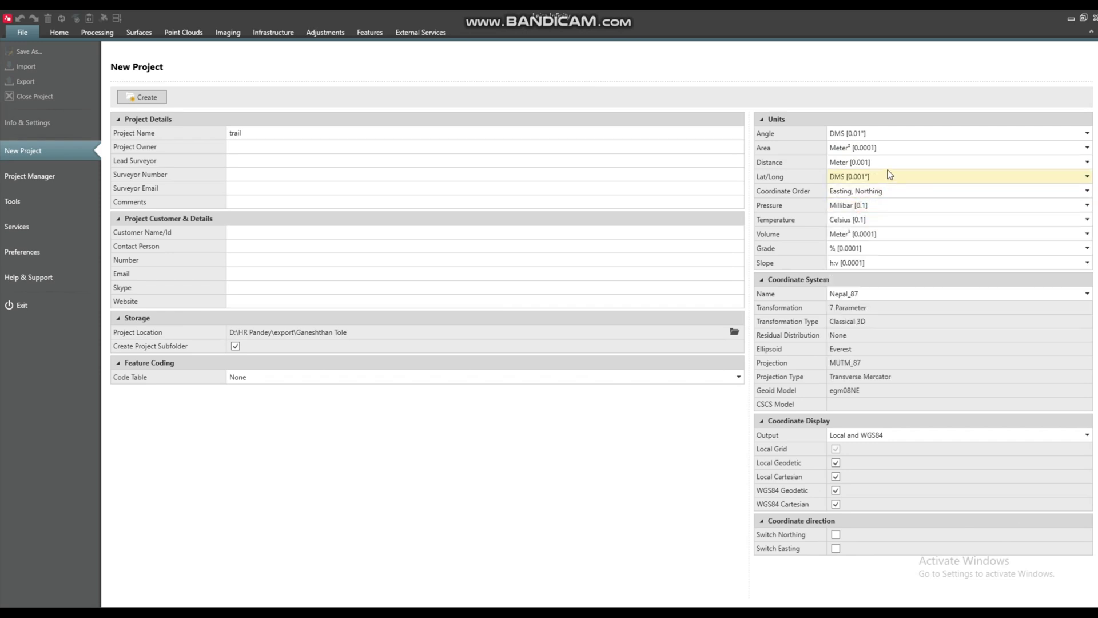
click(864, 149)
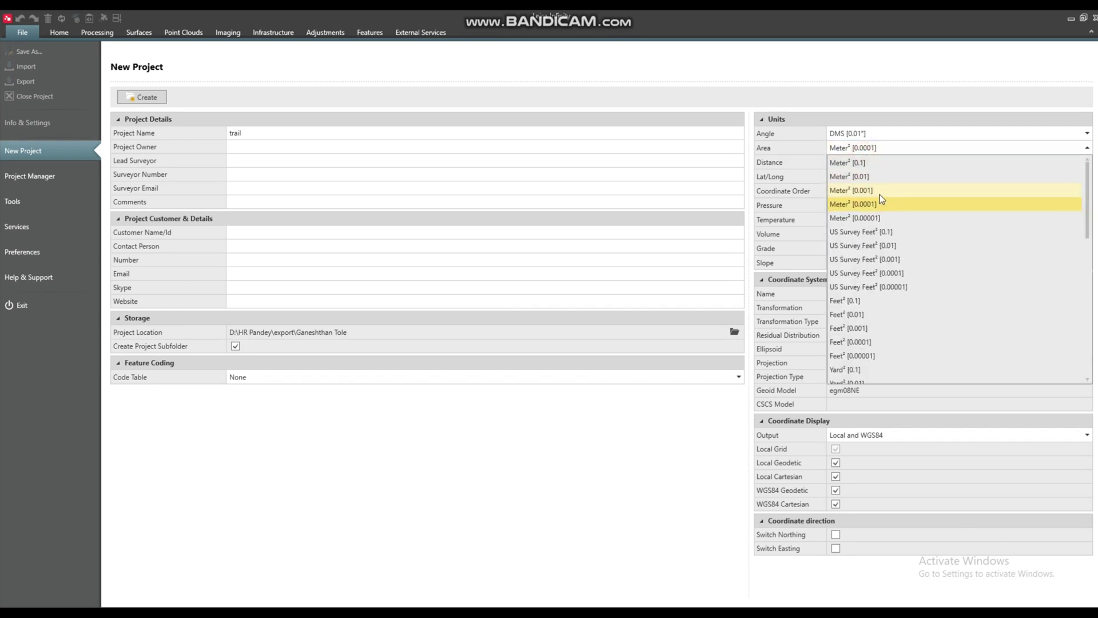
click(875, 191)
Set the distance unit to Meter [0.001] and Lat/Long to DMS [0.001"], keeping the coordinate order Easting, Northing
click(875, 163)
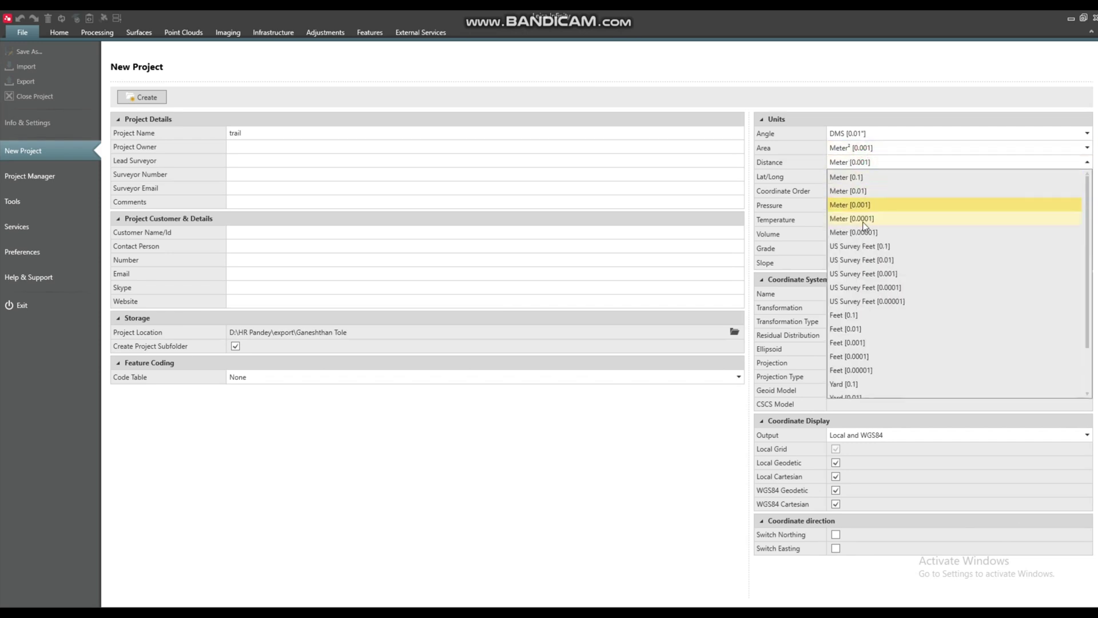
click(862, 204)
click(888, 180)
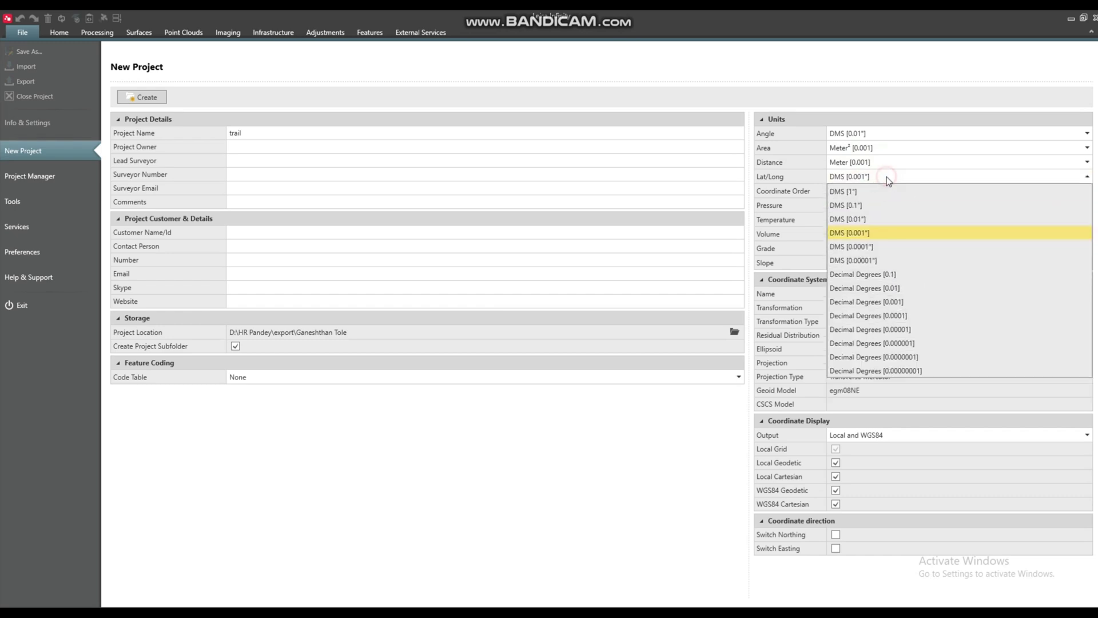
click(870, 234)
click(846, 192)
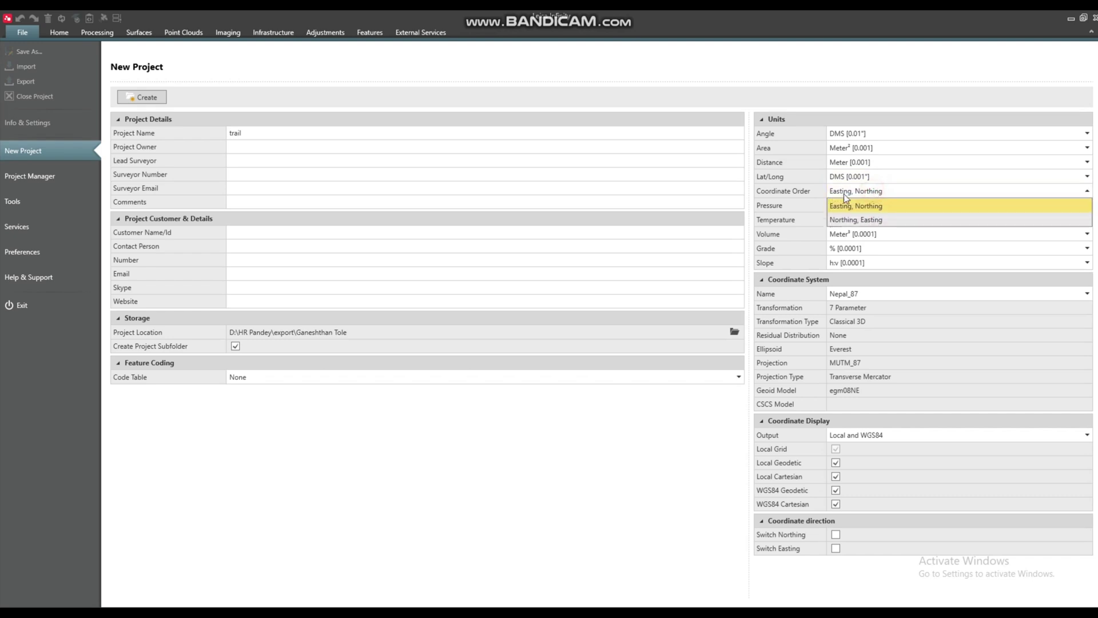
click(907, 191)
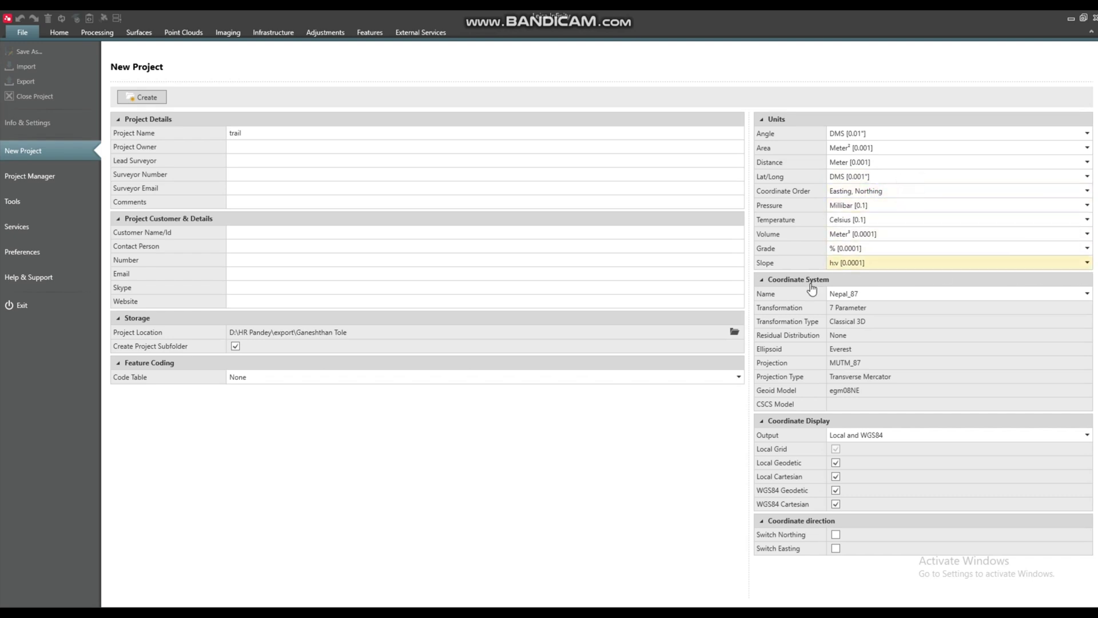
Assign the UTM45 coordinate system to the project and create it
click(836, 294)
click(951, 297)
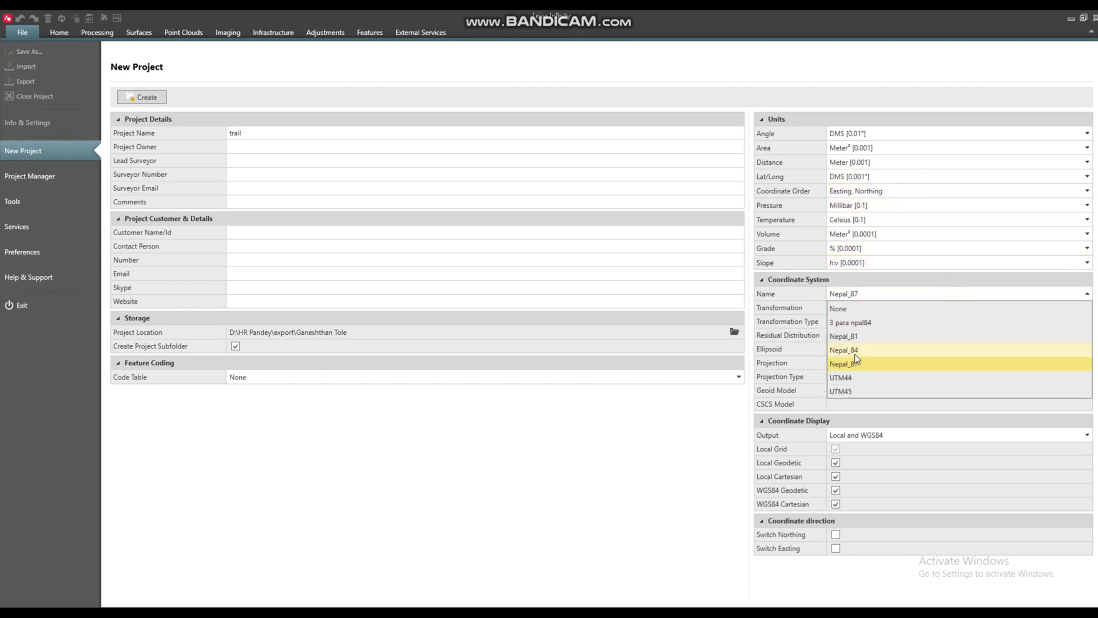
click(853, 392)
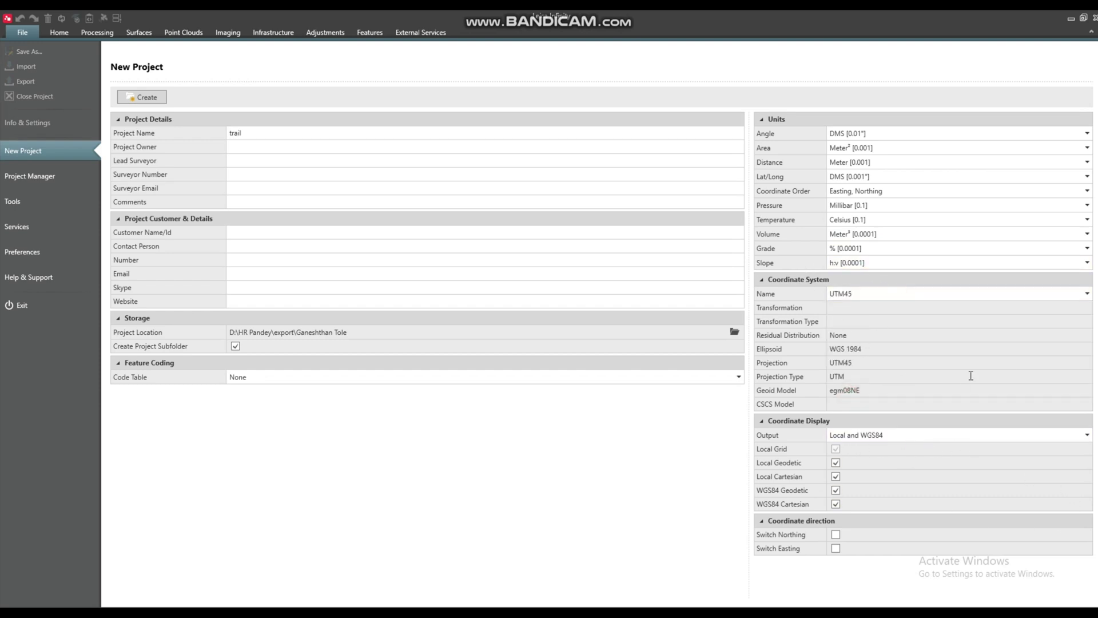
click(152, 99)
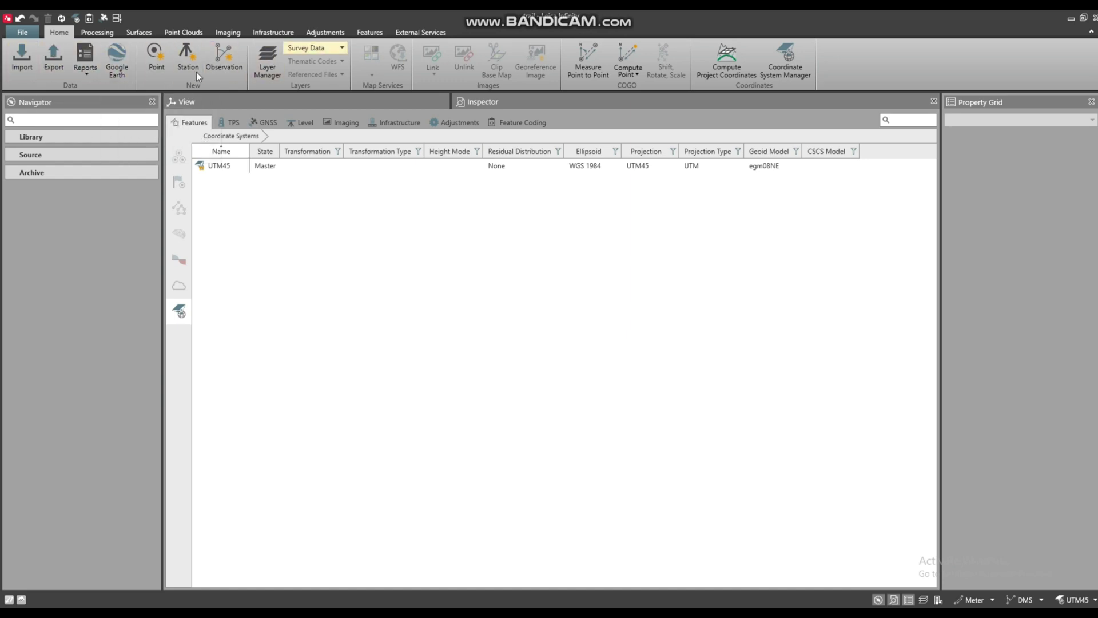
Look through the Inspector's TPS, GNSS, Level, Imaging, Infrastructure, Adjustments and Feature Coding views, ending on Features
click(231, 123)
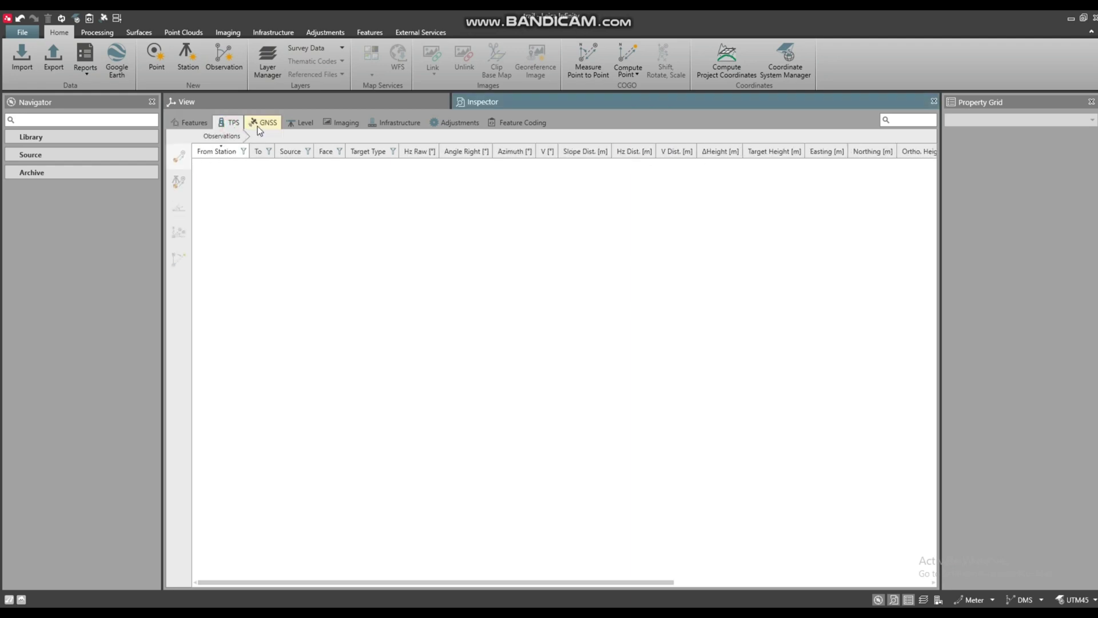
click(261, 126)
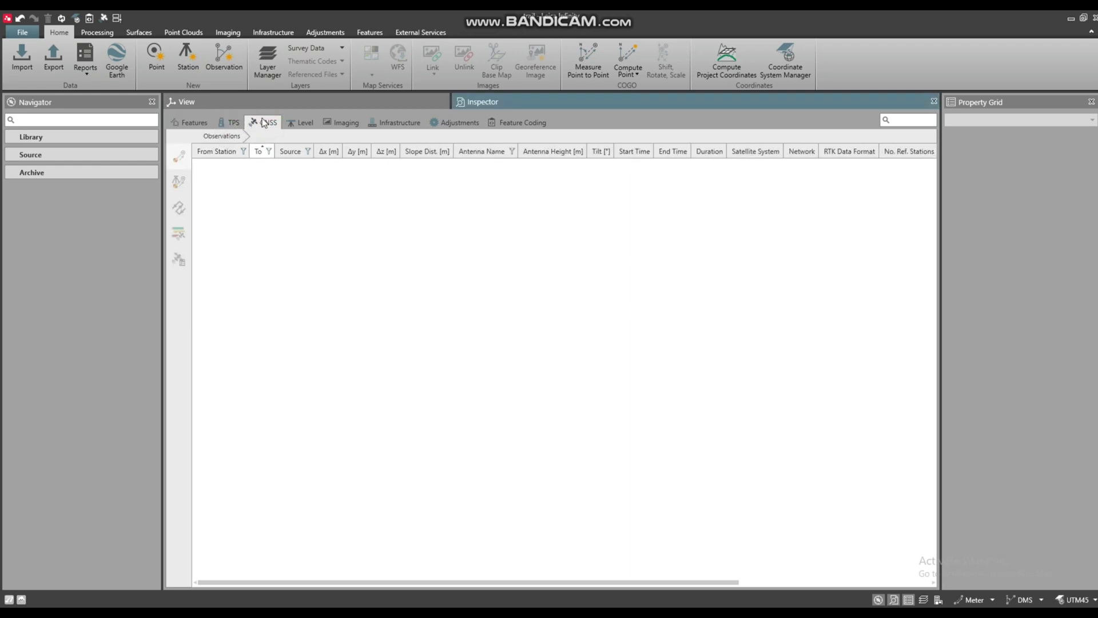
click(303, 124)
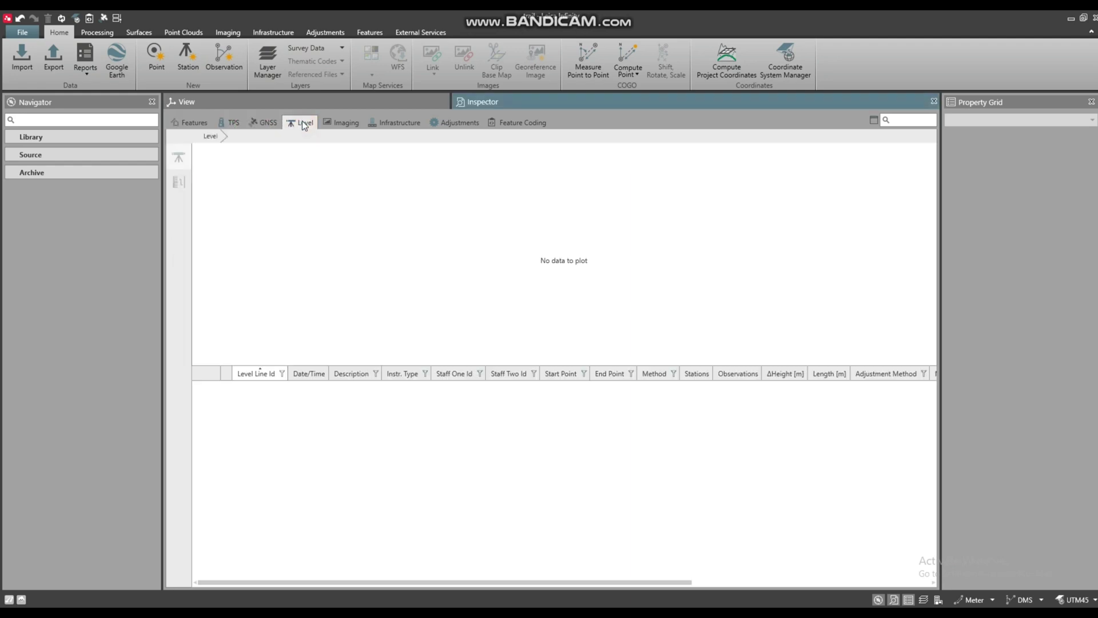
click(341, 124)
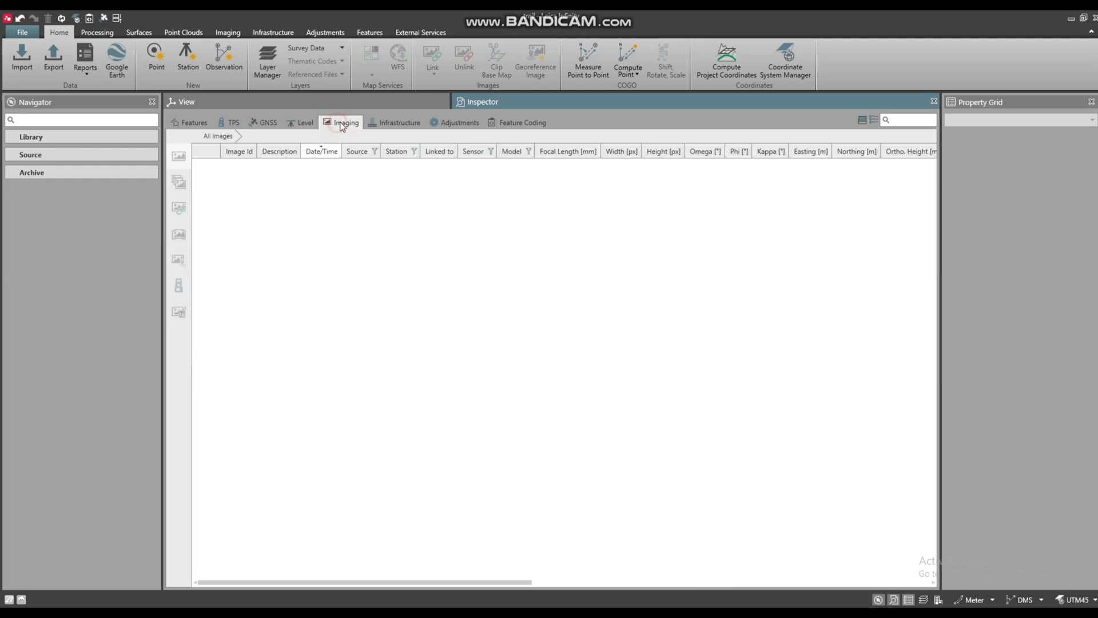
click(394, 123)
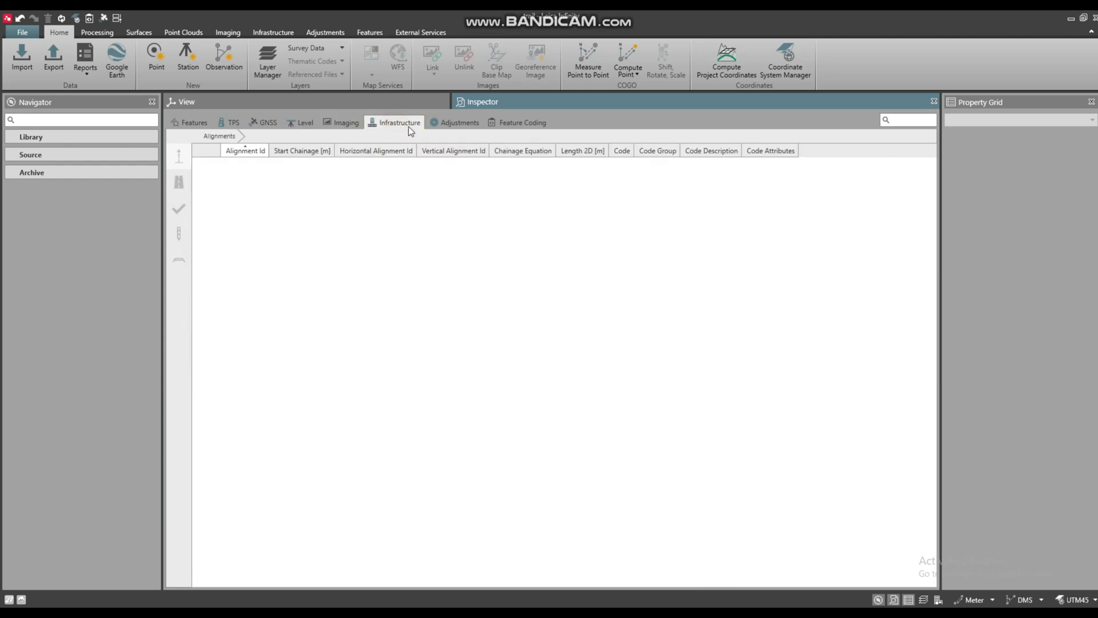
click(450, 124)
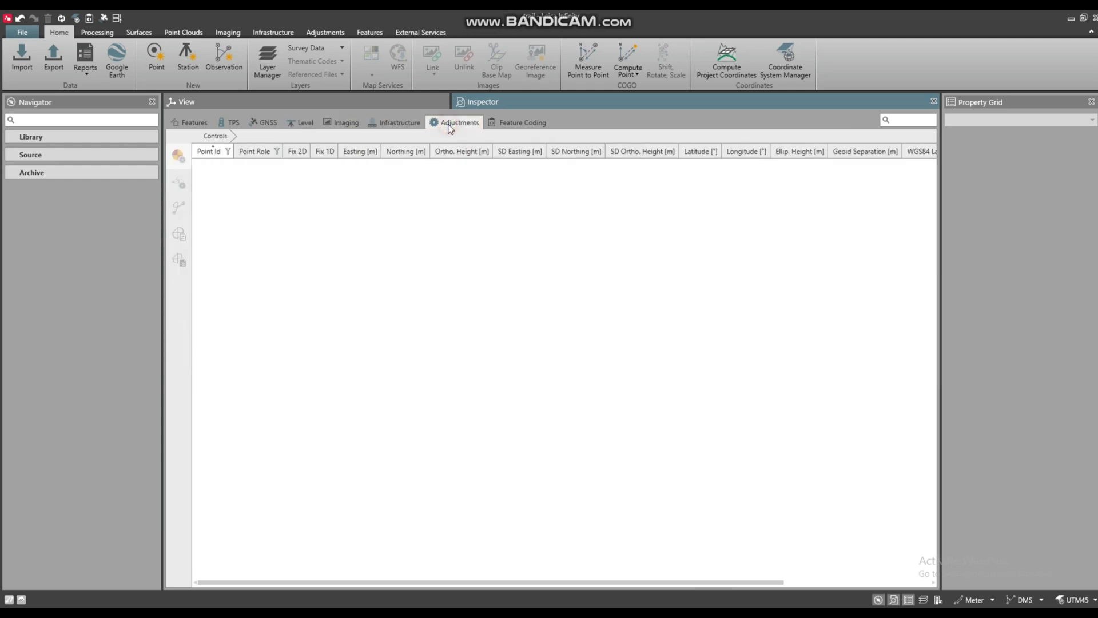
click(534, 125)
click(183, 121)
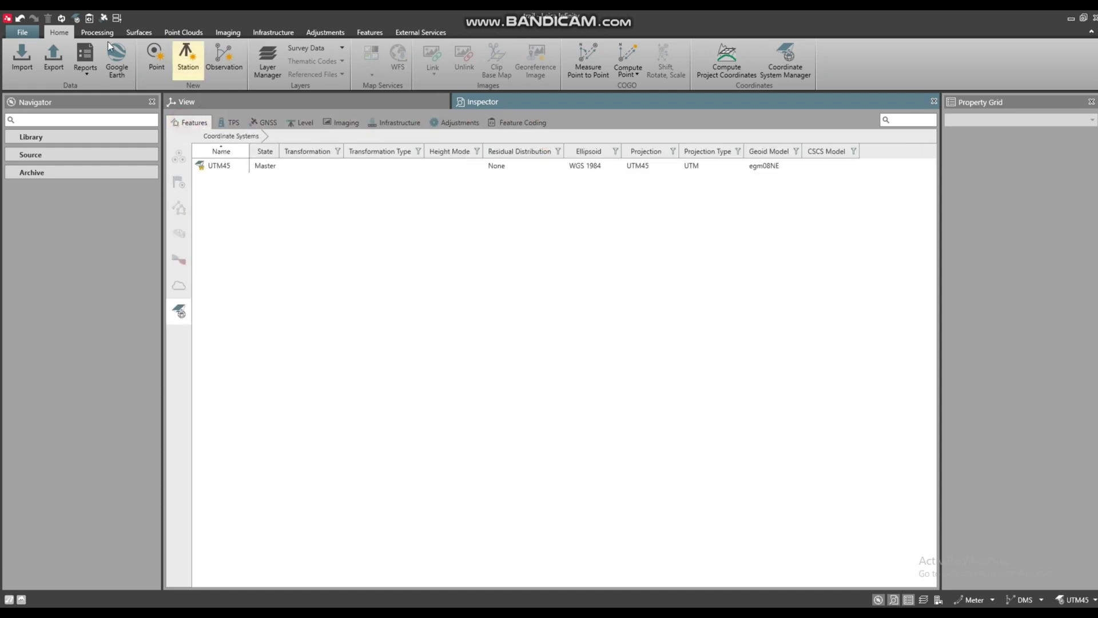
Examine the ellipsoid and projection details of the project's UTM45 coordinate system
click(268, 166)
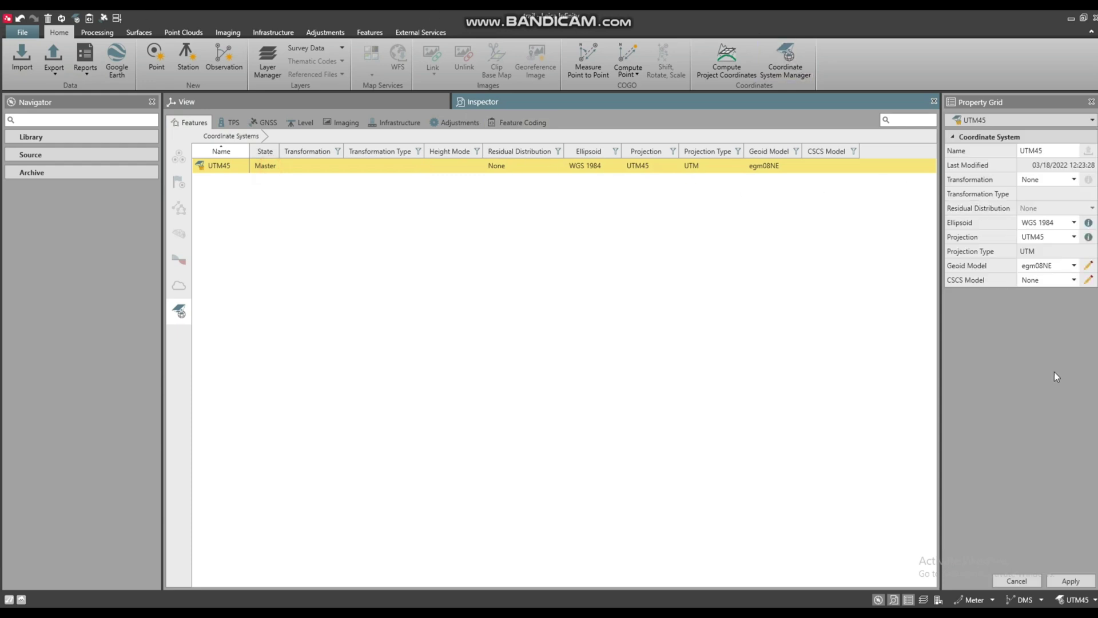
click(1089, 223)
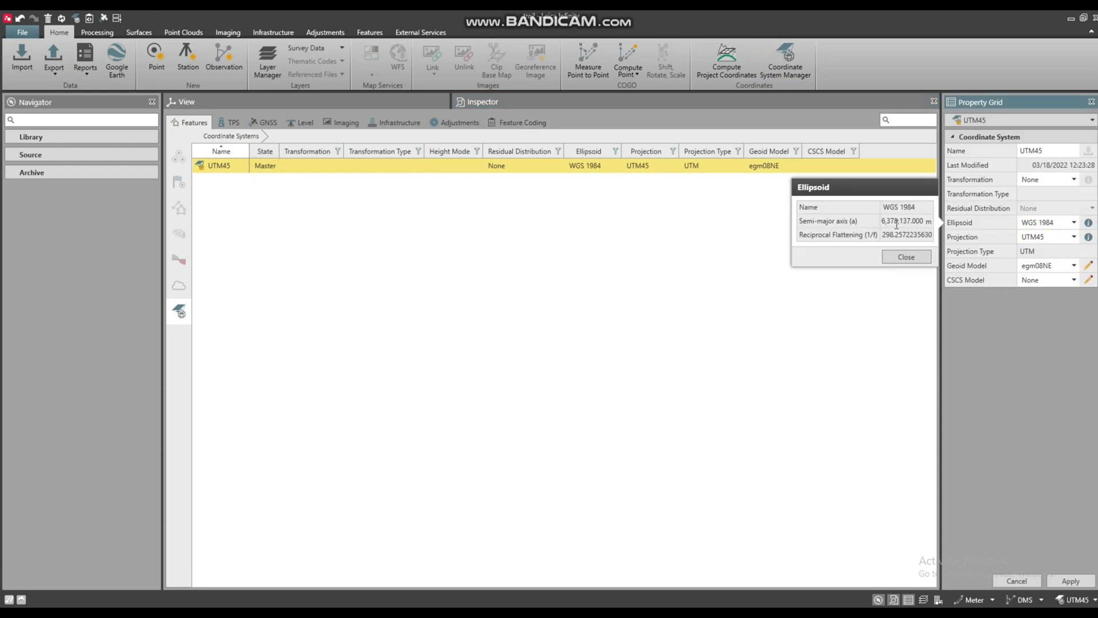
click(906, 257)
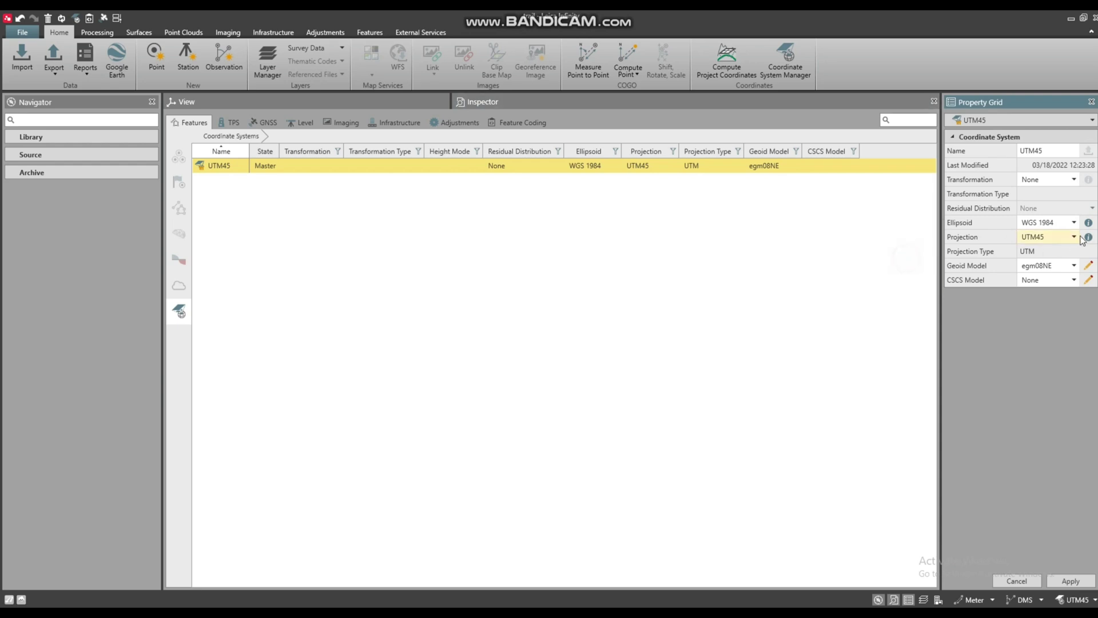
click(1088, 237)
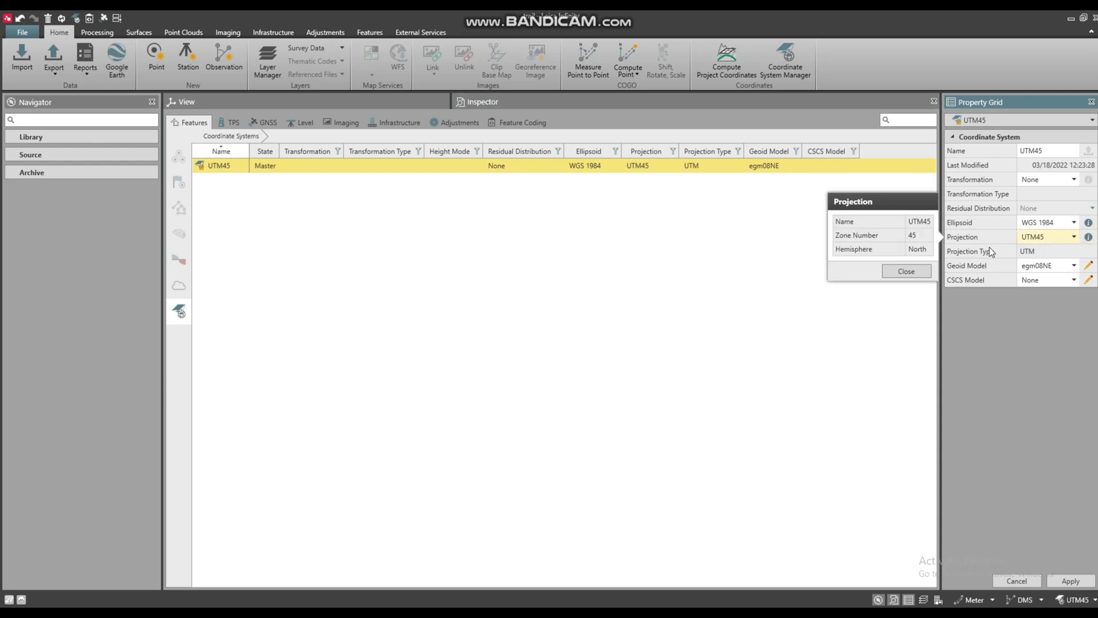
click(917, 270)
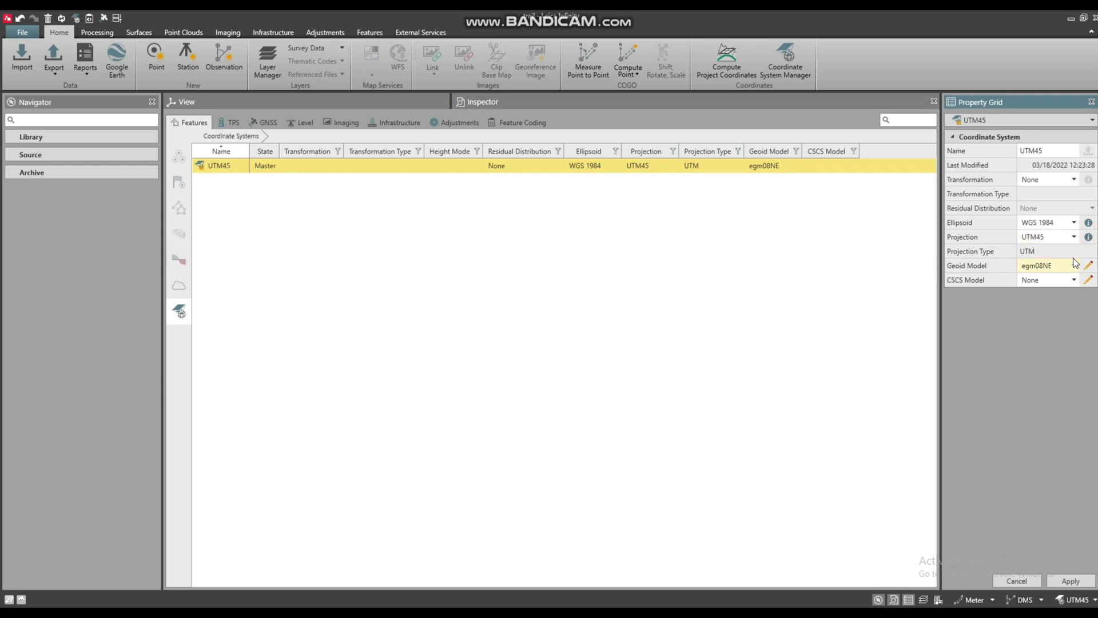
click(1074, 223)
click(1073, 223)
click(893, 216)
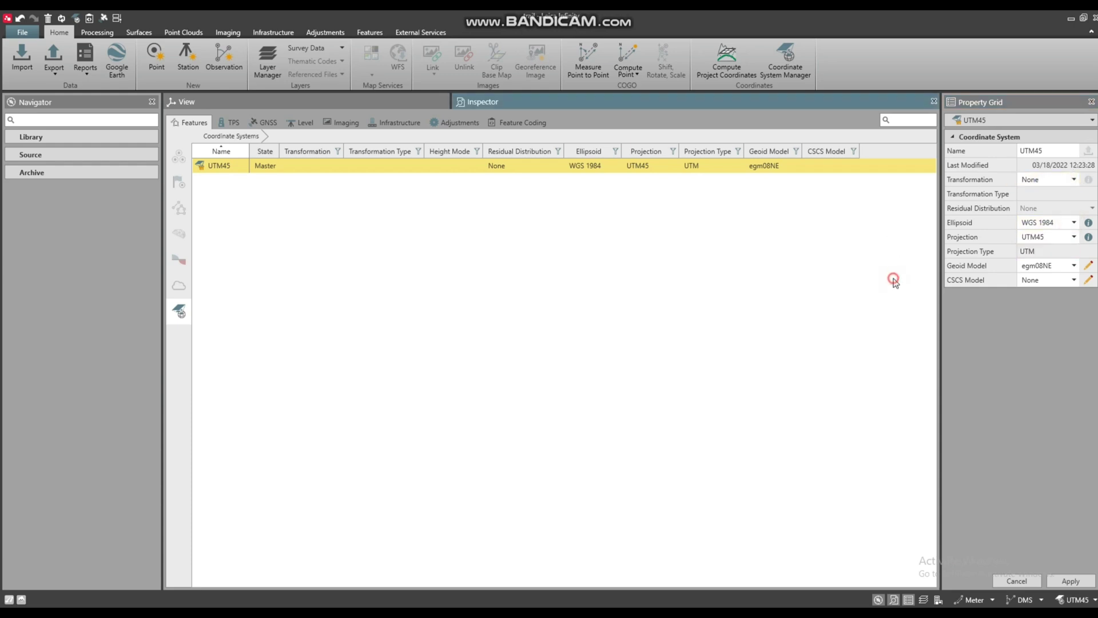
Start a raw data import and browse the Dgps data to the feb 6 folder of BASE(Inaruwa)
click(22, 57)
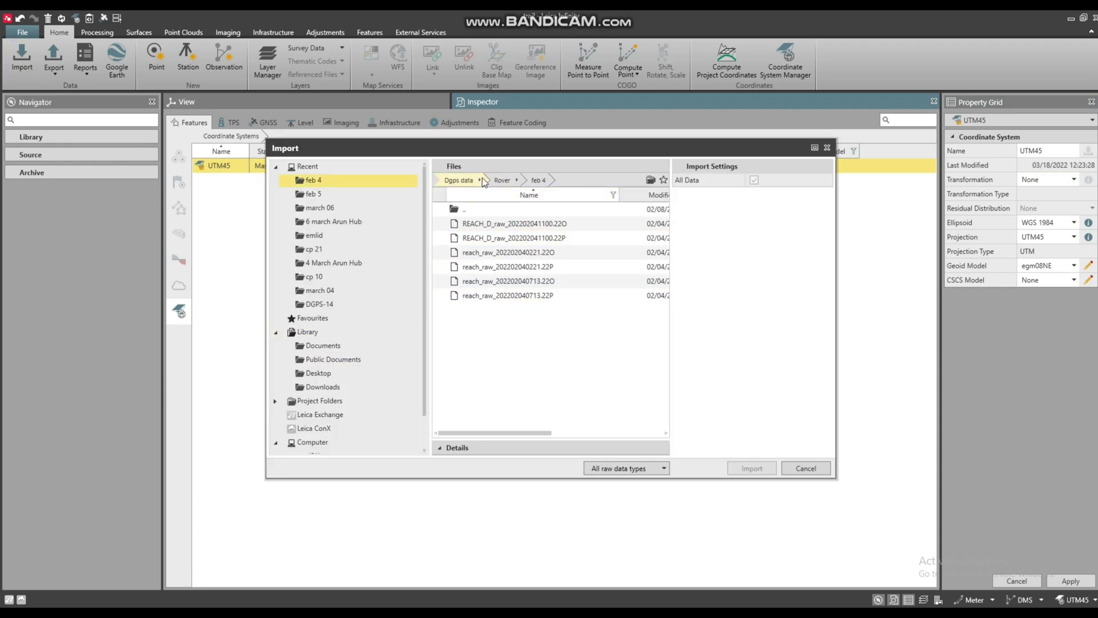
click(455, 181)
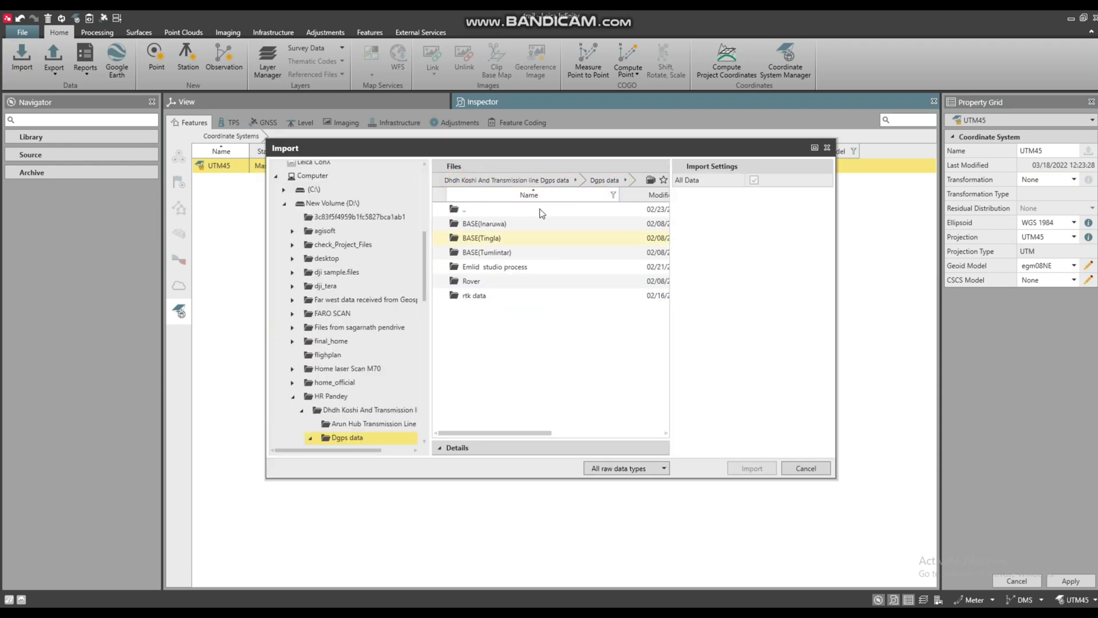
double_click(498, 255)
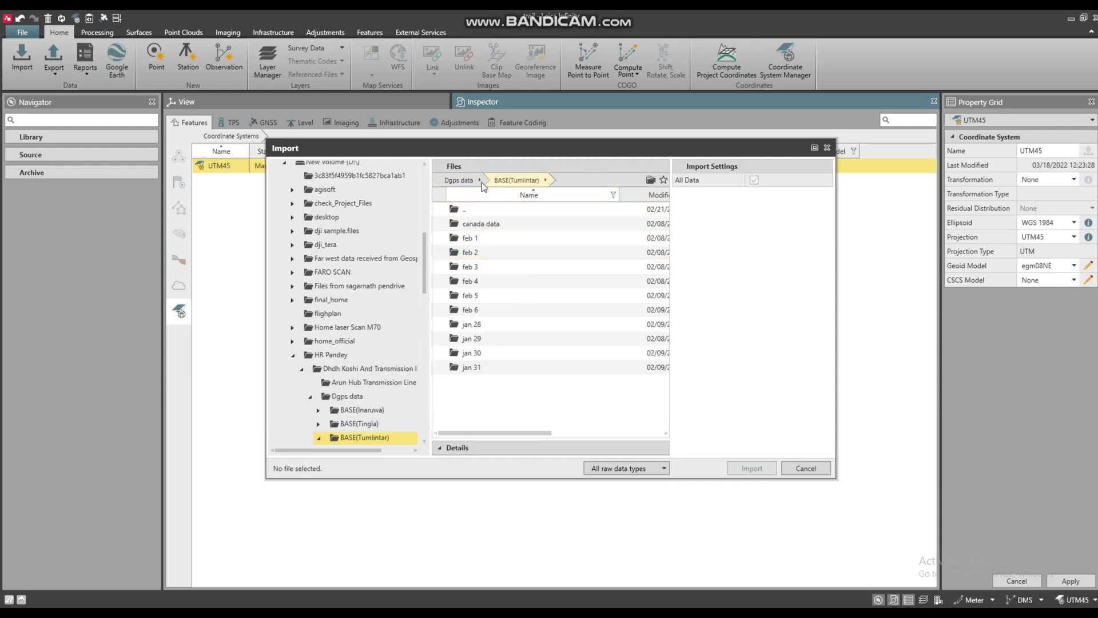
click(460, 180)
double_click(506, 226)
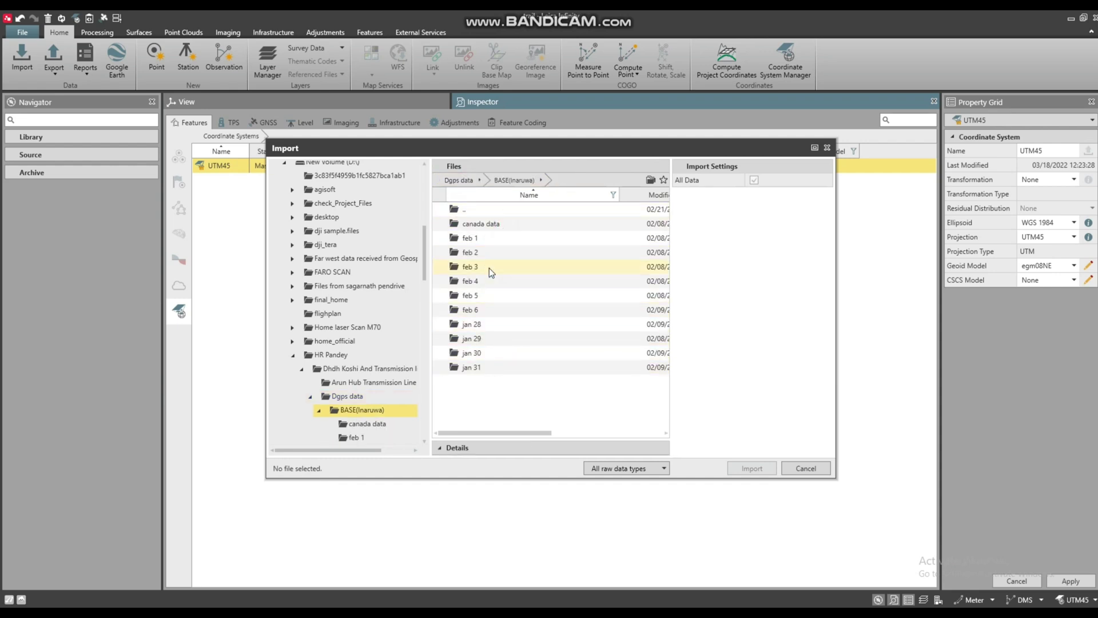
double_click(490, 311)
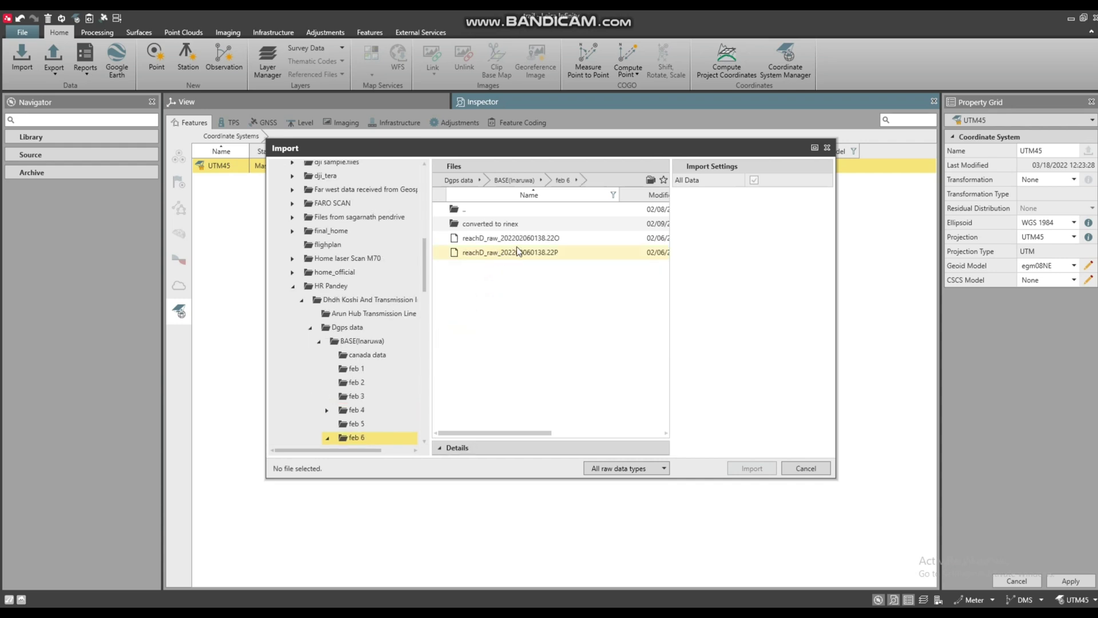
Import reachD_raw_202202060138.22O and reachD_raw_202202060138.22P from the "converted to rinex" folder
click(518, 252)
double_click(493, 223)
click(471, 229)
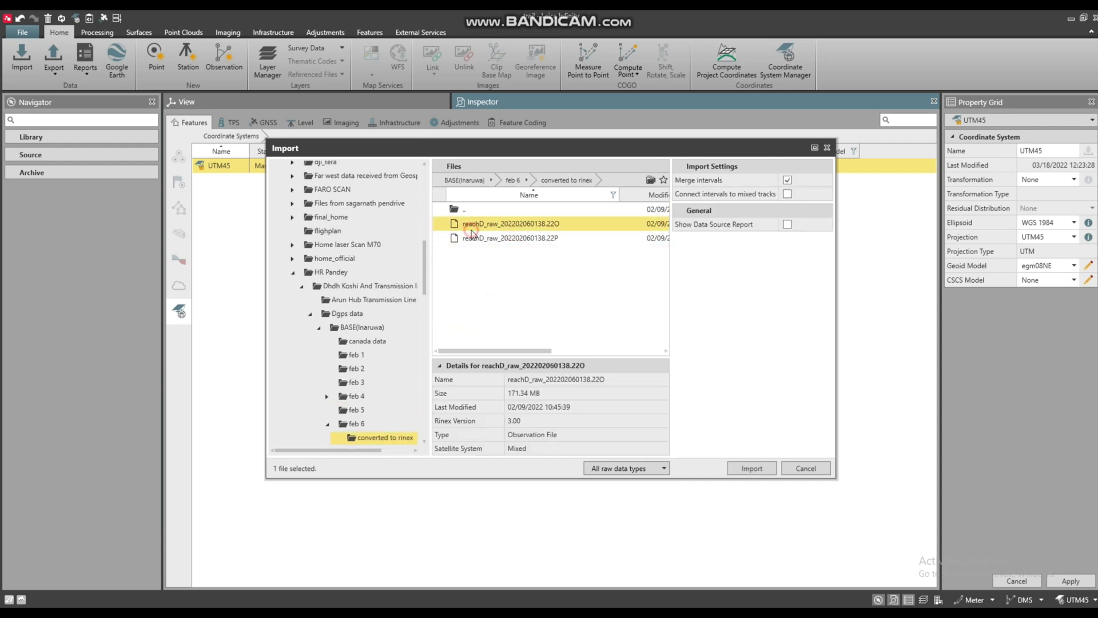
shift+click(472, 238)
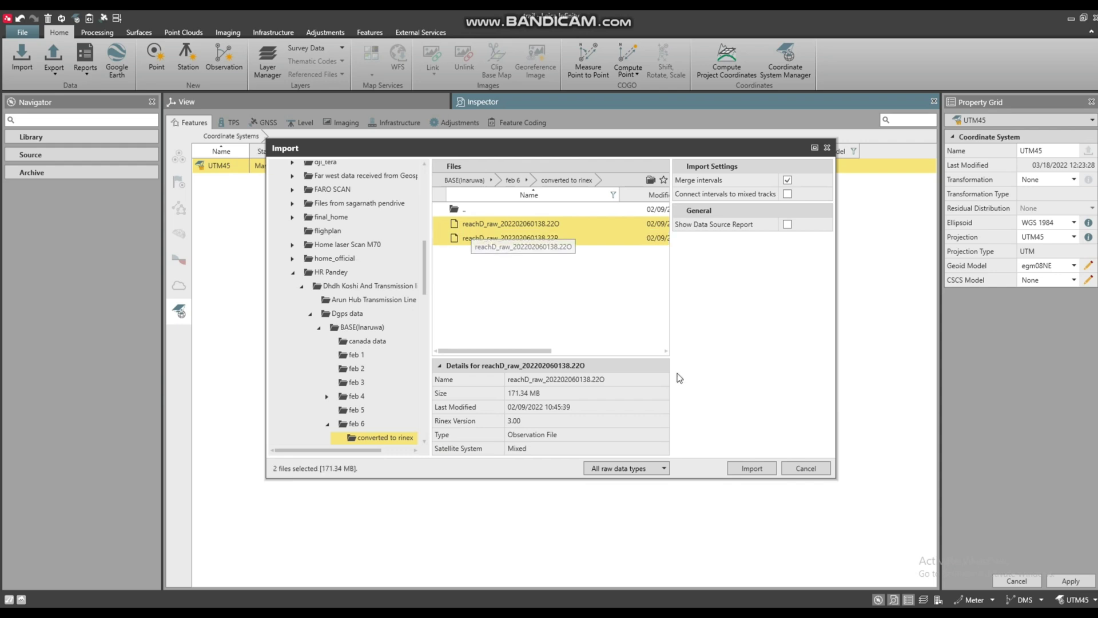
click(749, 466)
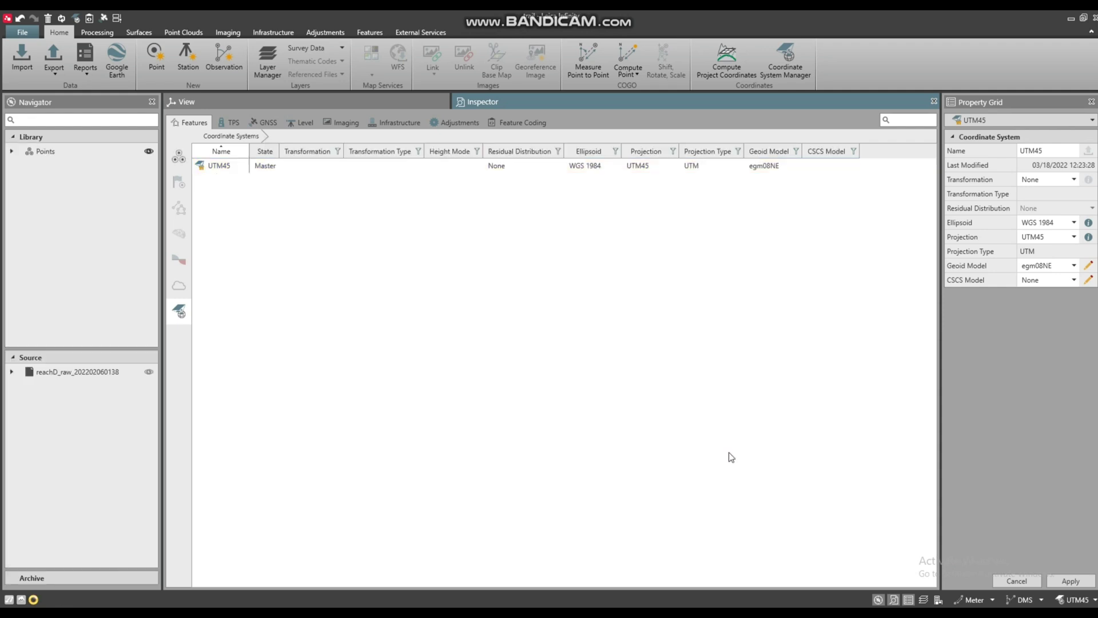
Show the project's GNSS intervals and import all reach_raw RINEX files from the feb 6 folder of Rover in the Dgps data
click(266, 121)
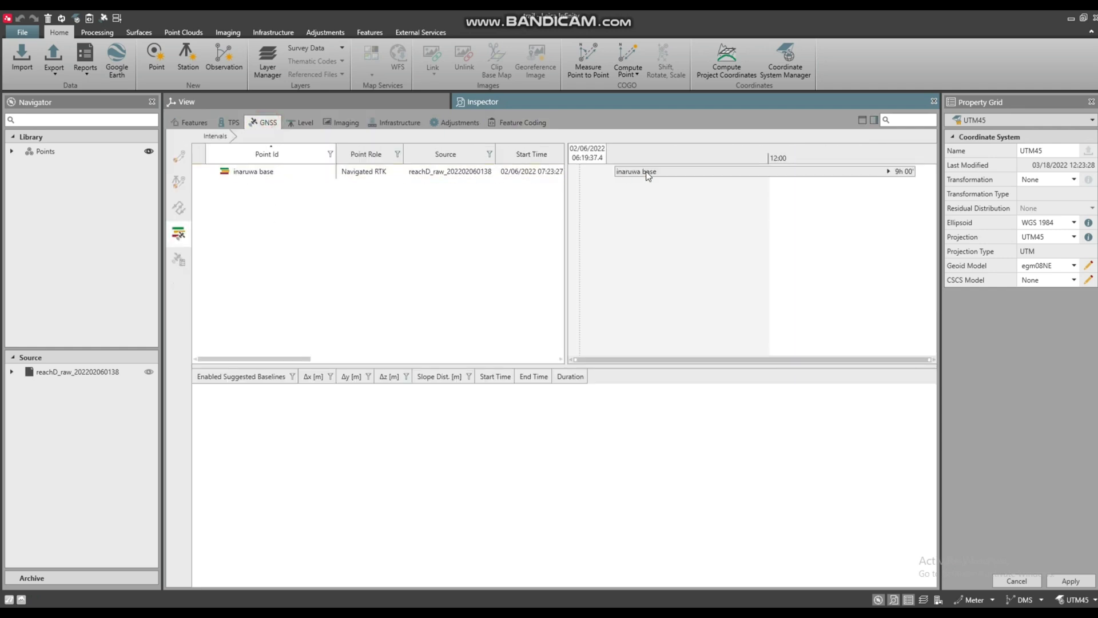
mouse_move(652, 172)
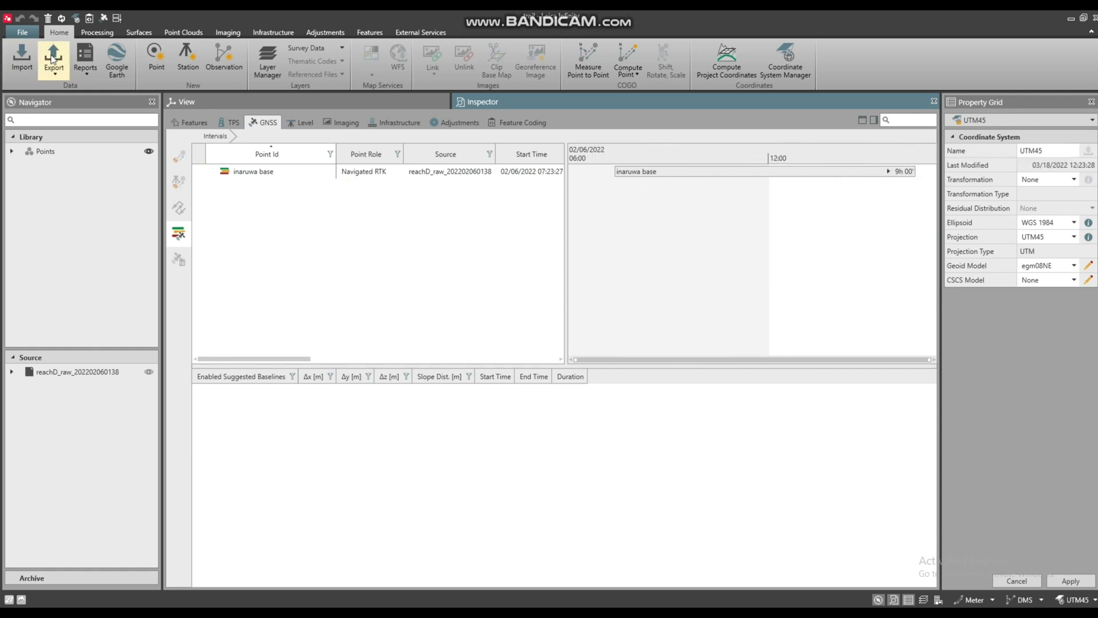
click(23, 60)
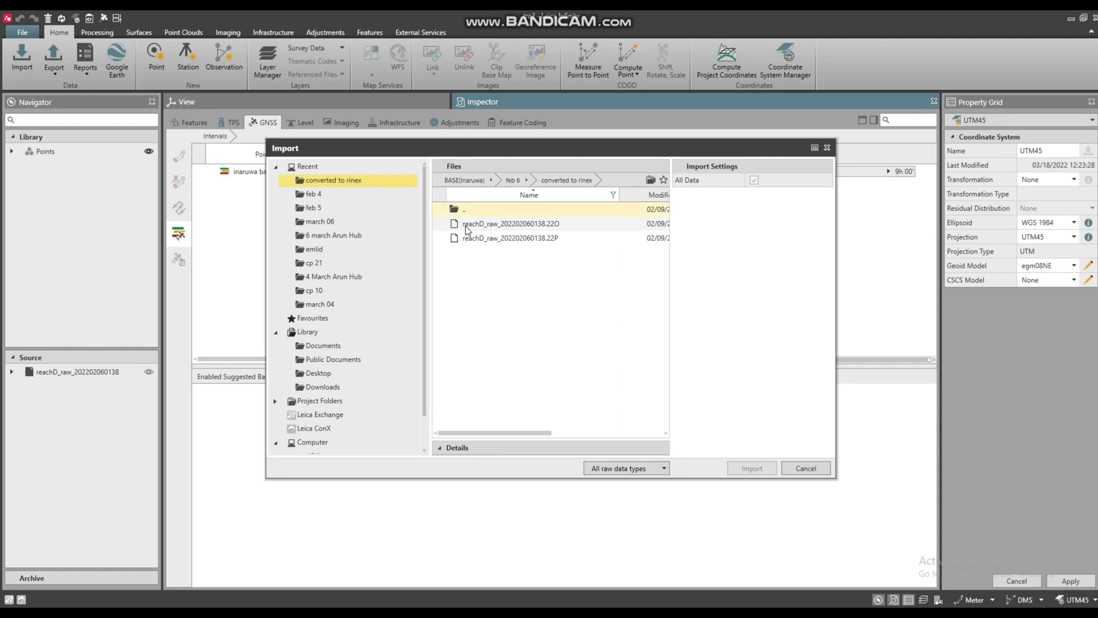
click(464, 180)
click(465, 180)
double_click(473, 280)
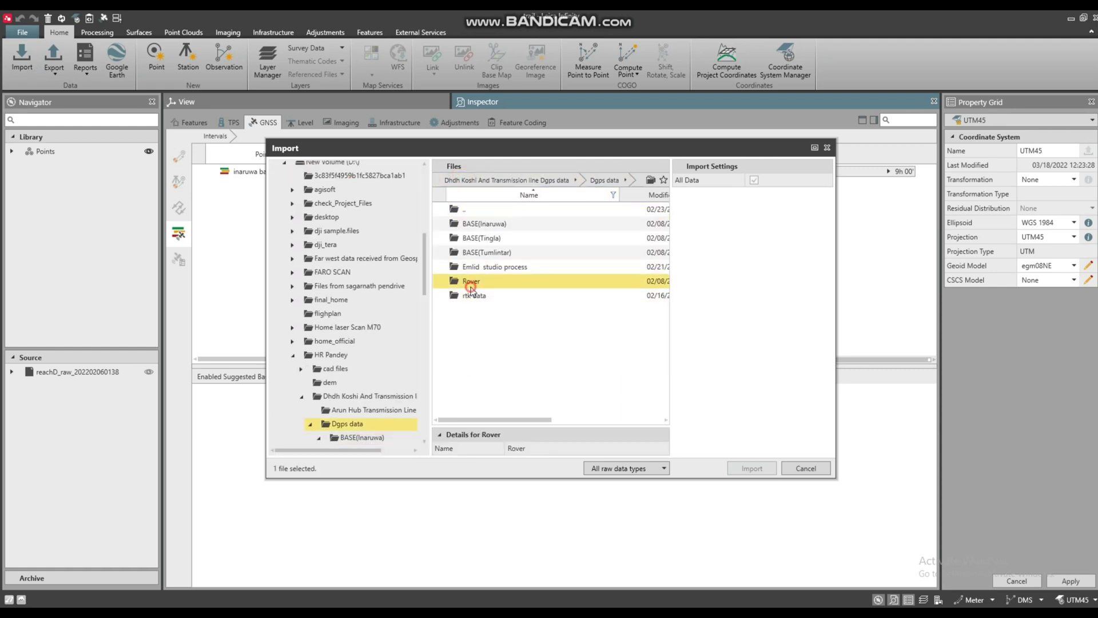
double_click(475, 312)
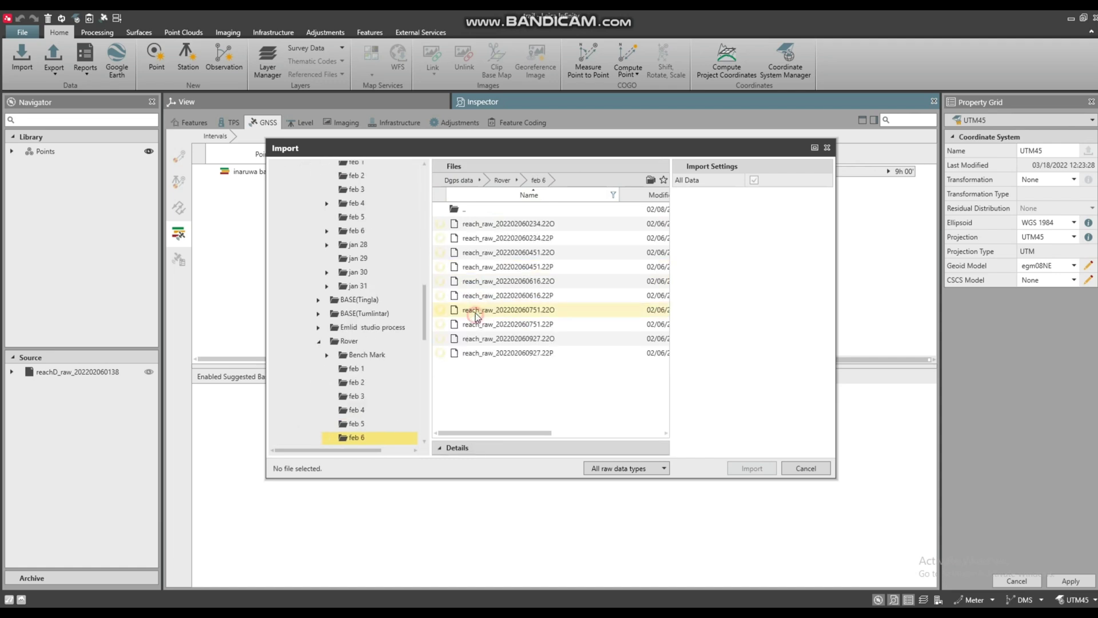
click(489, 224)
key(ctrl+a)
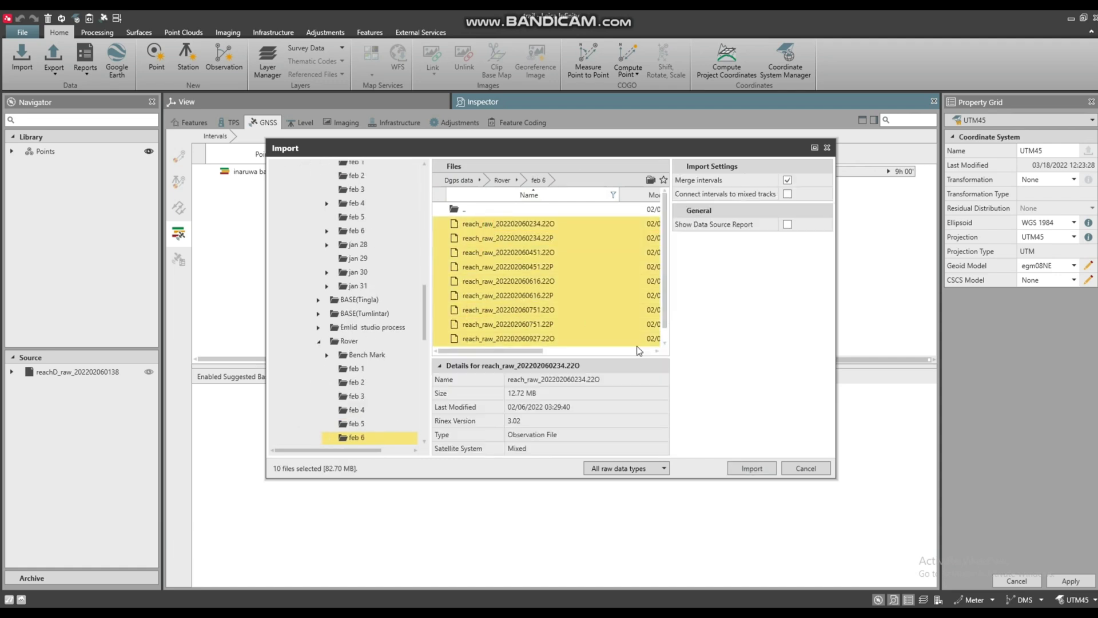
click(751, 468)
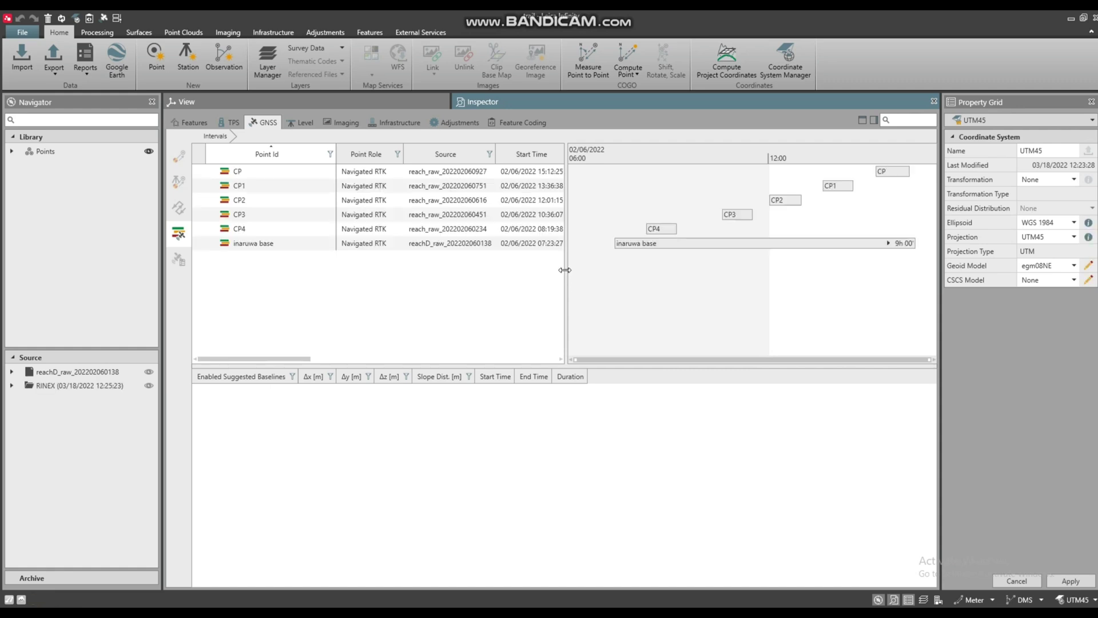
Sort the GNSS intervals by point ID in descending order and examine the inaruwa base interval's satellite tracks and signal quality
click(274, 151)
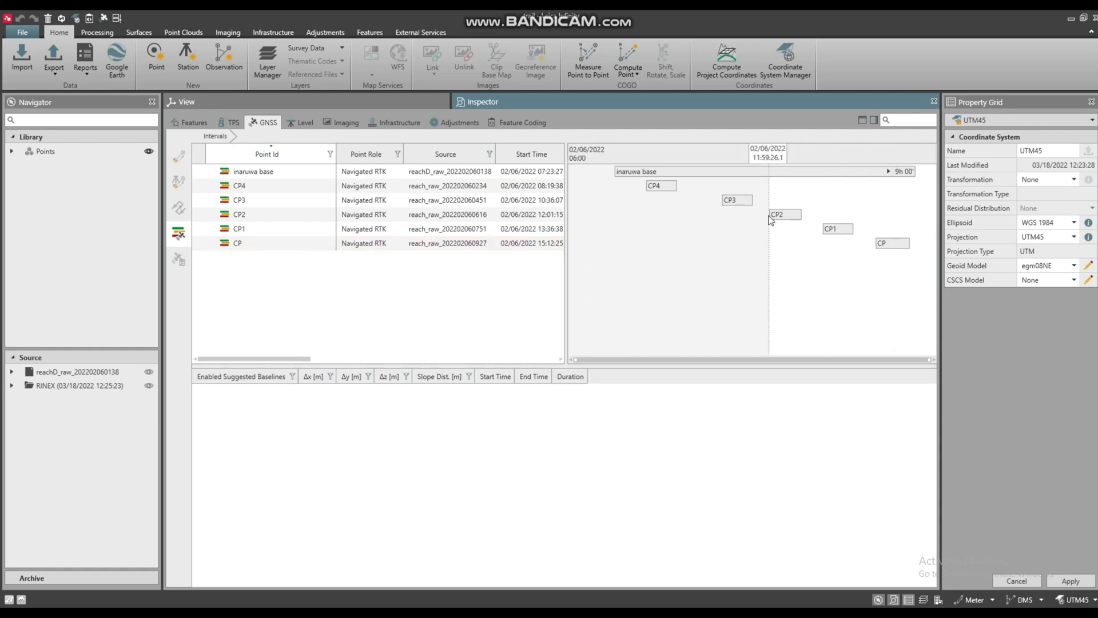
mouse_move(677, 189)
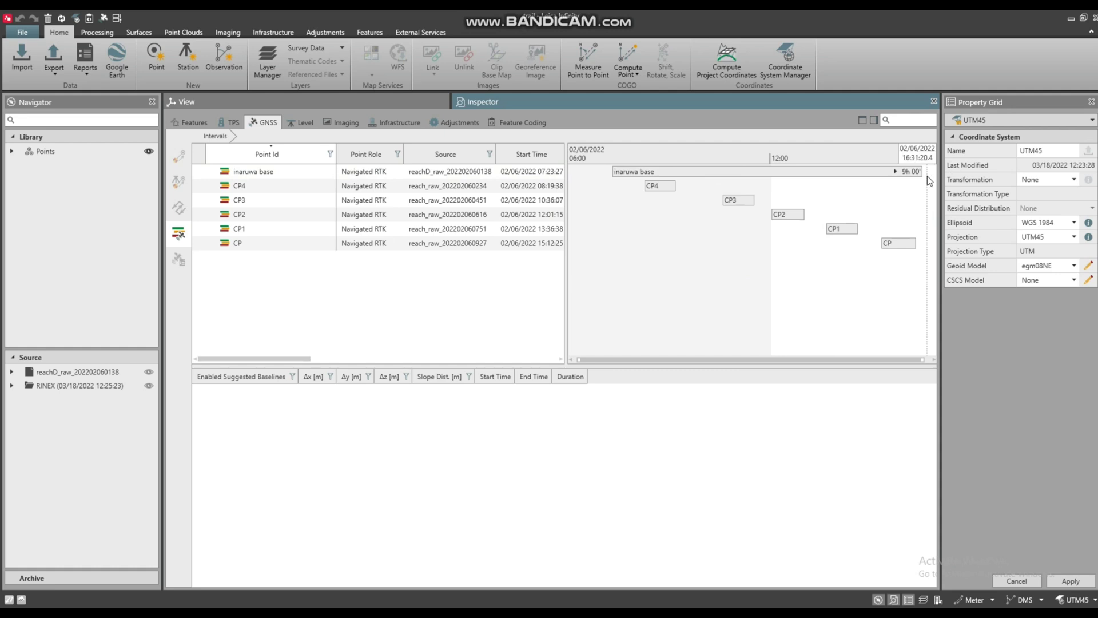
scroll(928, 176, up, 3)
scroll(904, 171, up, 3)
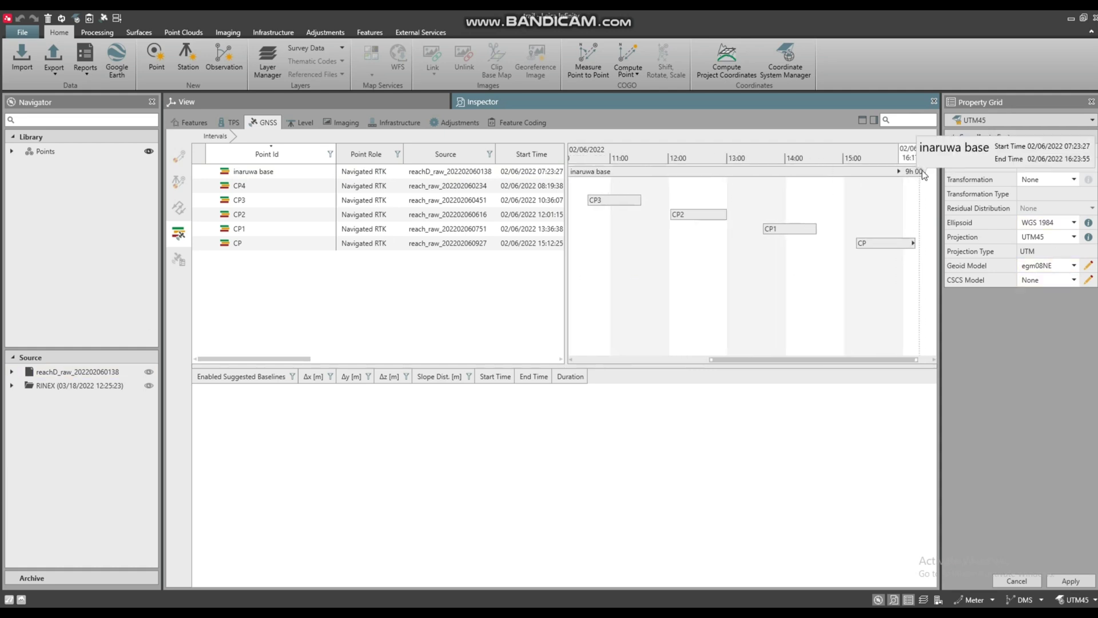
click(905, 171)
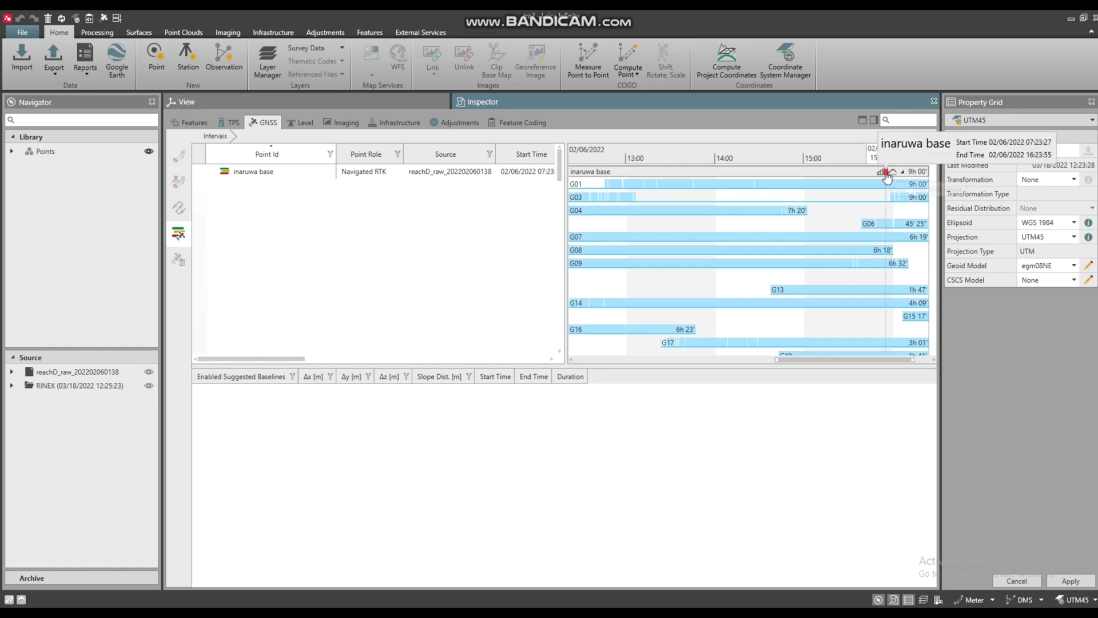
click(884, 173)
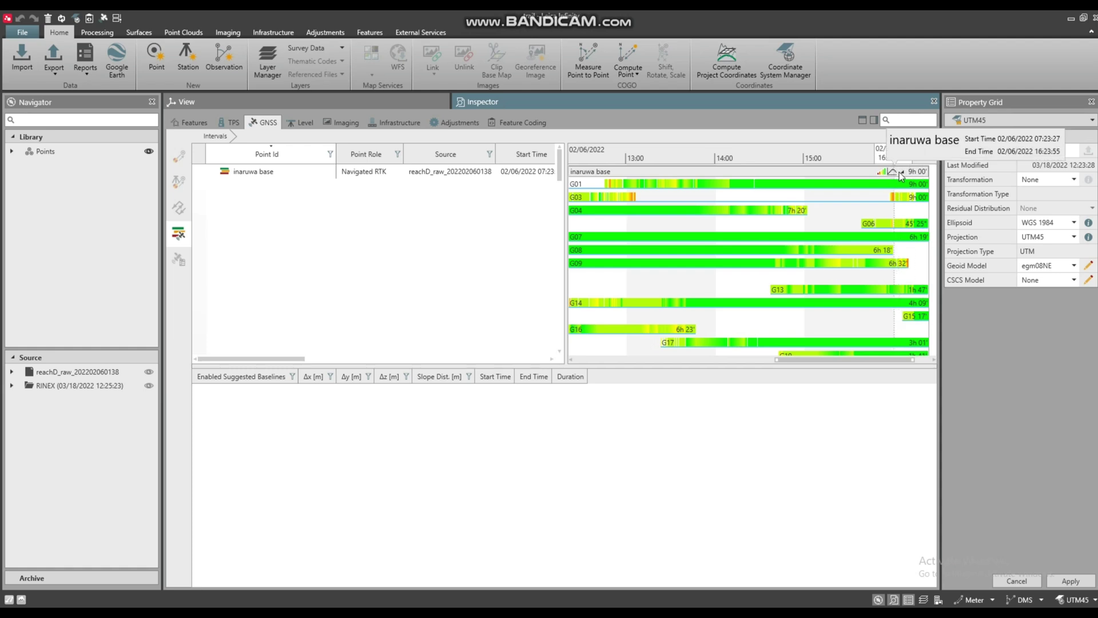
click(901, 172)
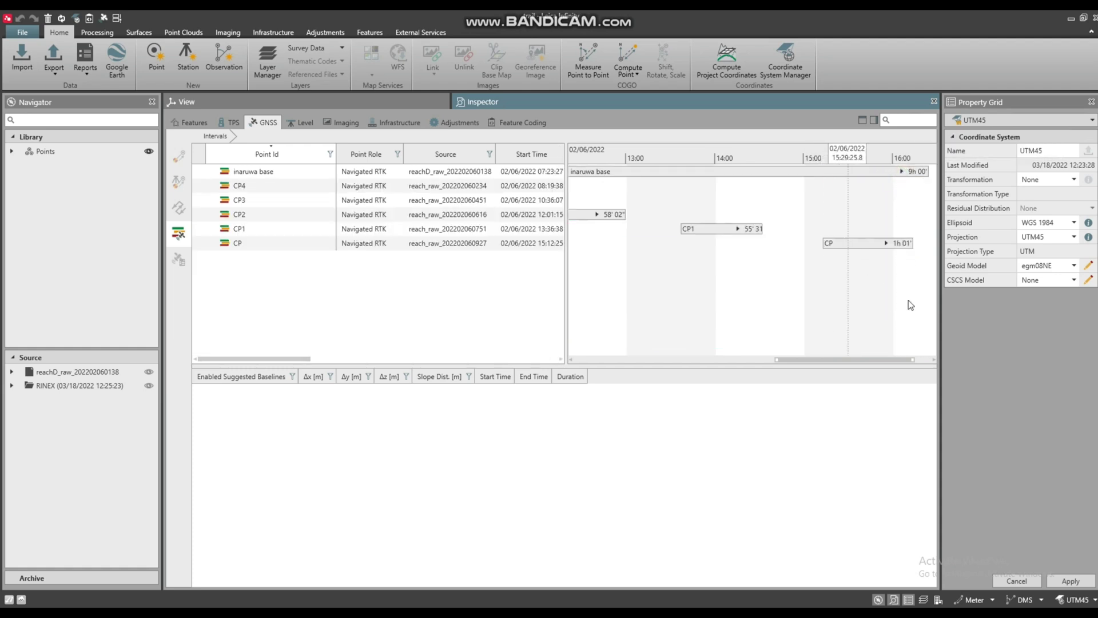
Compare the observation time spans of CP, CP1, CP2, CP3 and CP4 with the inaruwa base interval on the timeline
scroll(679, 280, up, 3)
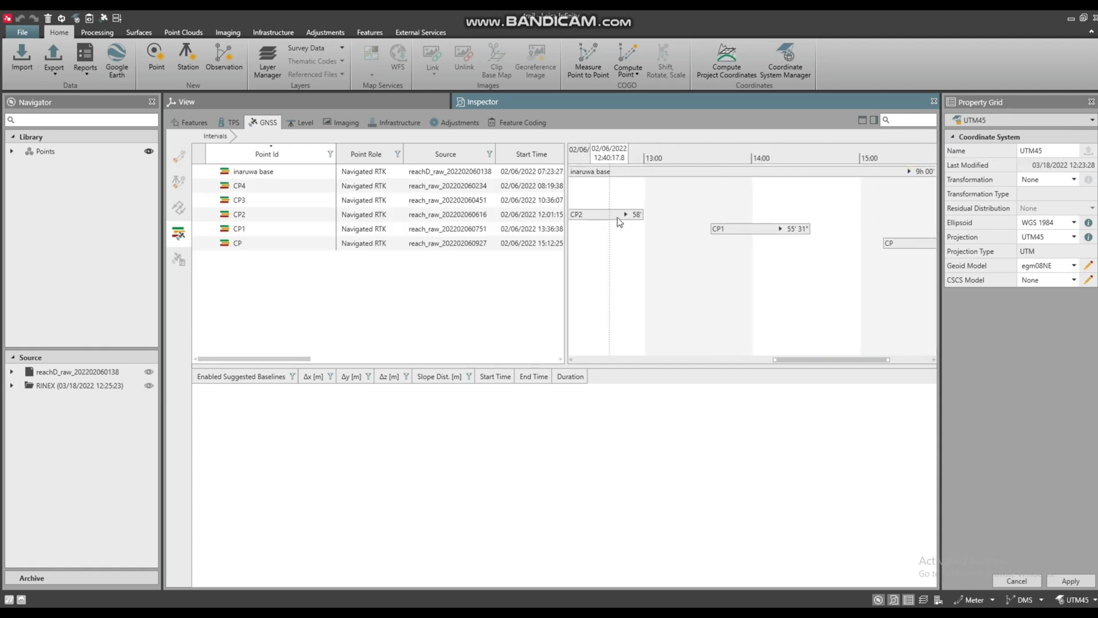
mouse_move(650, 220)
scroll(634, 218, down, 2)
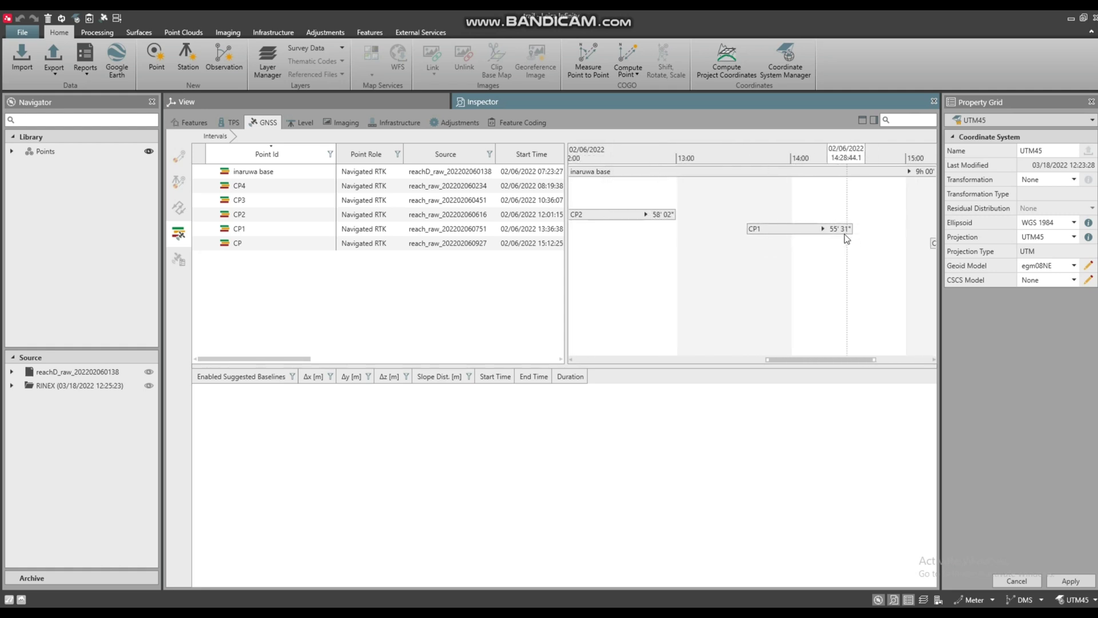
mouse_move(846, 237)
scroll(842, 239, down, 5)
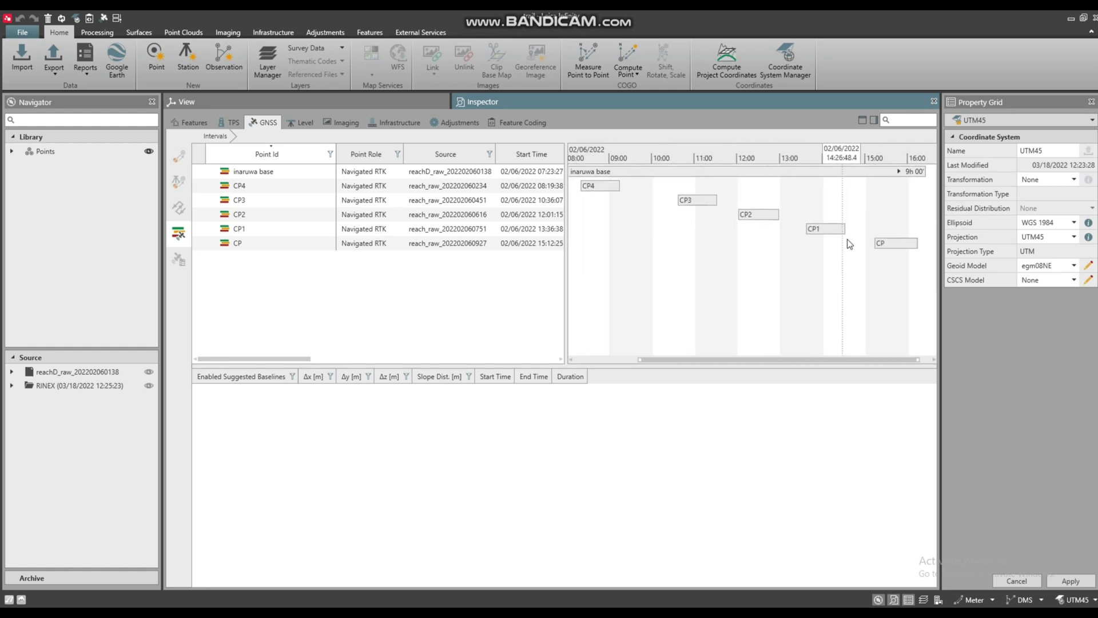
scroll(905, 248, up, 5)
mouse_move(890, 246)
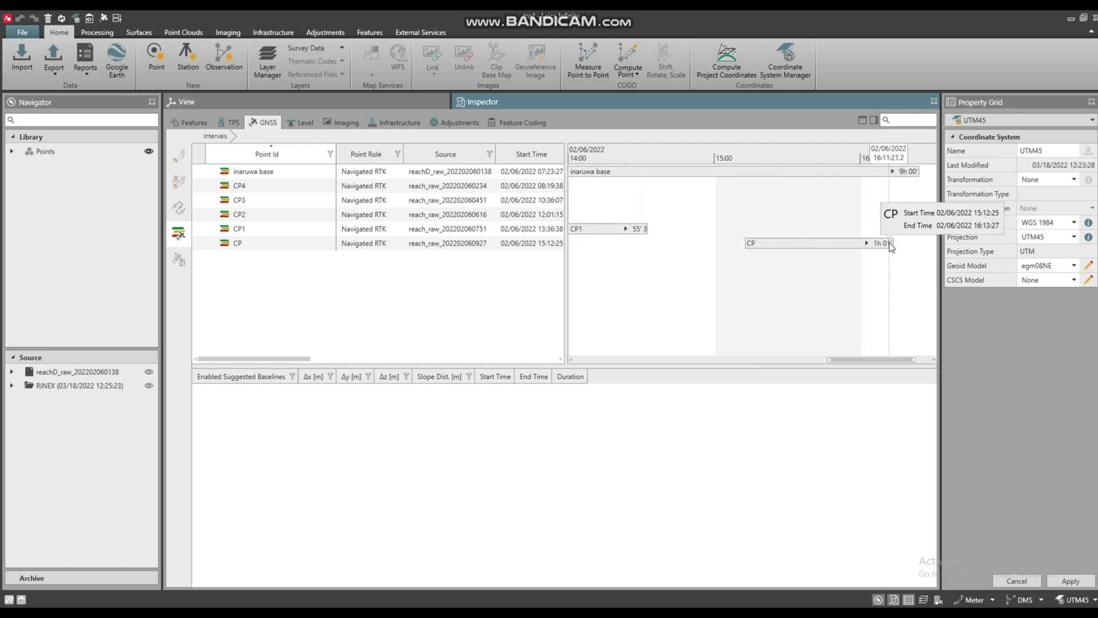
scroll(889, 246, down, 3)
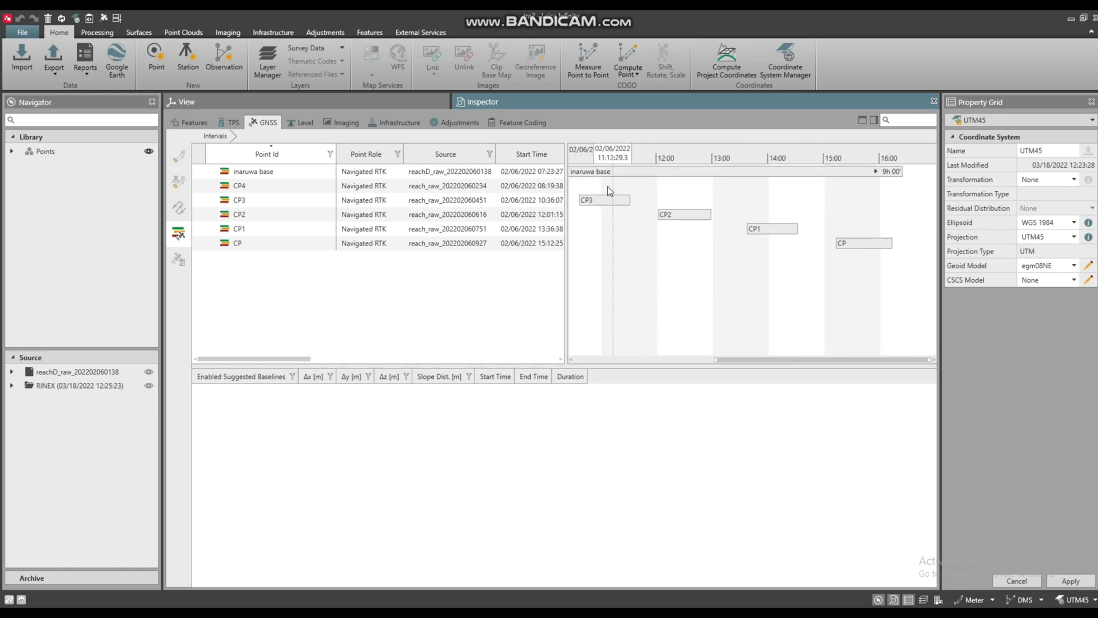
scroll(630, 198, down, 2)
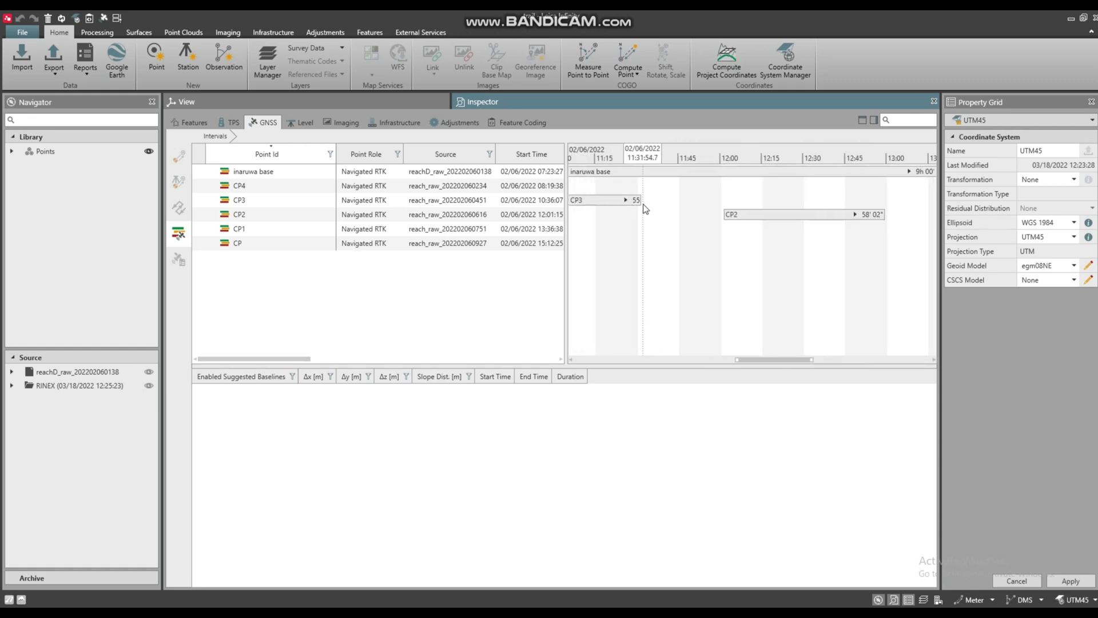
scroll(629, 201, up, 3)
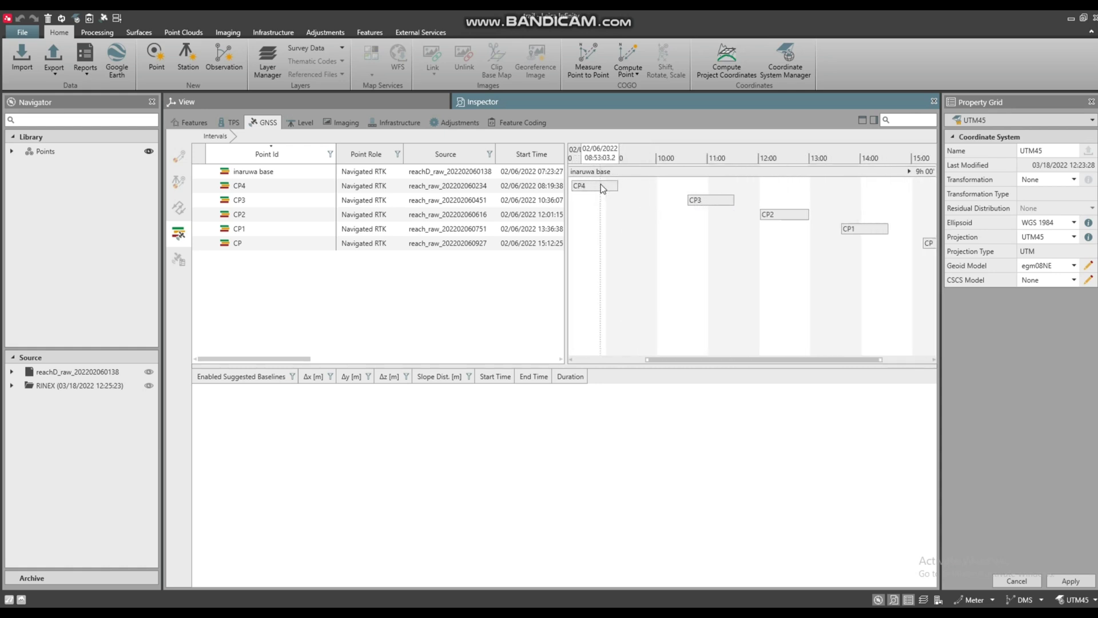
mouse_move(605, 184)
scroll(607, 184, up, 4)
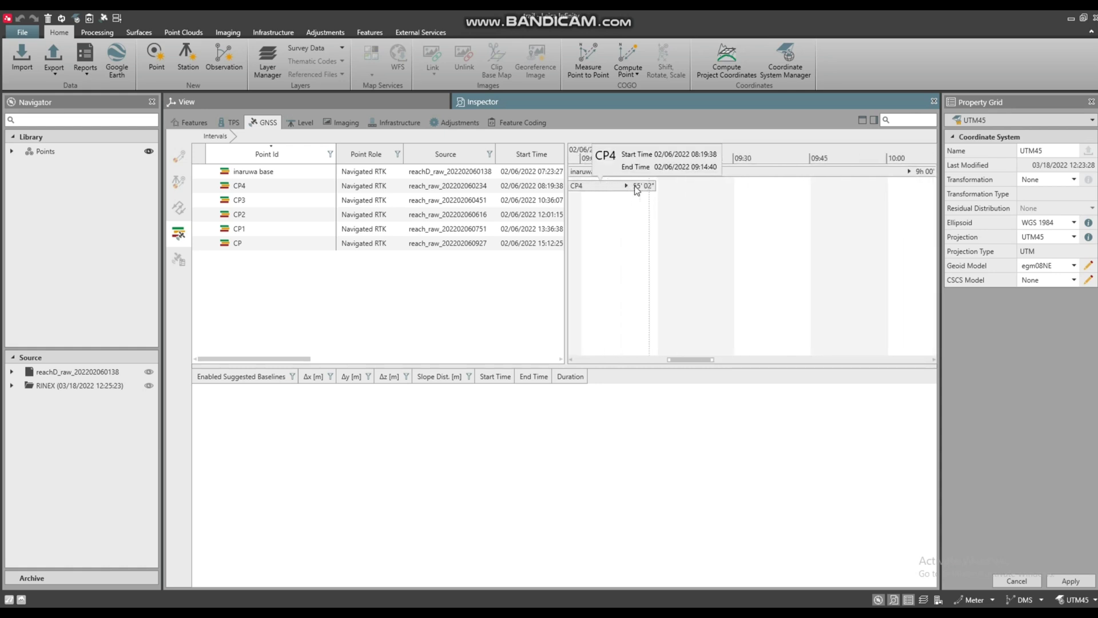
Examine the satellite tracks and signal quality of the CP4 interval, then return to the overview of all intervals
click(627, 186)
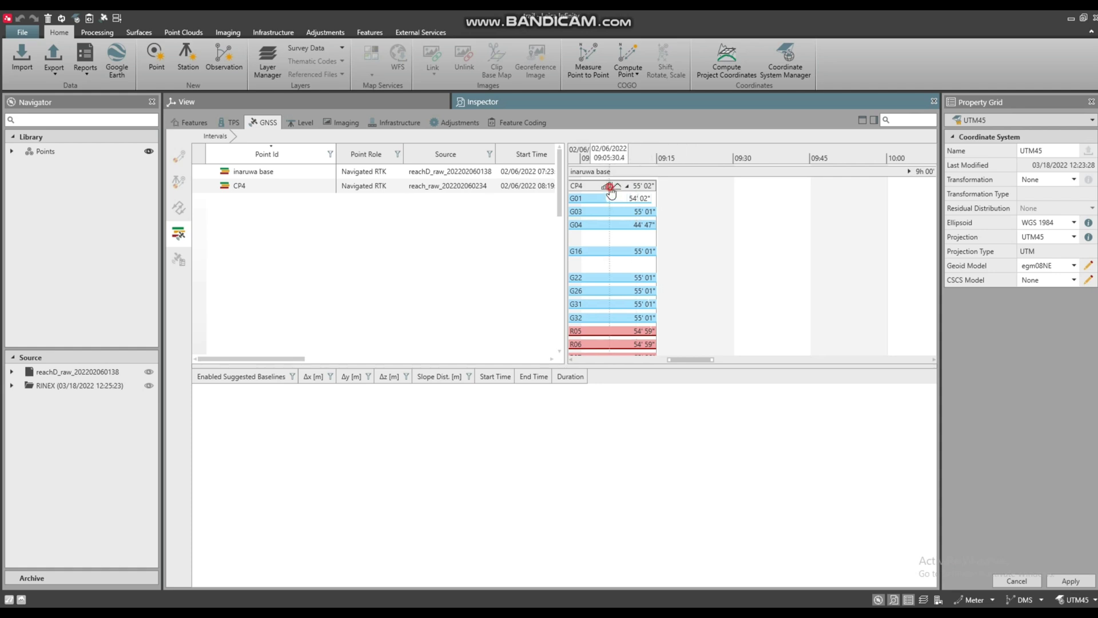
scroll(716, 257, up, 4)
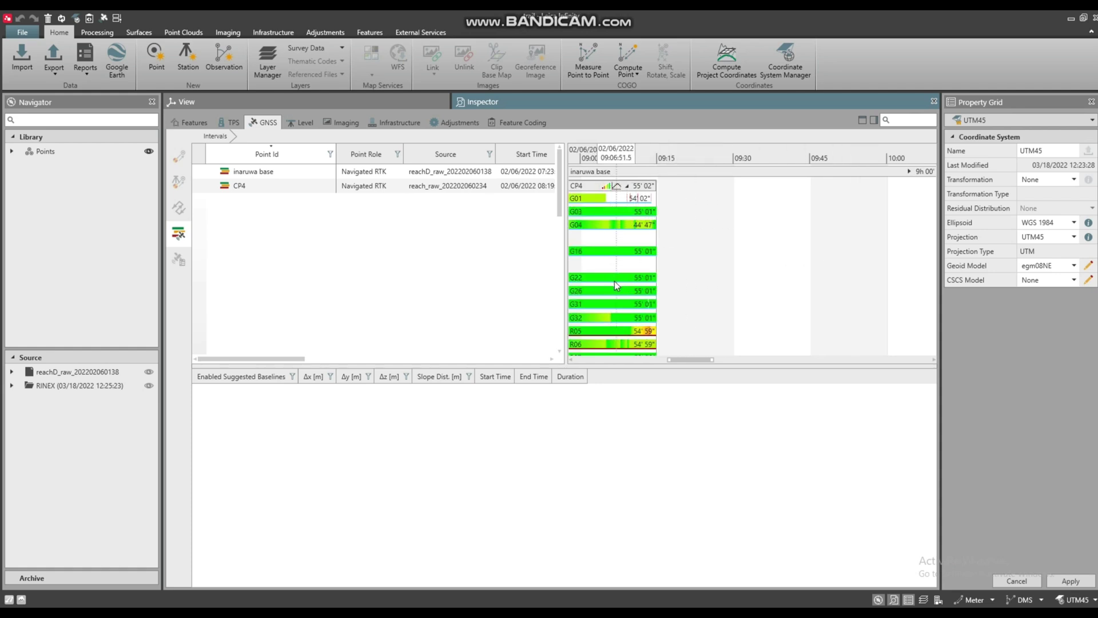
scroll(630, 281, down, 3)
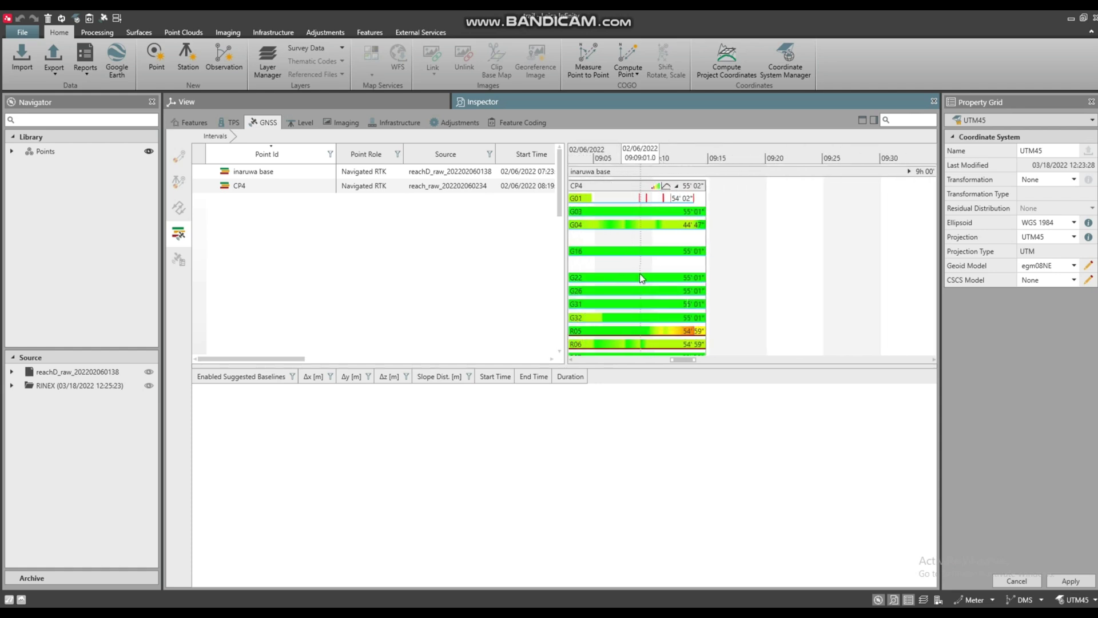
click(637, 186)
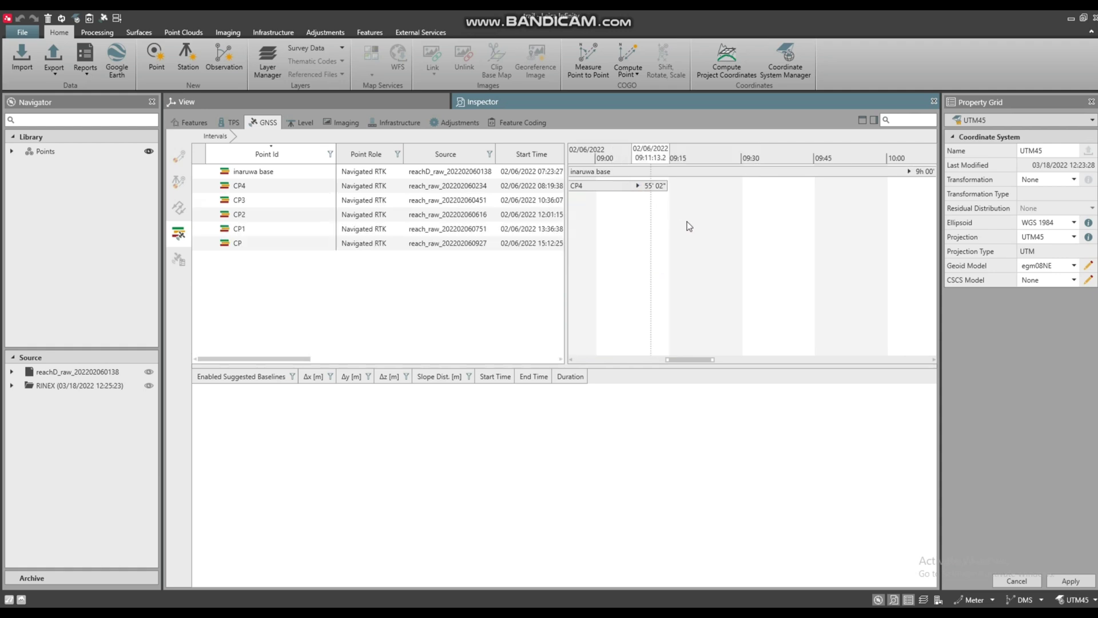
scroll(681, 235, down, 1)
scroll(673, 250, down, 4)
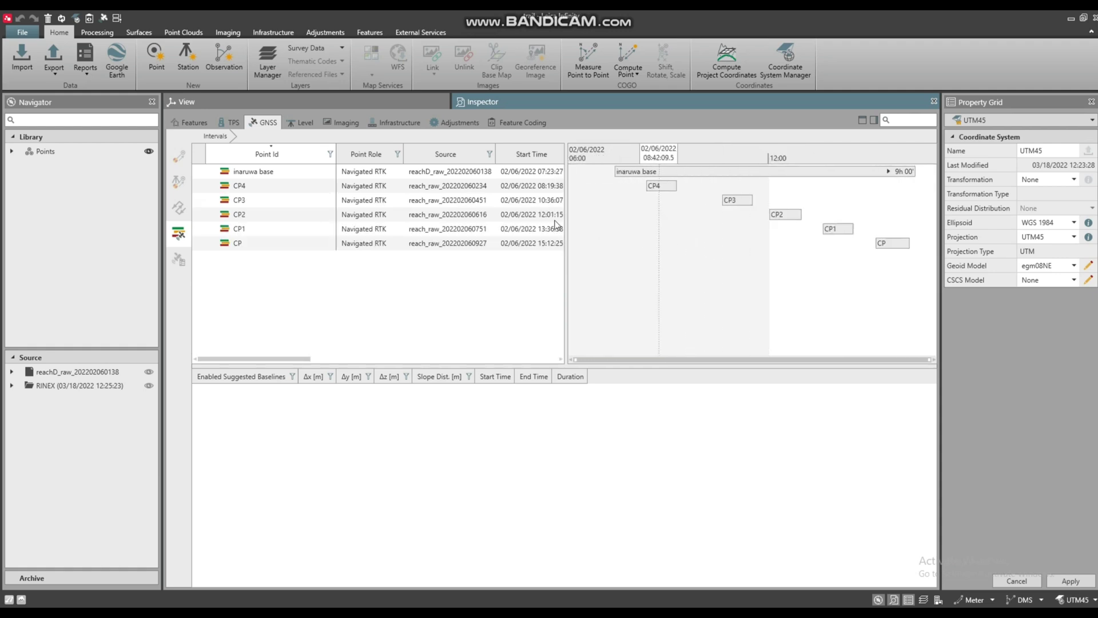
Assign the Rover processing role to the CP4, CP3, CP2, CP1 and CP intervals together
click(438, 243)
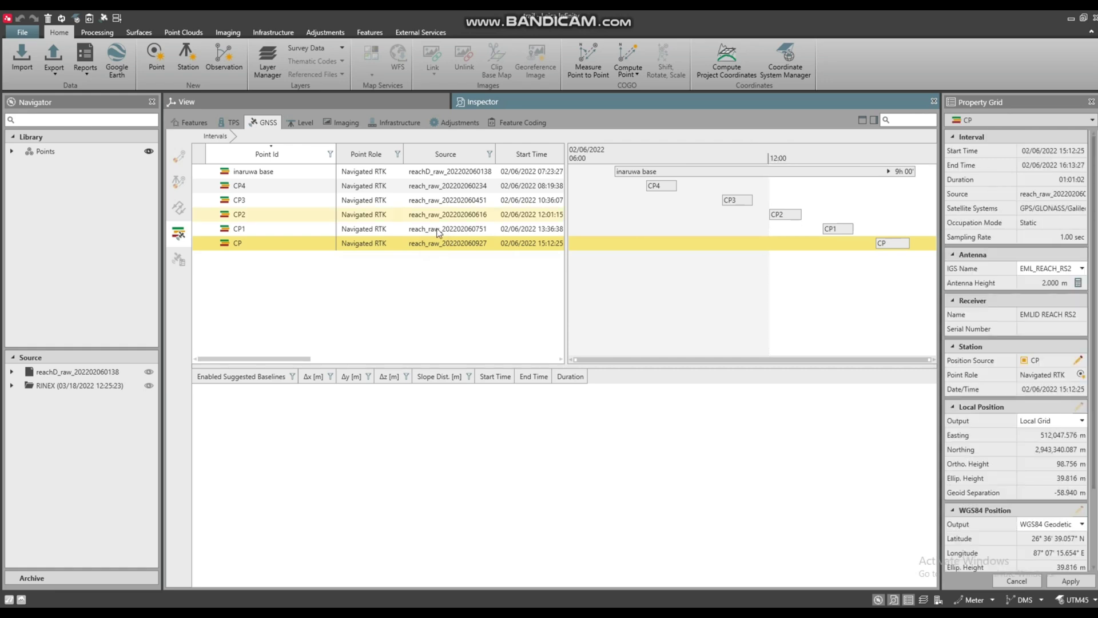
ctrl+click(365, 188)
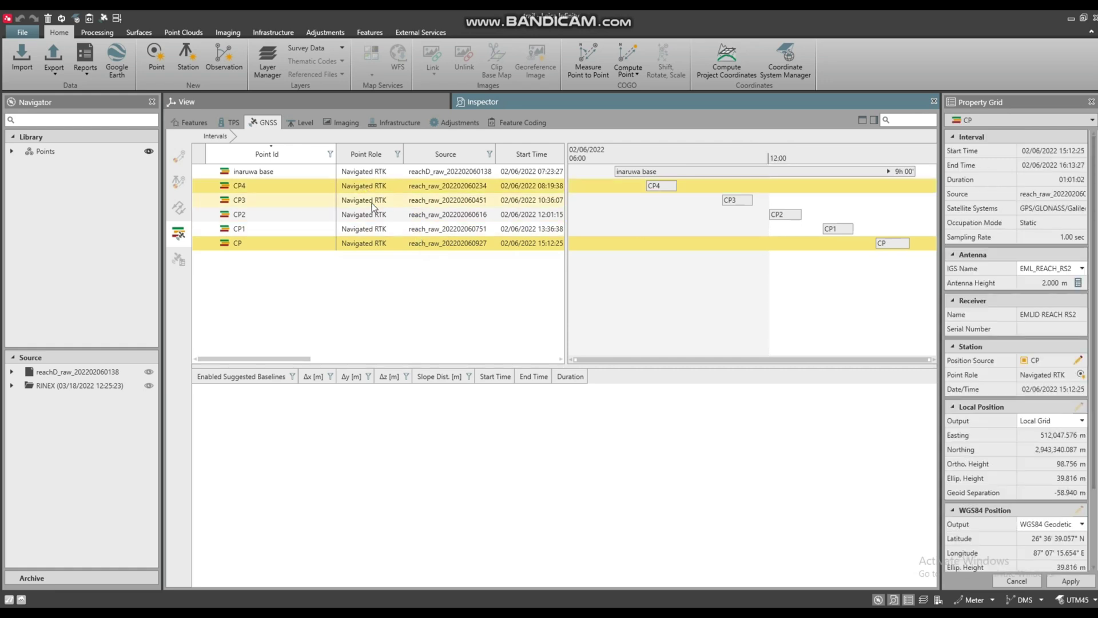
shift+click(390, 242)
right_click(404, 230)
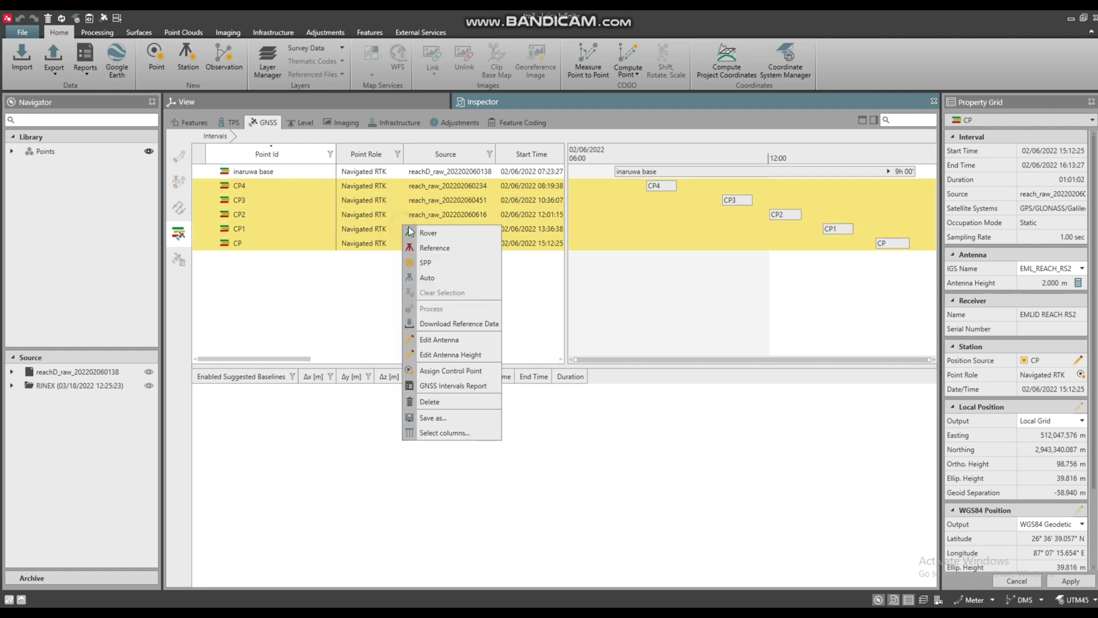
click(431, 238)
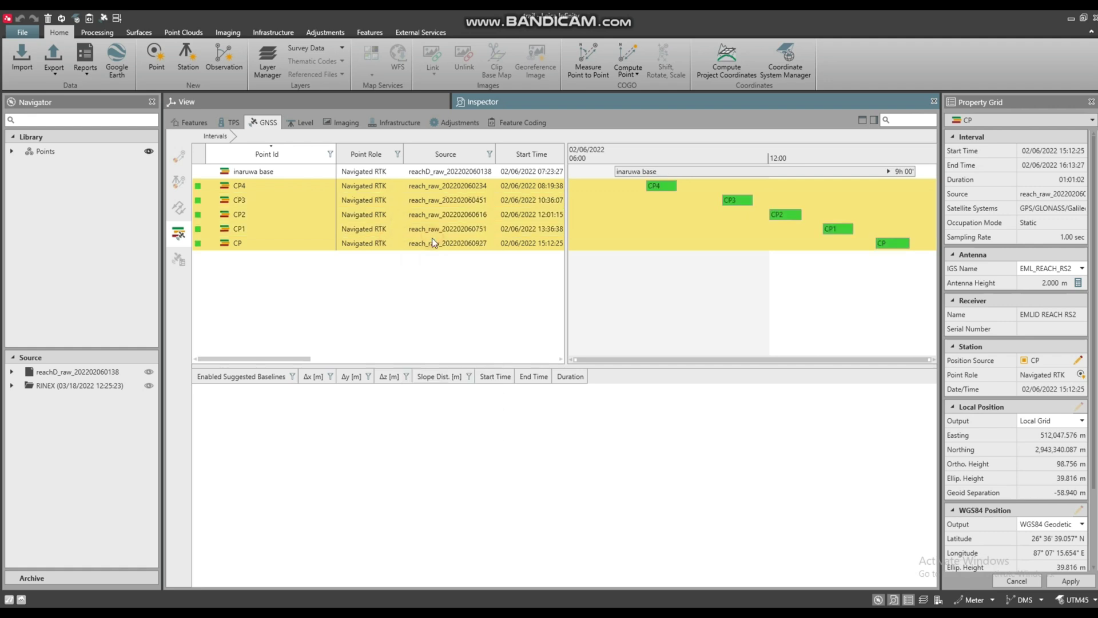
click(676, 201)
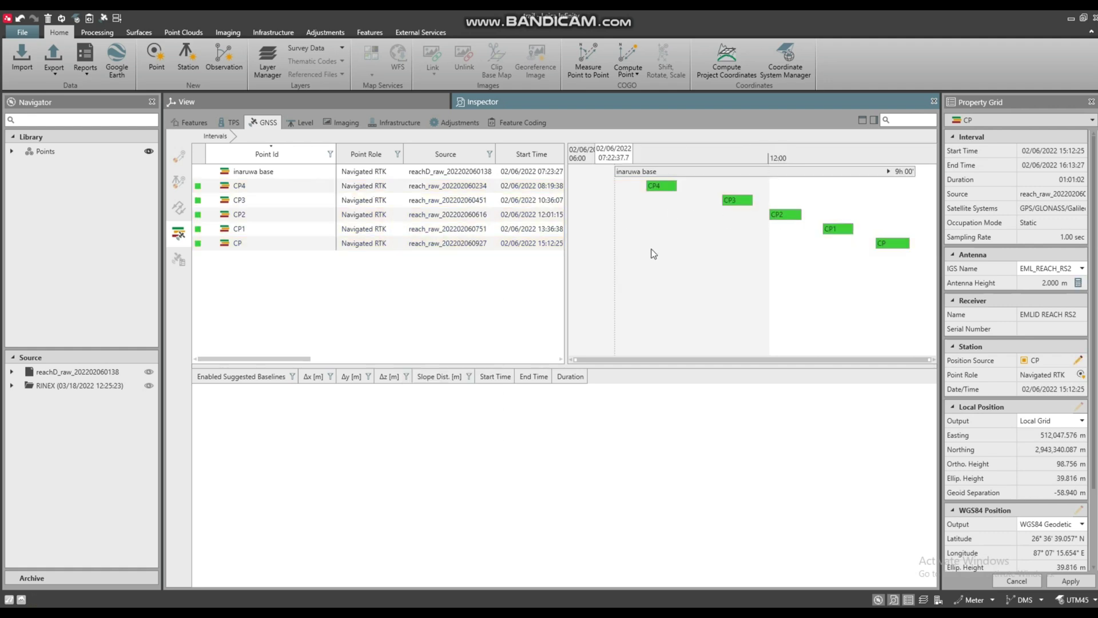
Assign the Reference processing role to the inaruwa base interval and keep that interval selected
click(275, 172)
right_click(277, 174)
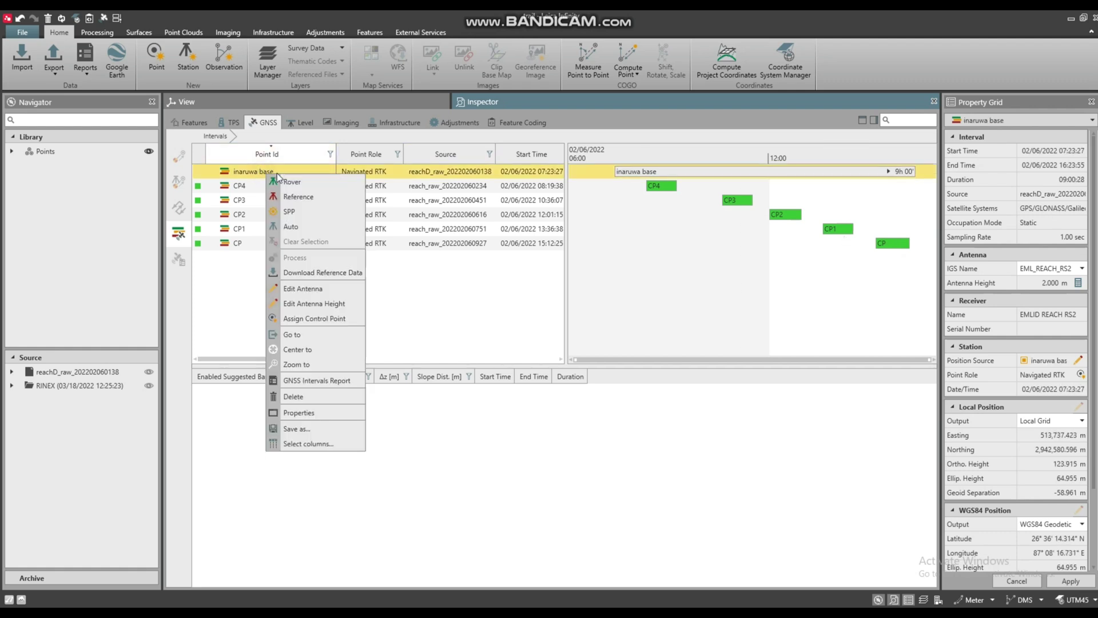
click(298, 196)
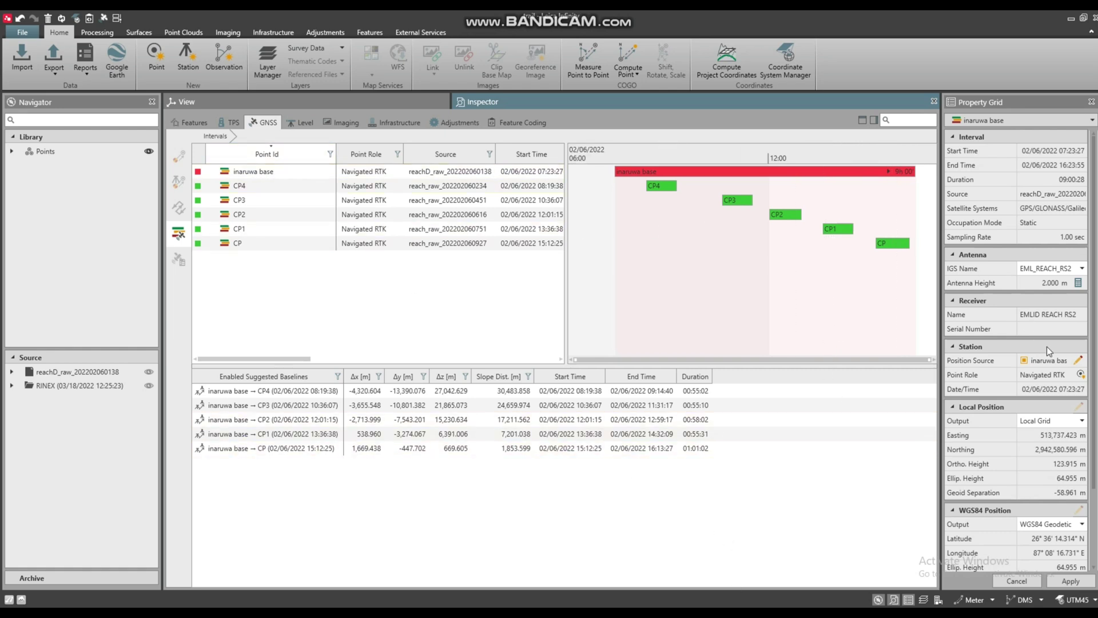
click(340, 172)
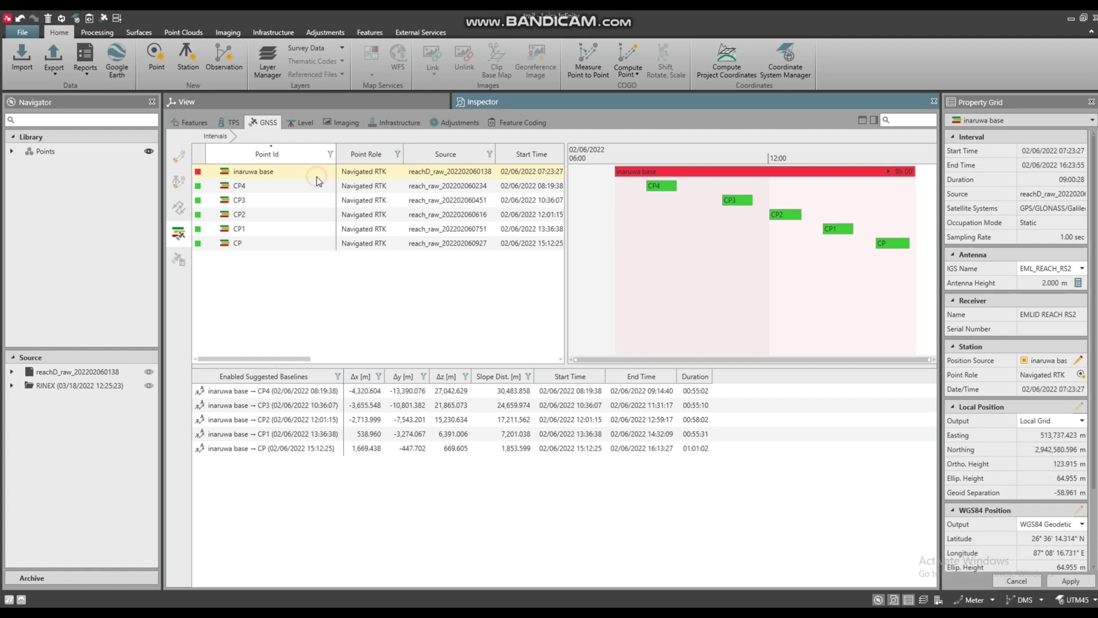
click(316, 176)
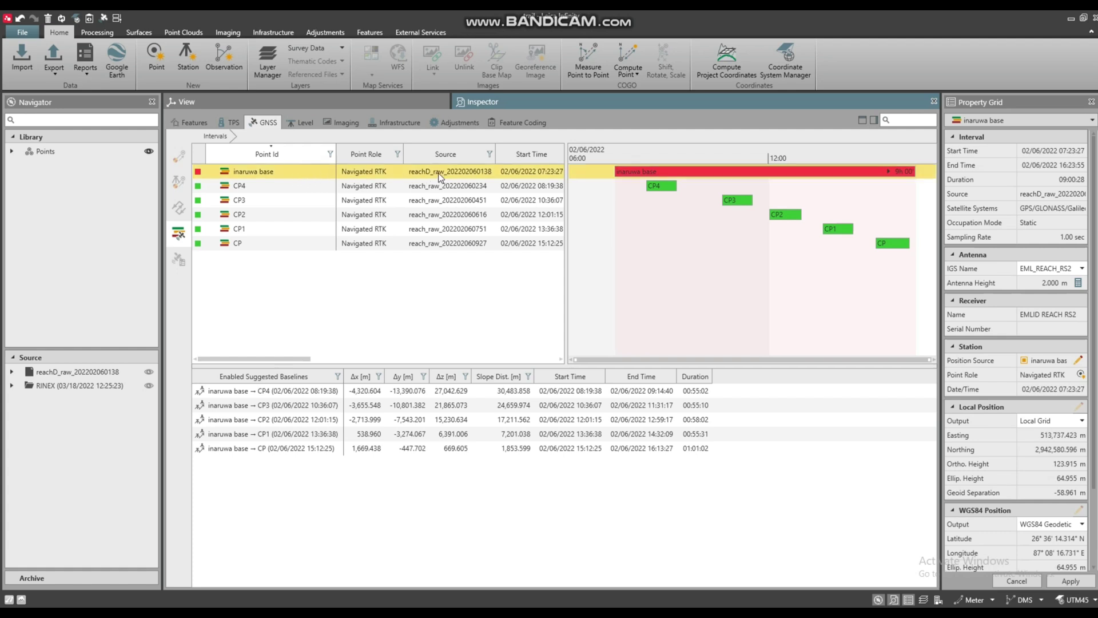
Change the inaruwa base station's point role to Control and unlock its WGS84 position for editing
scroll(1085, 359, down, 2)
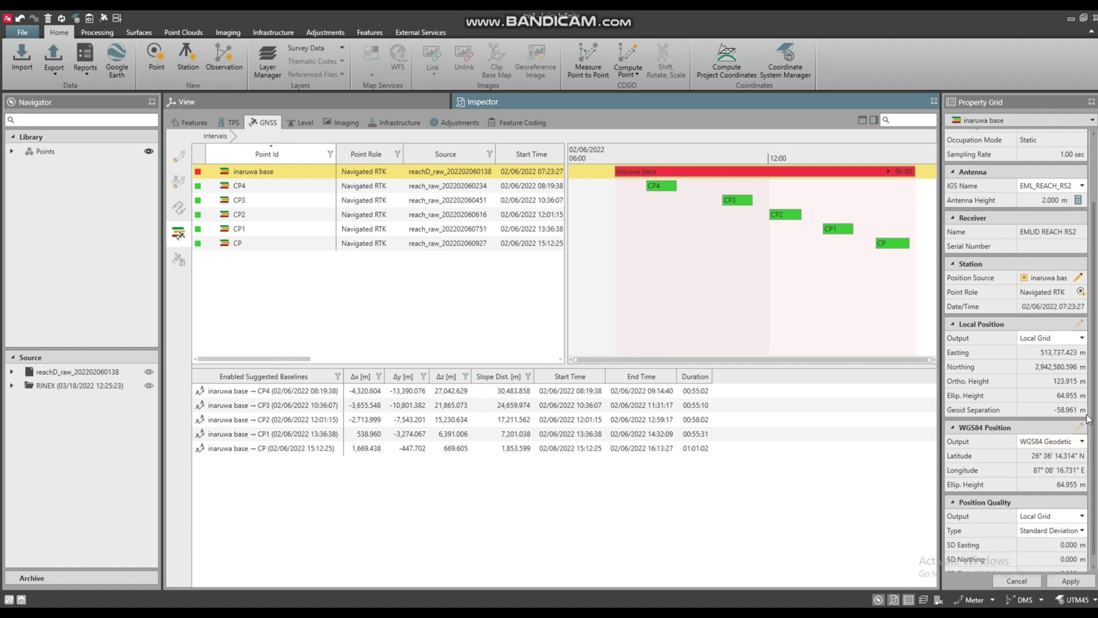
scroll(927, 310, up, 2)
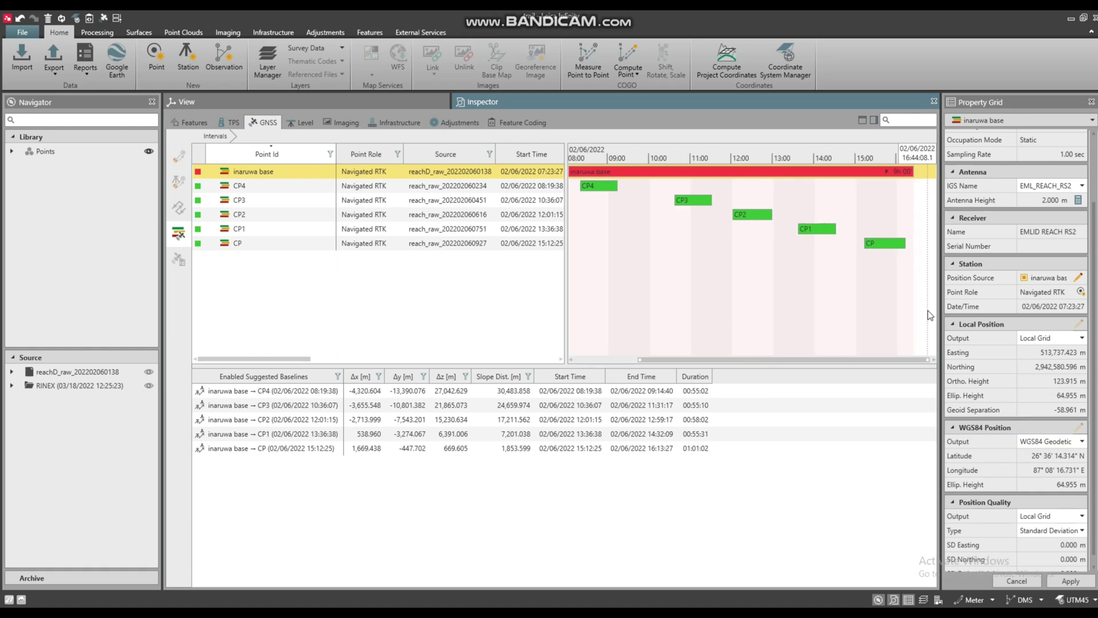
scroll(1005, 360, down, 1)
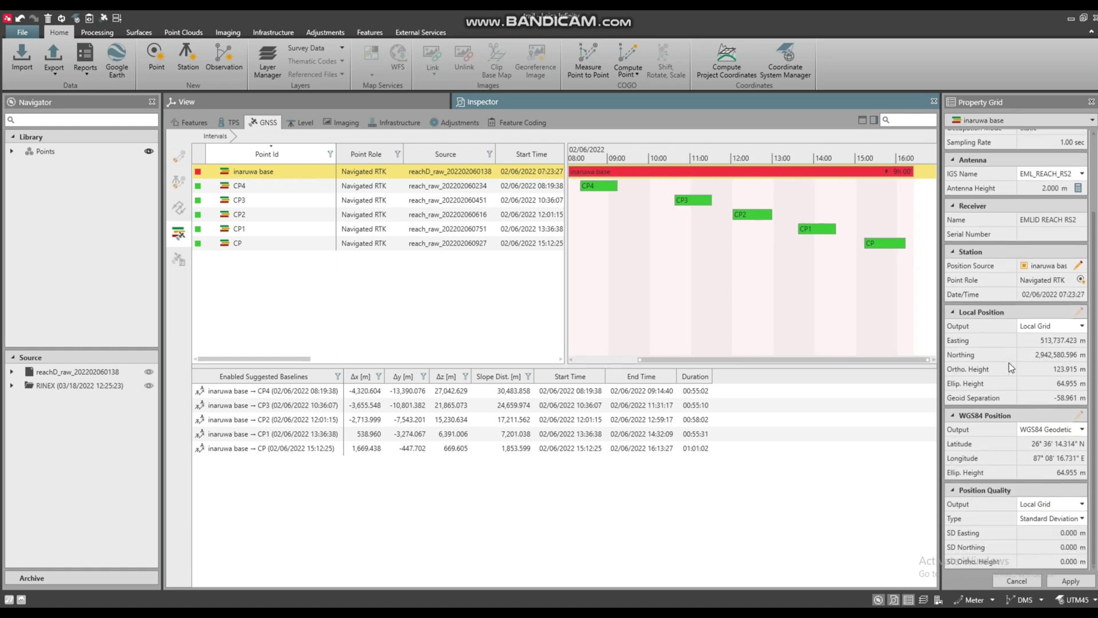
click(1080, 279)
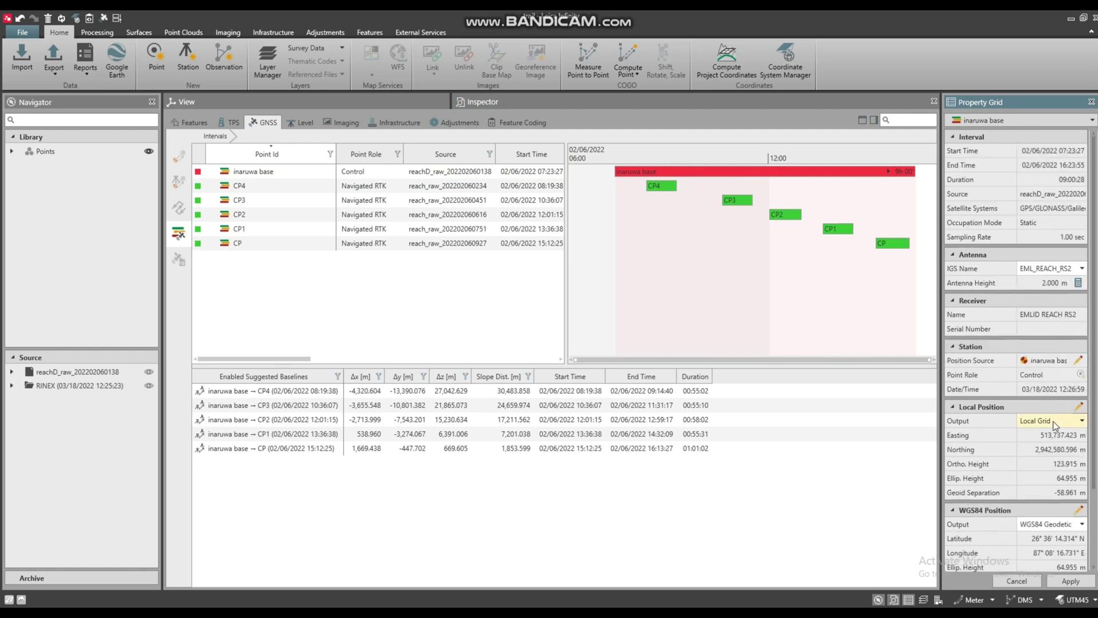
scroll(1052, 421, down, 3)
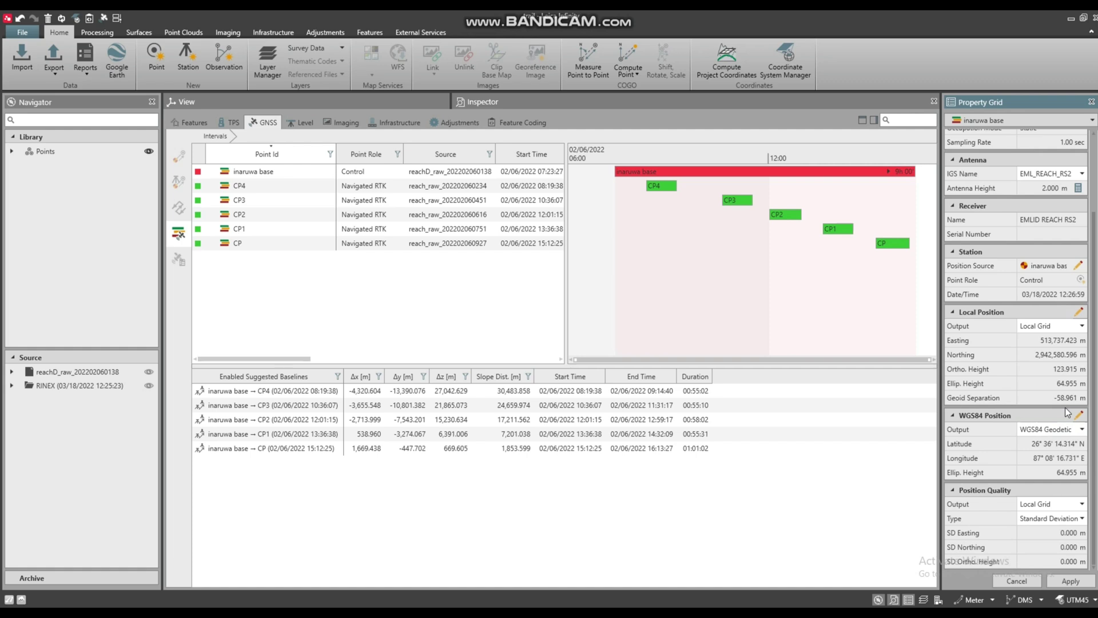
click(1078, 414)
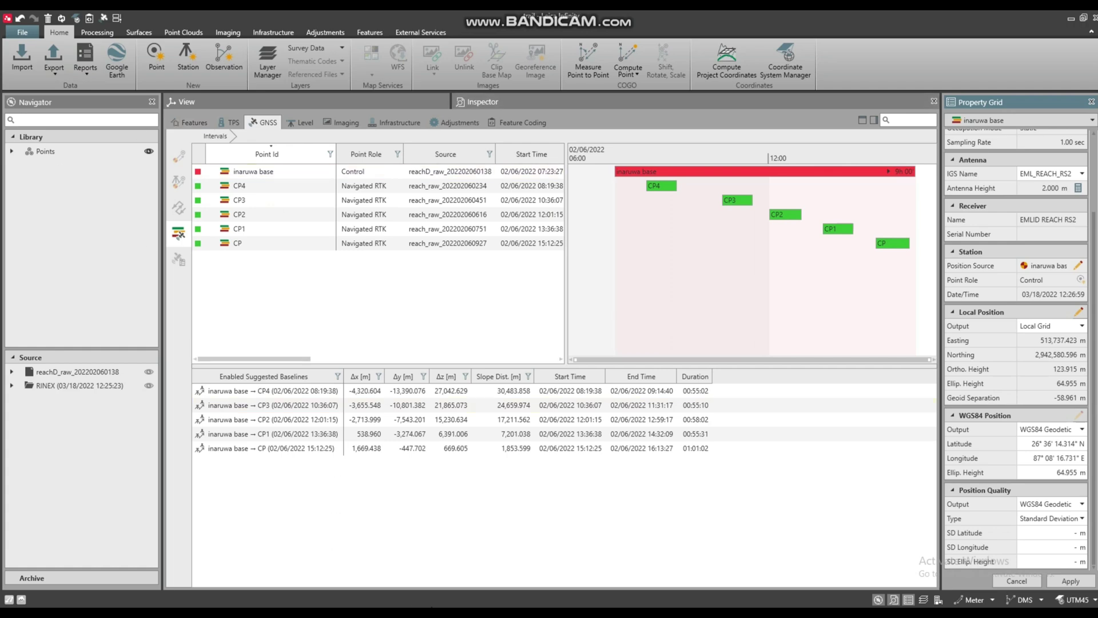
Switch to File Explorer and open the PPP report inaruwa.pdf from the BASE(Inaruwa) folder inside Dgps data
key(alt+Tab)
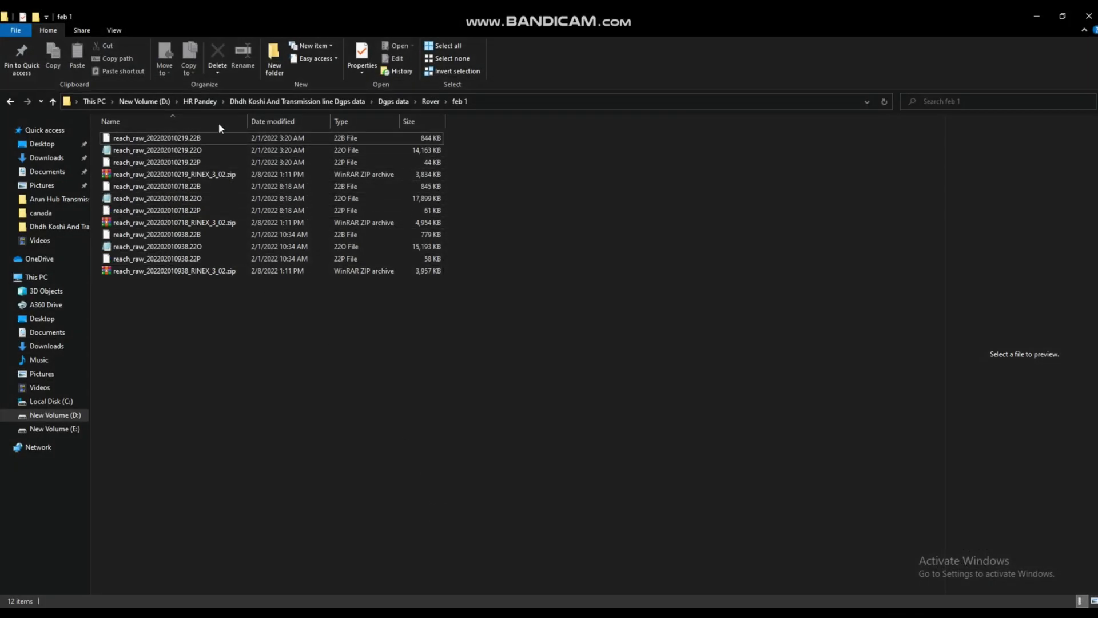
click(393, 102)
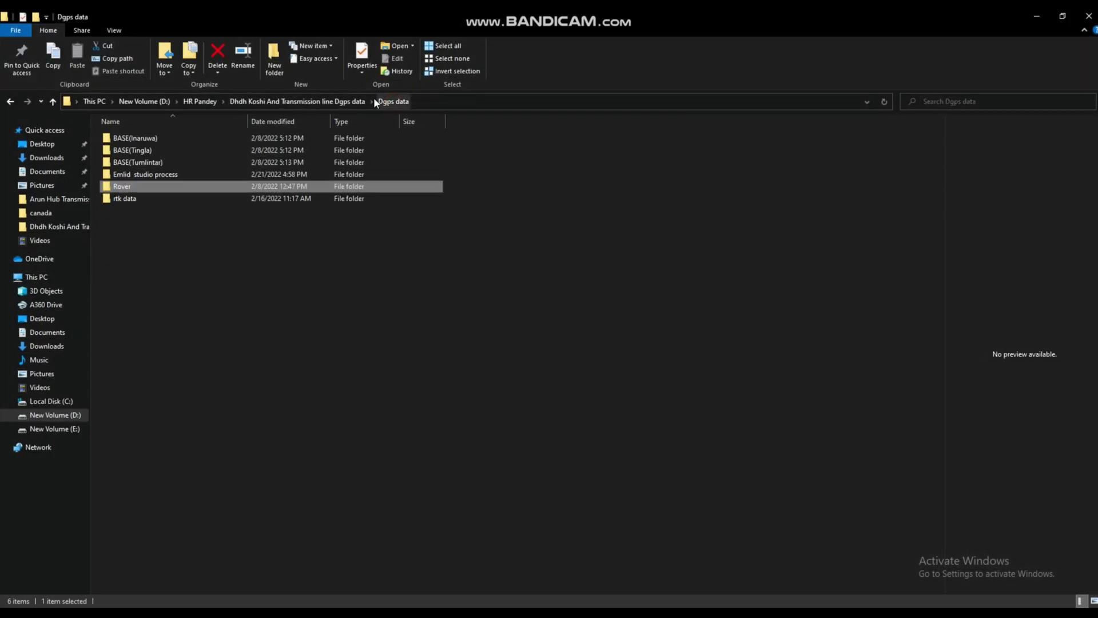
double_click(140, 140)
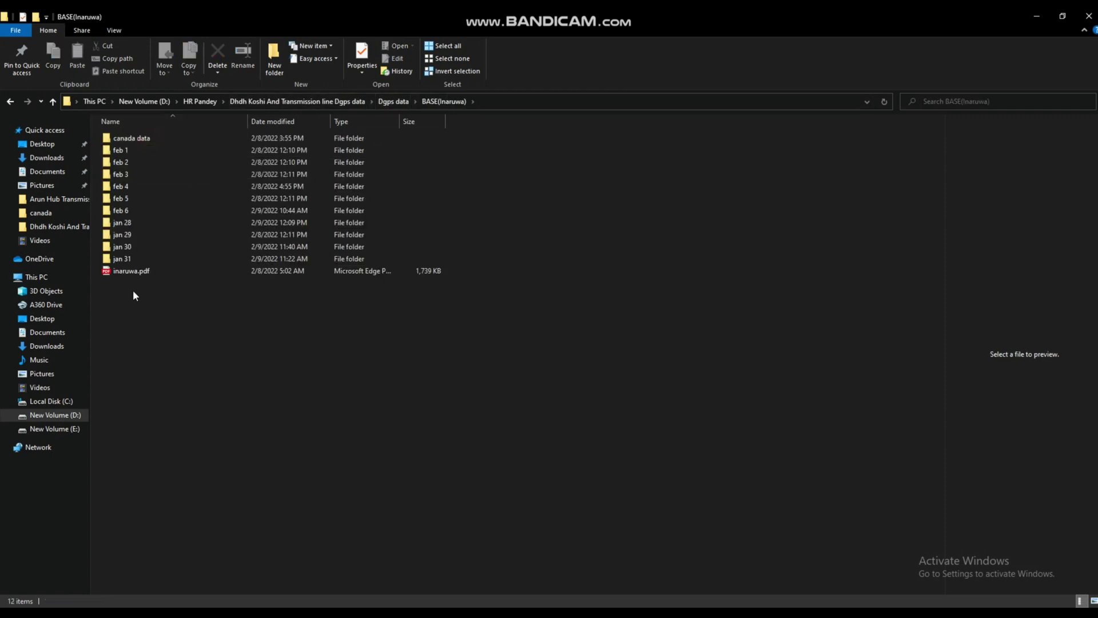
click(141, 272)
double_click(141, 271)
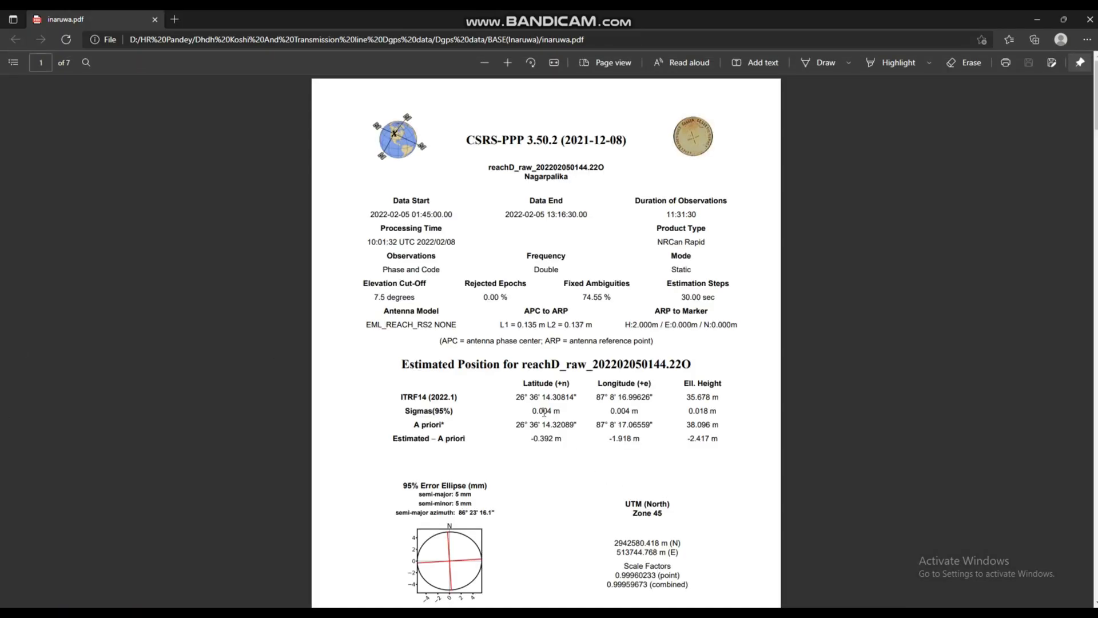
Copy the ITRF14 latitude 26° 36' 14.30814" from the report into the WGS84 latitude of inaruwa base in Infinity
drag(515, 394, 583, 402)
key(ctrl+c)
key(alt+Tab)
key(Tab)
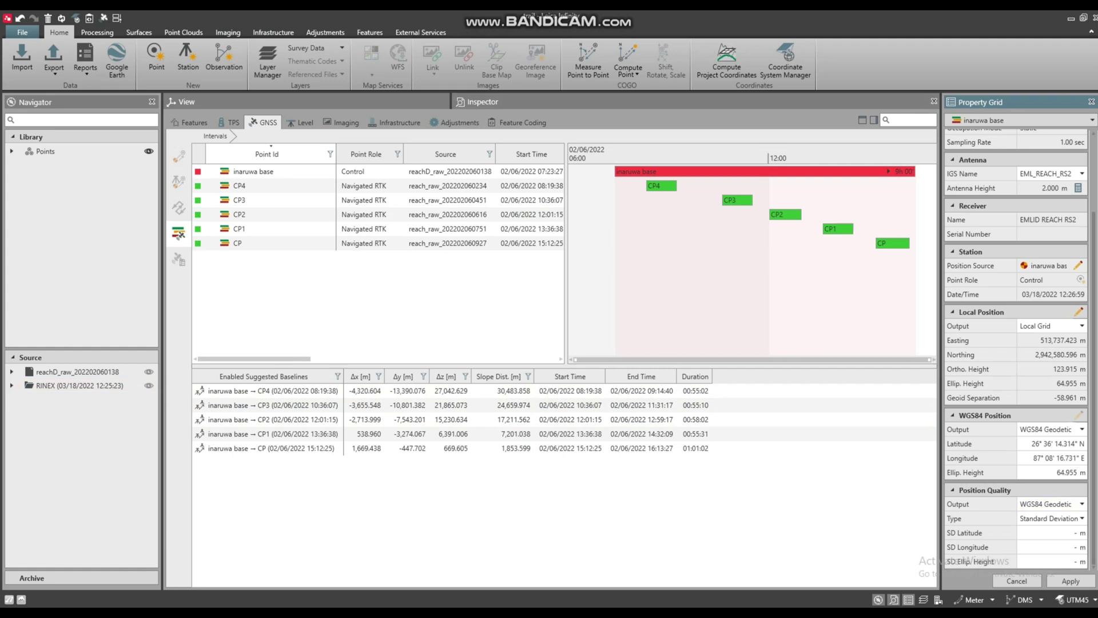
click(1032, 443)
key(ctrl+v)
Copy the ITRF14 longitude 87° 8' 16.99626" from the PDF report into the WGS84 longitude of inaruwa base in Infinity
key(alt+Tab)
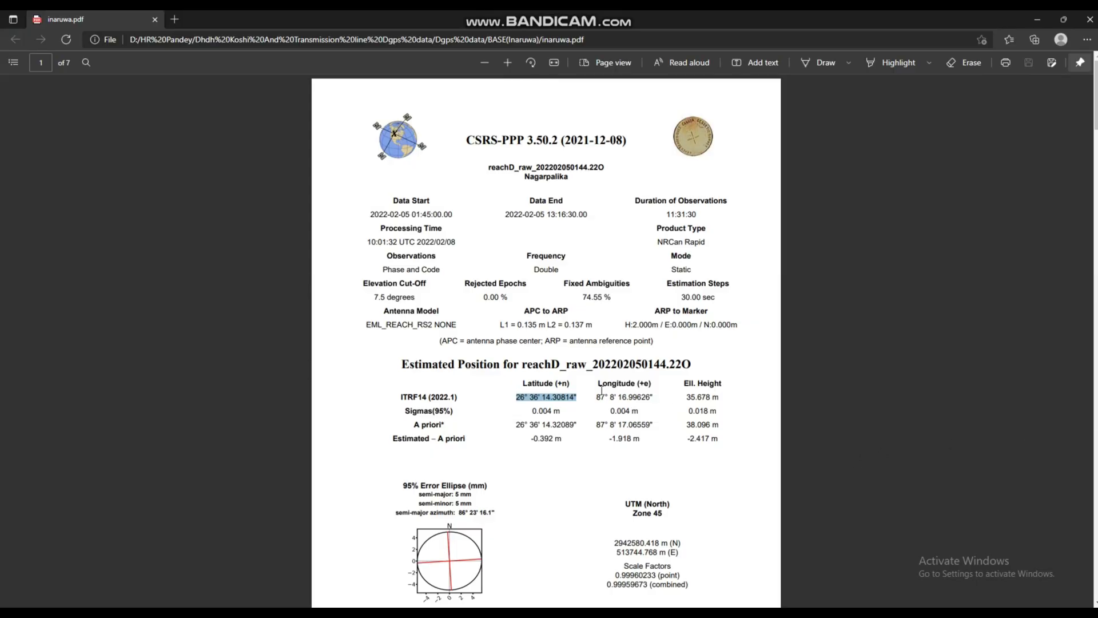
drag(597, 396, 669, 411)
click(592, 399)
click(669, 411)
drag(596, 397, 653, 397)
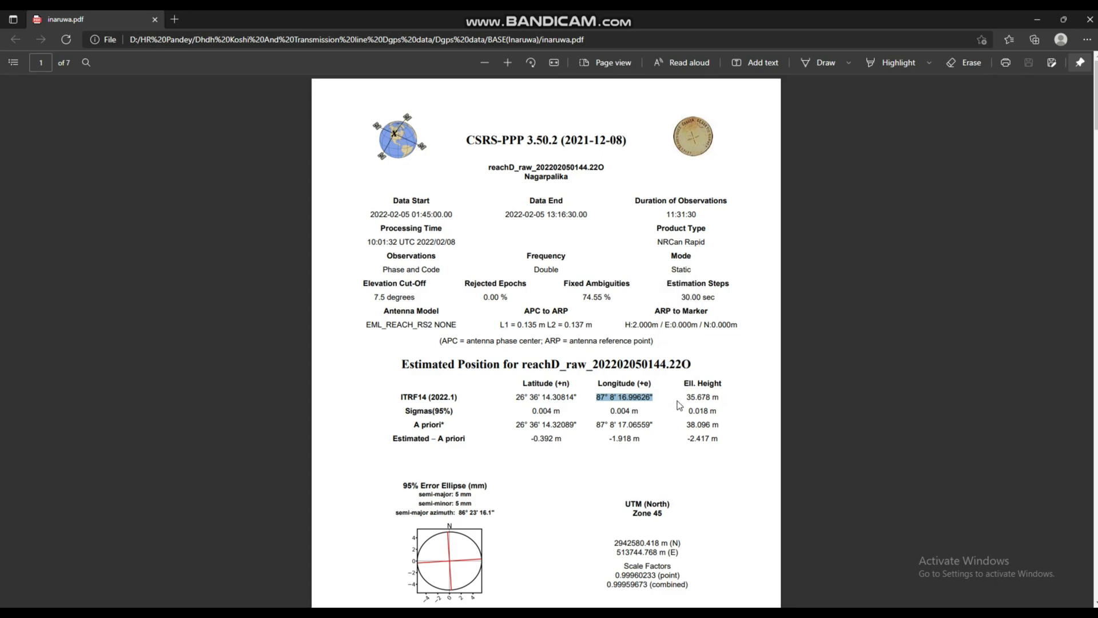
key(alt+Tab)
click(1027, 457)
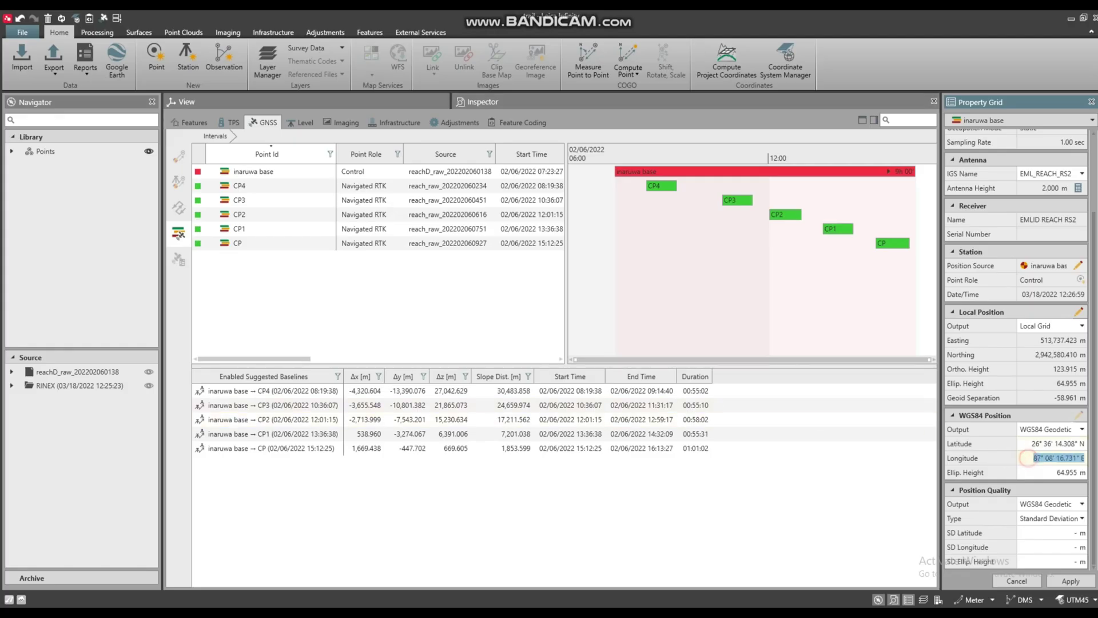
key(ctrl+v)
Copy the ellipsoidal height 35.678 m from the PDF report into the WGS84 height of inaruwa base in Infinity
key(alt+Tab)
drag(687, 397, 711, 397)
key(ctrl+c)
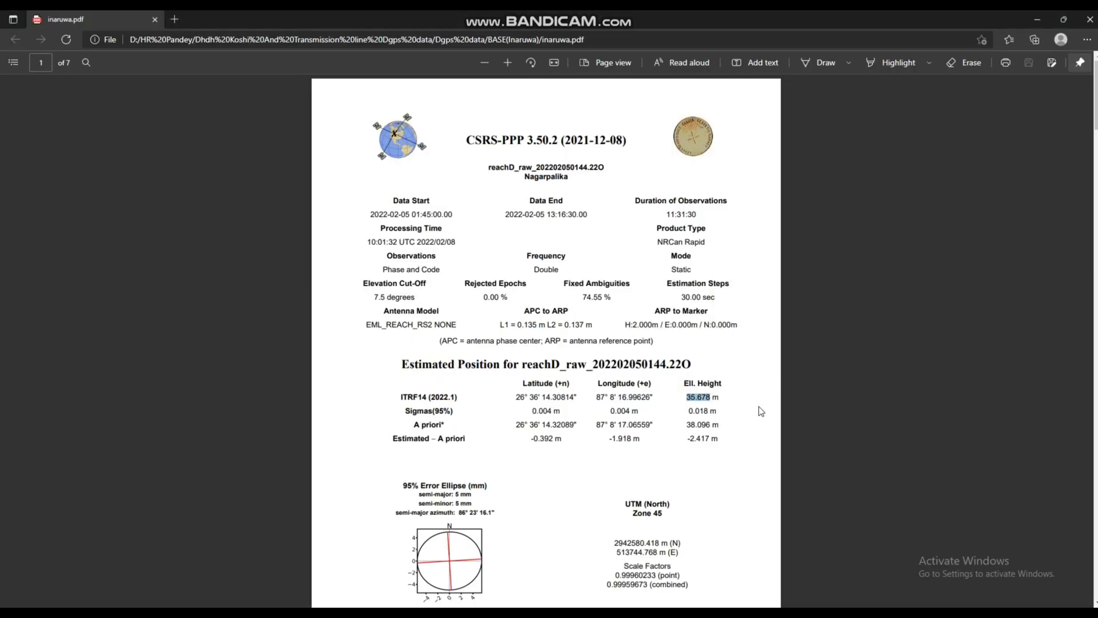
key(alt+Tab)
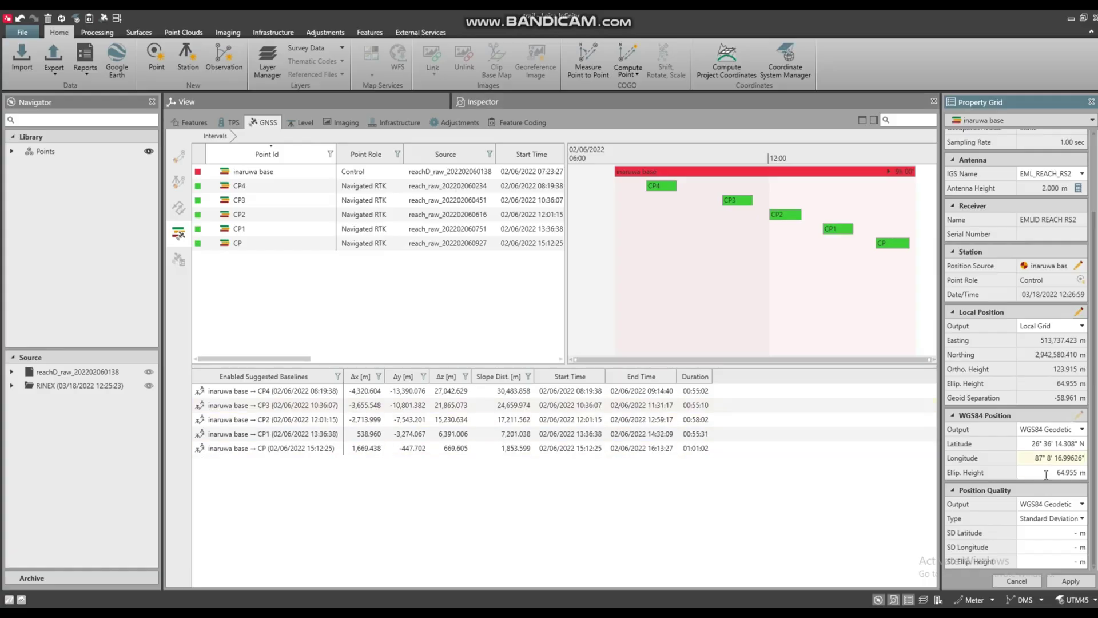
drag(1055, 472, 1094, 473)
key(ctrl+v)
click(854, 497)
Set the inaruwa base antenna's carrier offset to 0.134 m and apply the interval's changes
click(1078, 187)
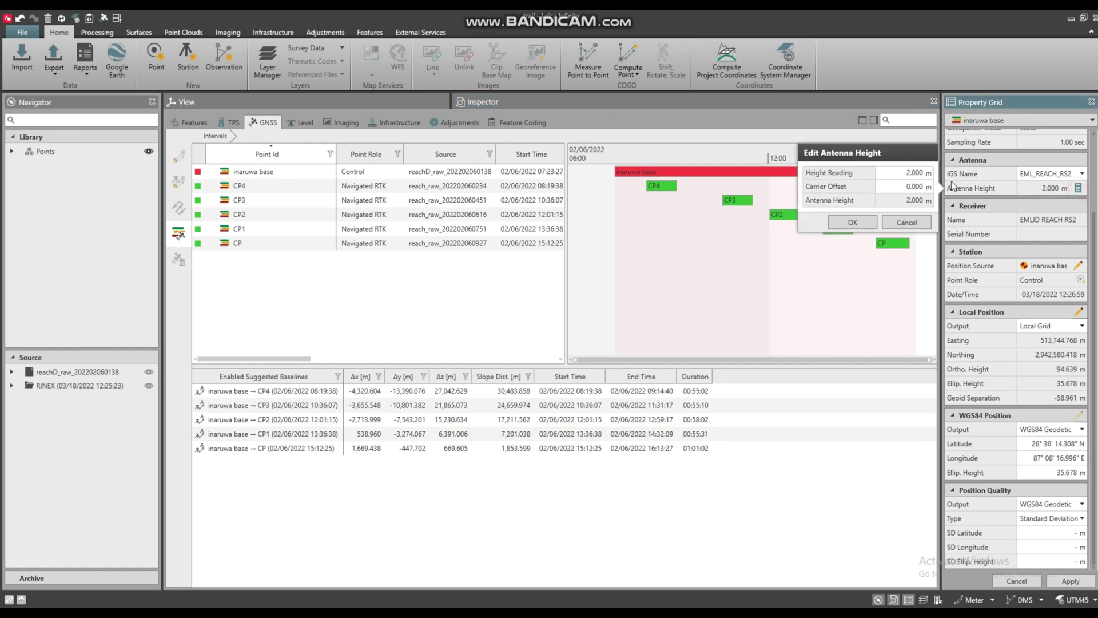
click(885, 187)
text(0.1)
text(34)
click(855, 222)
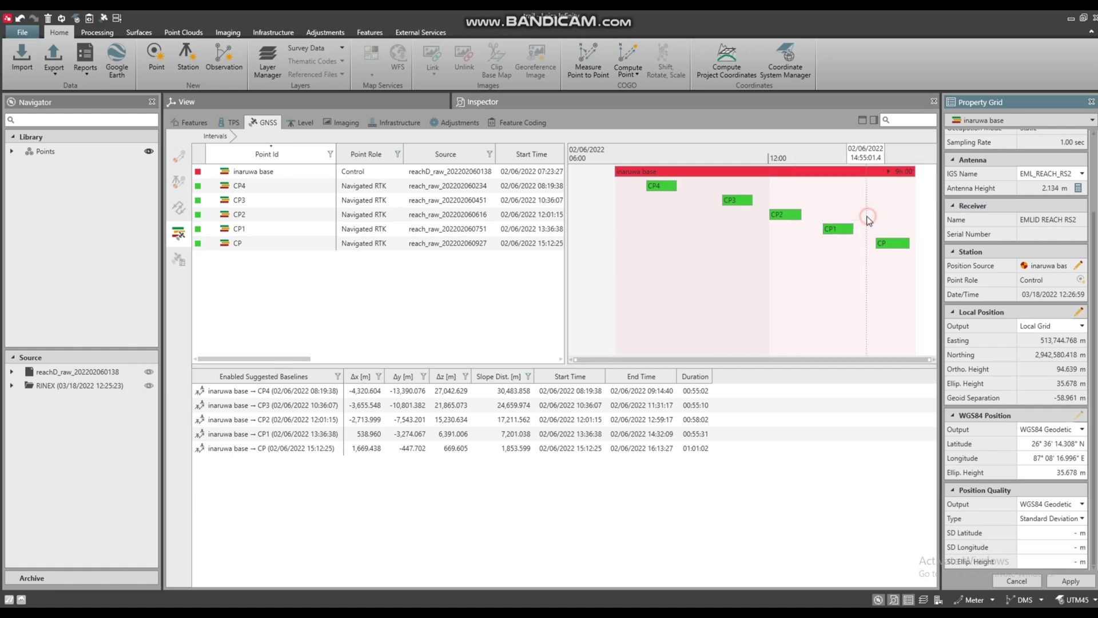
click(1071, 580)
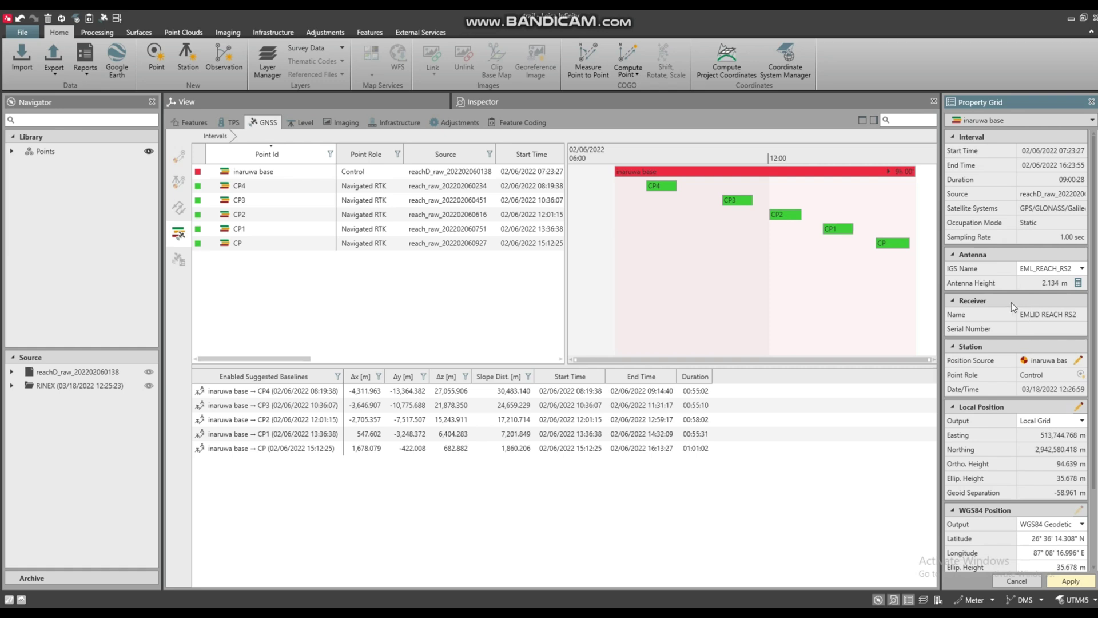
Set the antenna carrier offset of the CP4 interval to 0.134 m and apply it
click(446, 187)
click(1071, 283)
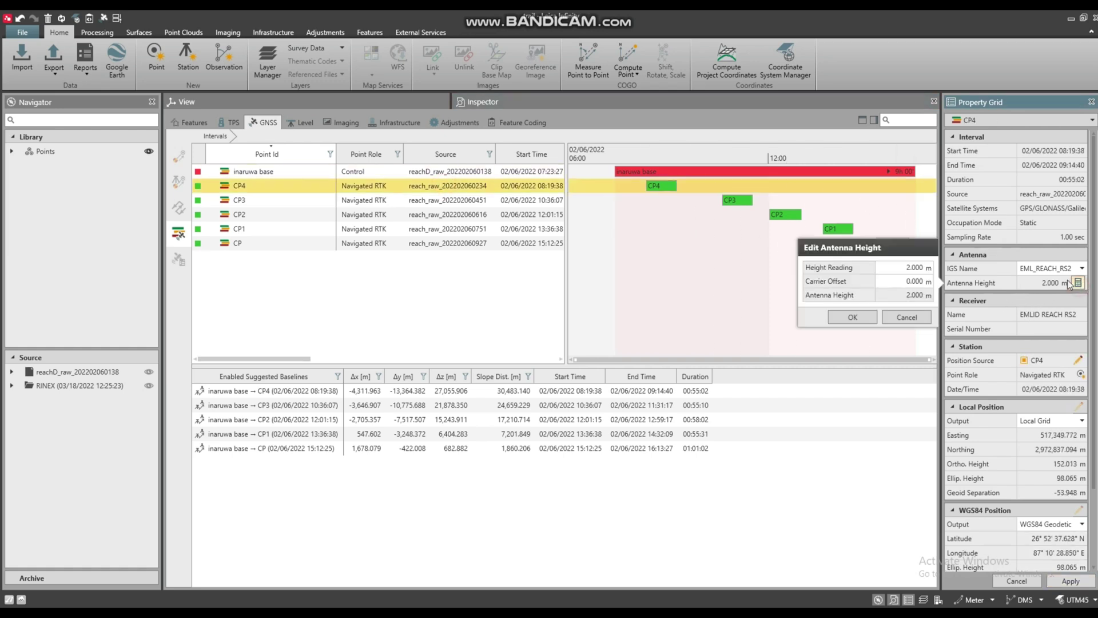
click(897, 279)
click(852, 317)
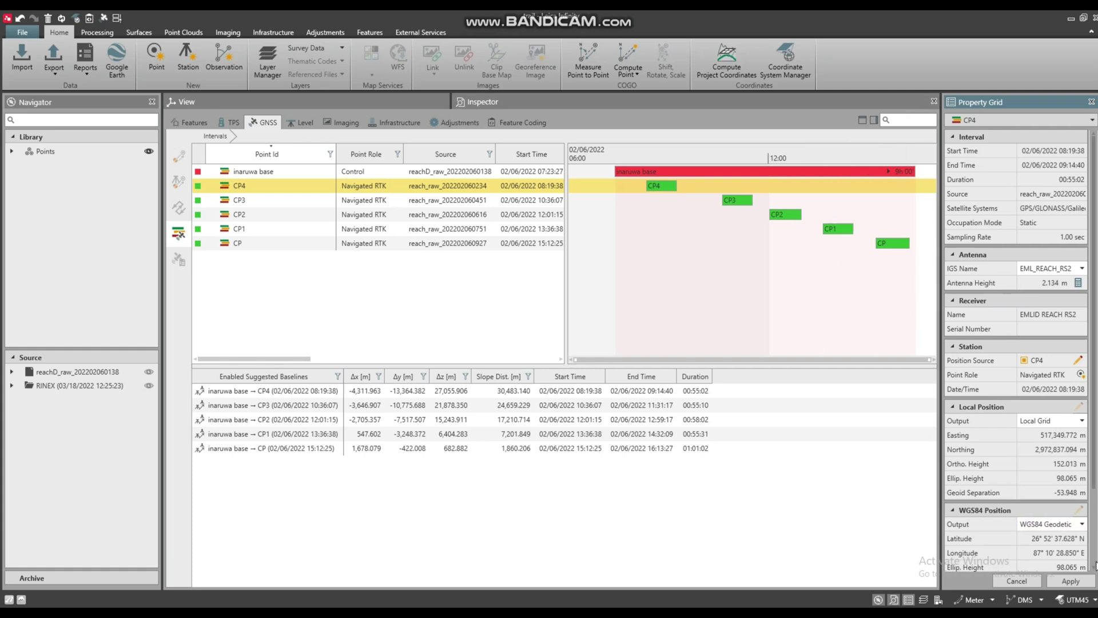
click(1085, 580)
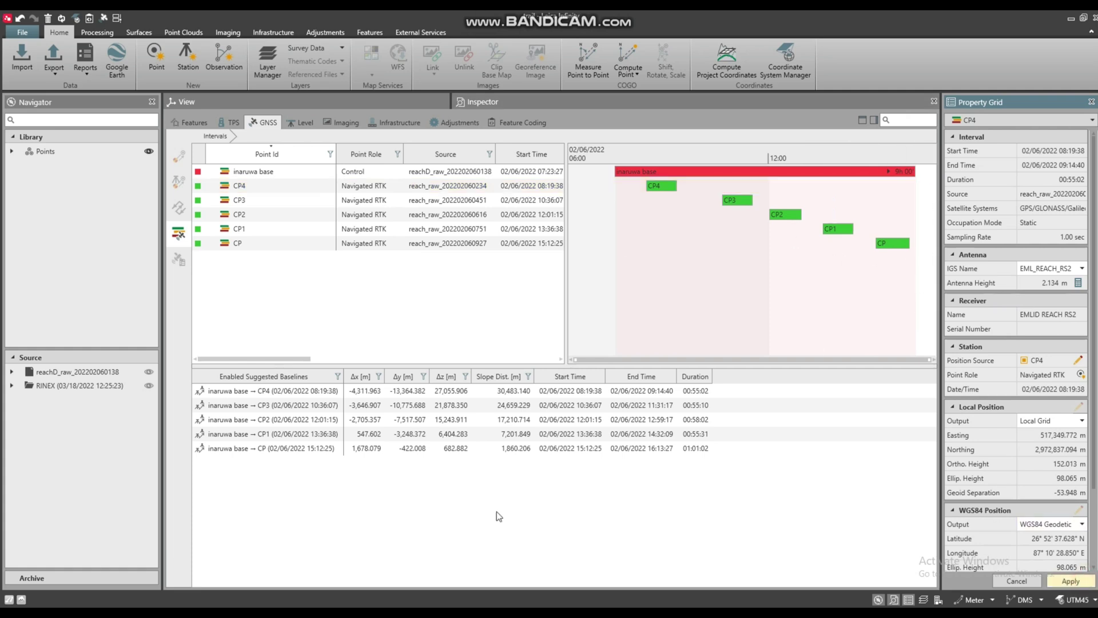
Set the antenna carrier offset of the CP3 interval to 0.134 m and apply it
click(257, 201)
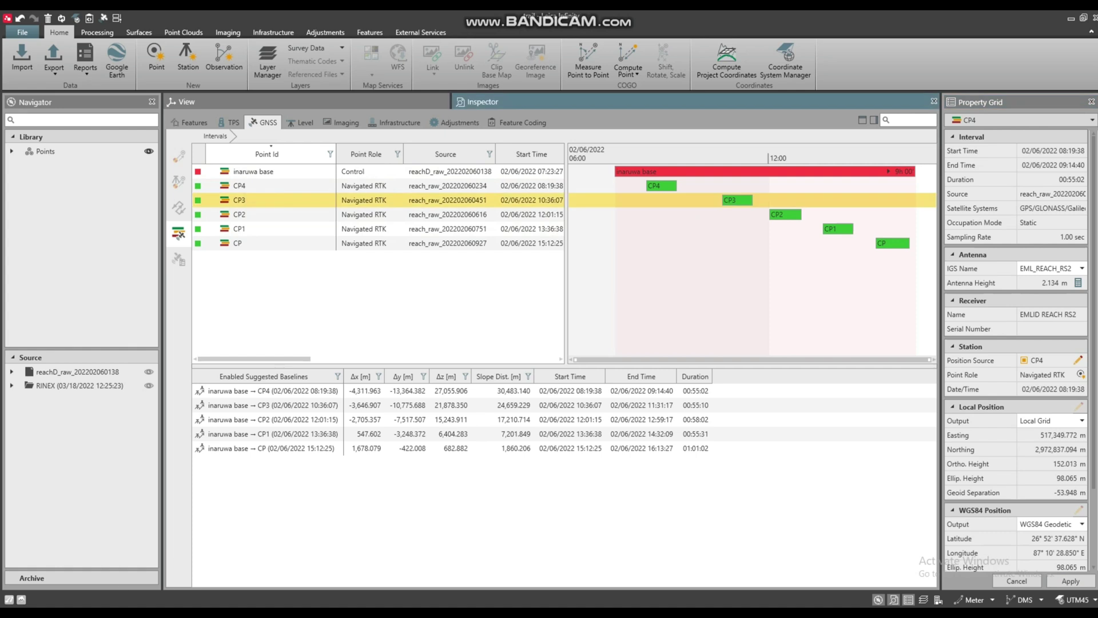
click(1078, 282)
click(905, 281)
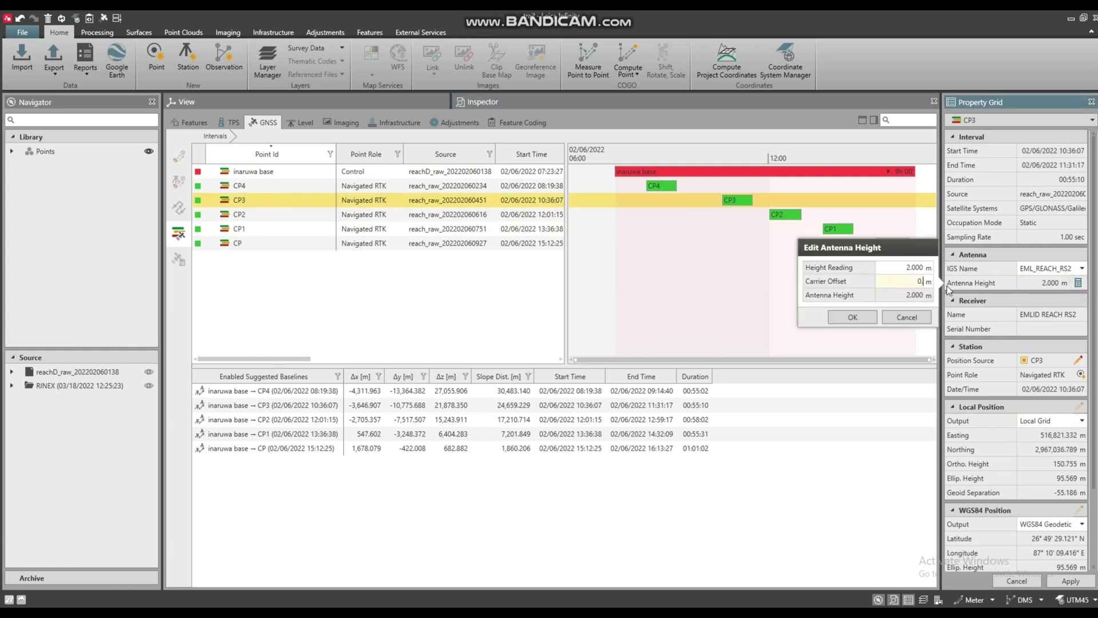
text(.134)
click(852, 317)
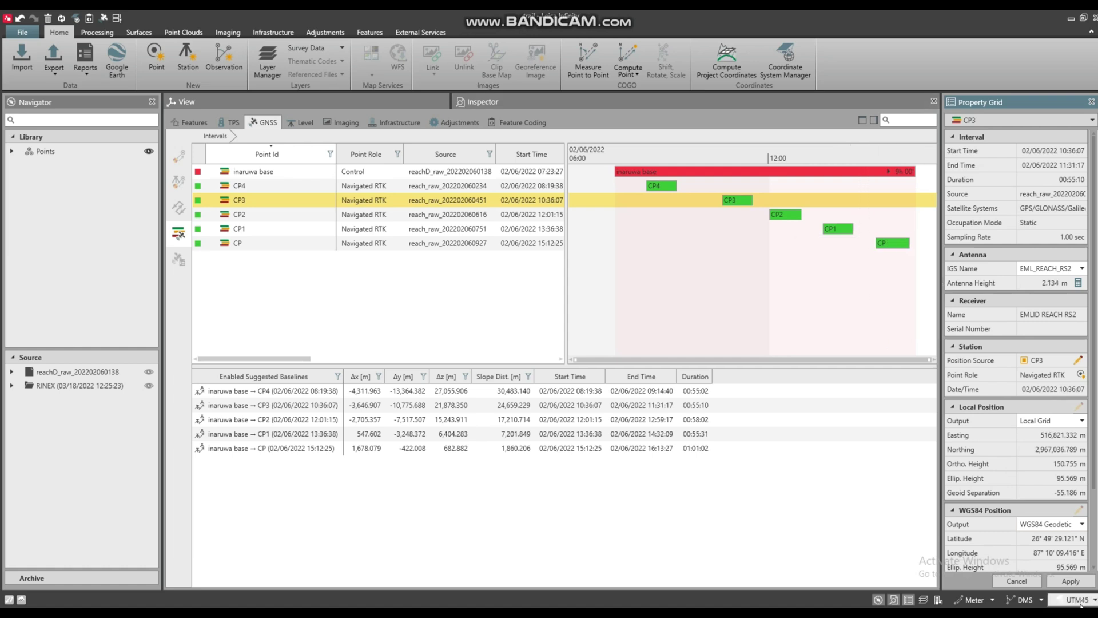
click(1071, 580)
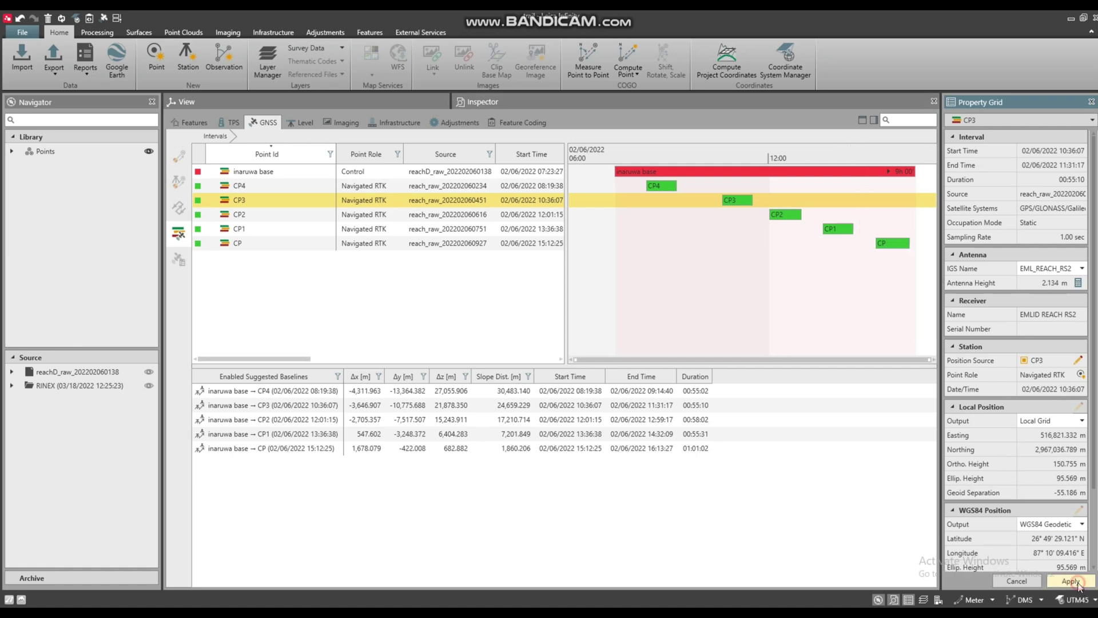
Set the antenna carrier offset of the CP2 interval to 0.134 m and apply it
click(237, 214)
click(1078, 283)
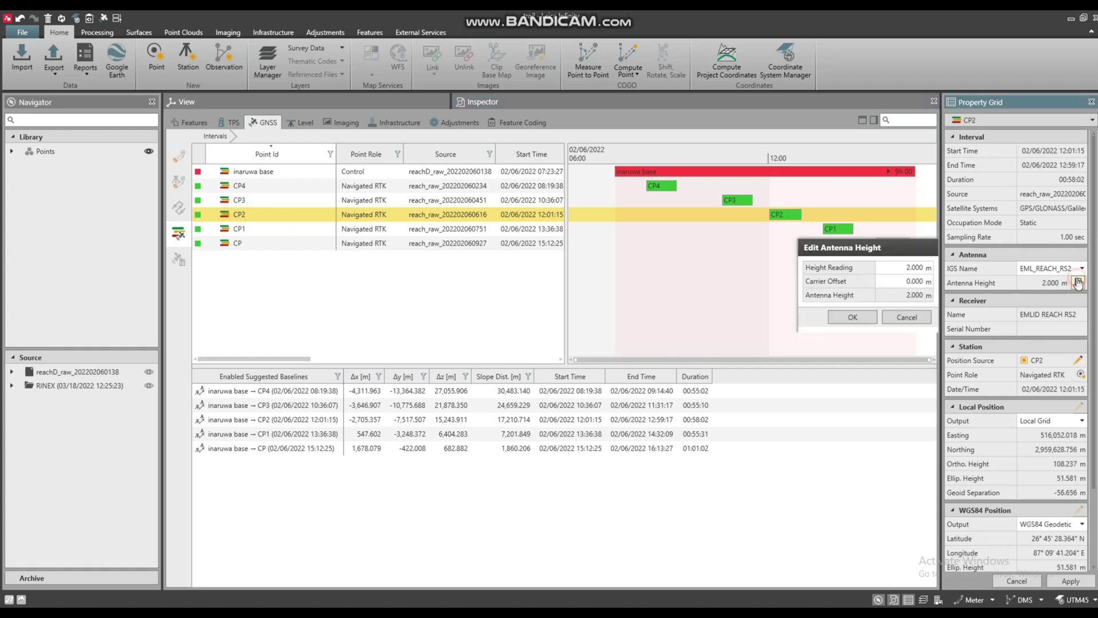
click(899, 278)
text(0.134)
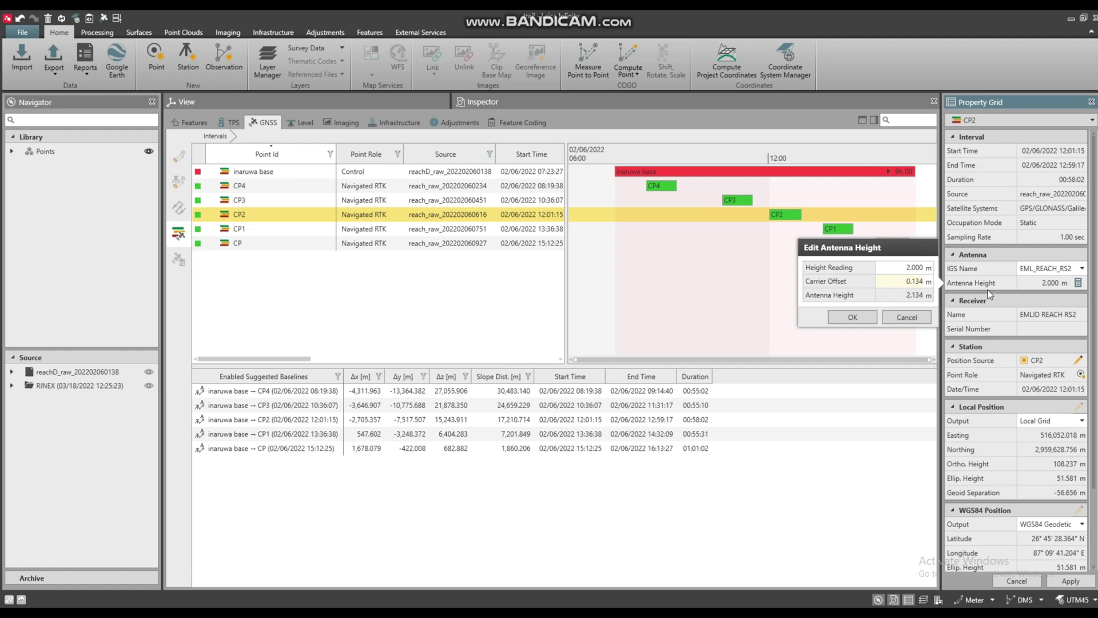
click(852, 316)
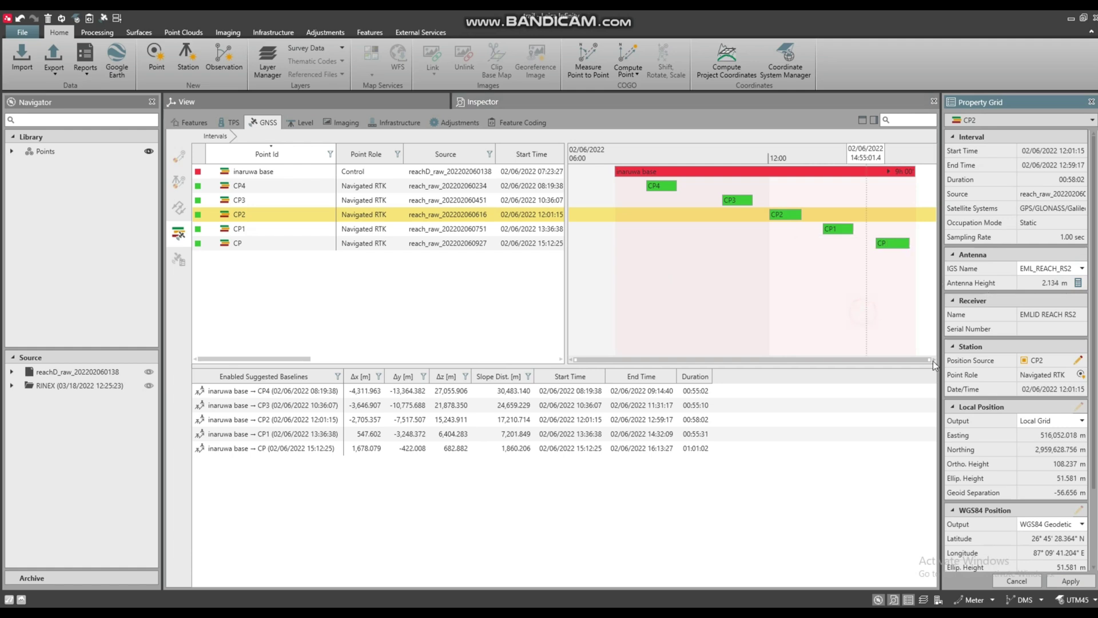
click(1071, 581)
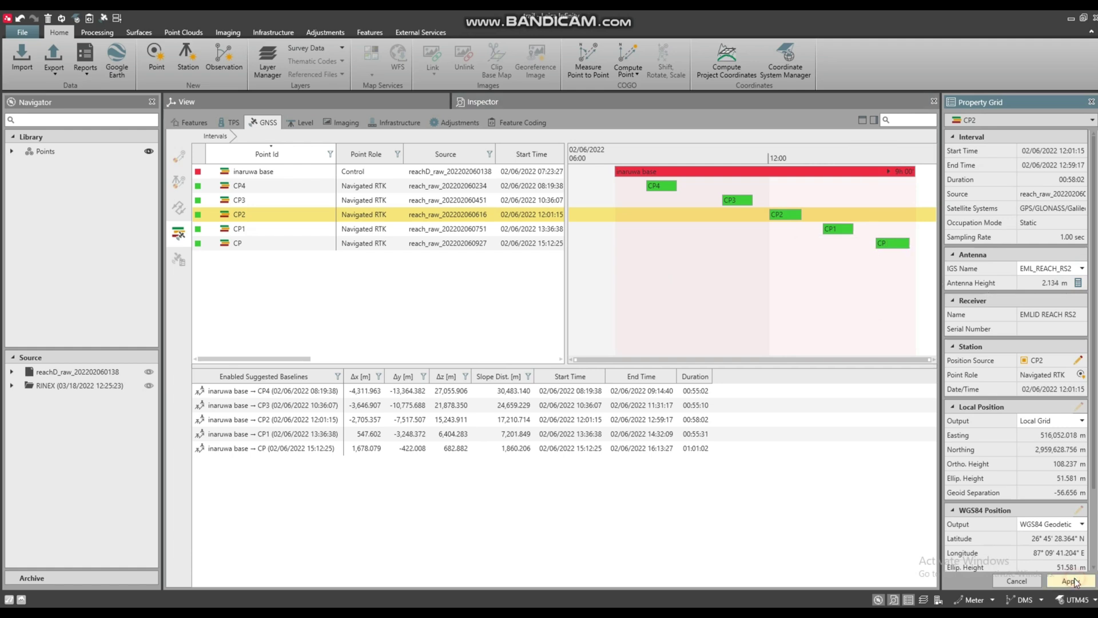
Set the antenna carrier offset of the CP1 interval to 0.134 m and apply it
click(243, 229)
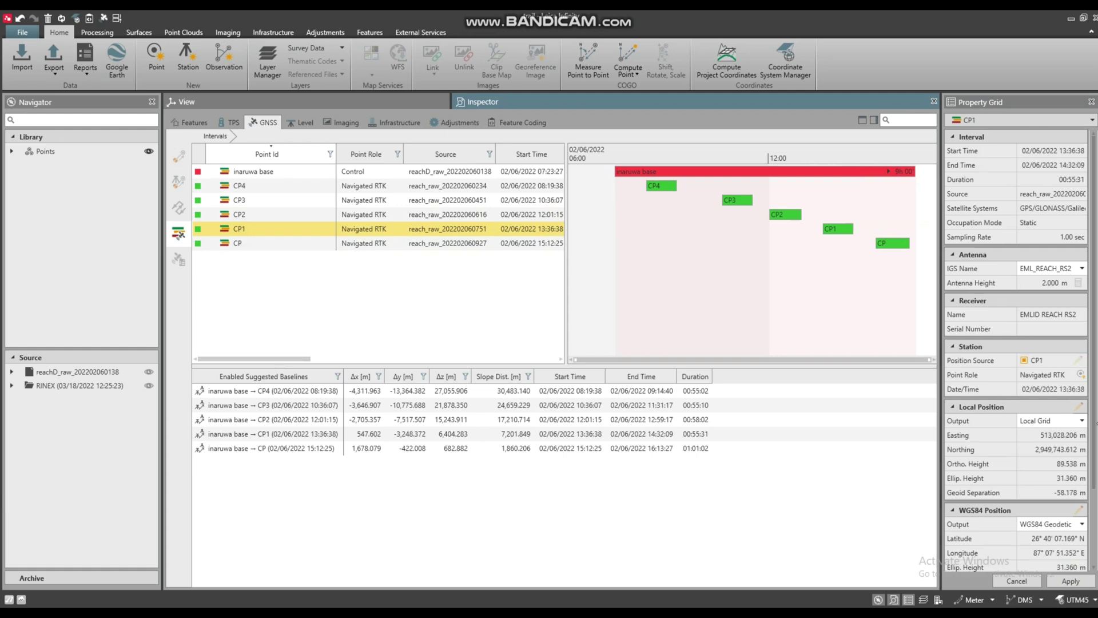
click(1078, 283)
click(902, 282)
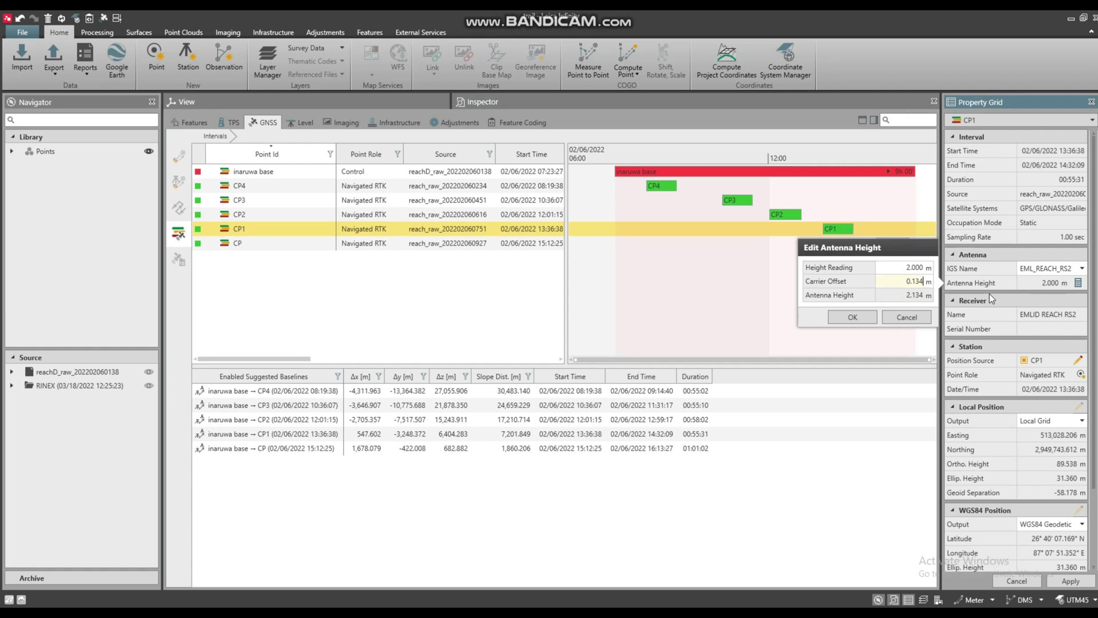
text(0.134)
click(852, 316)
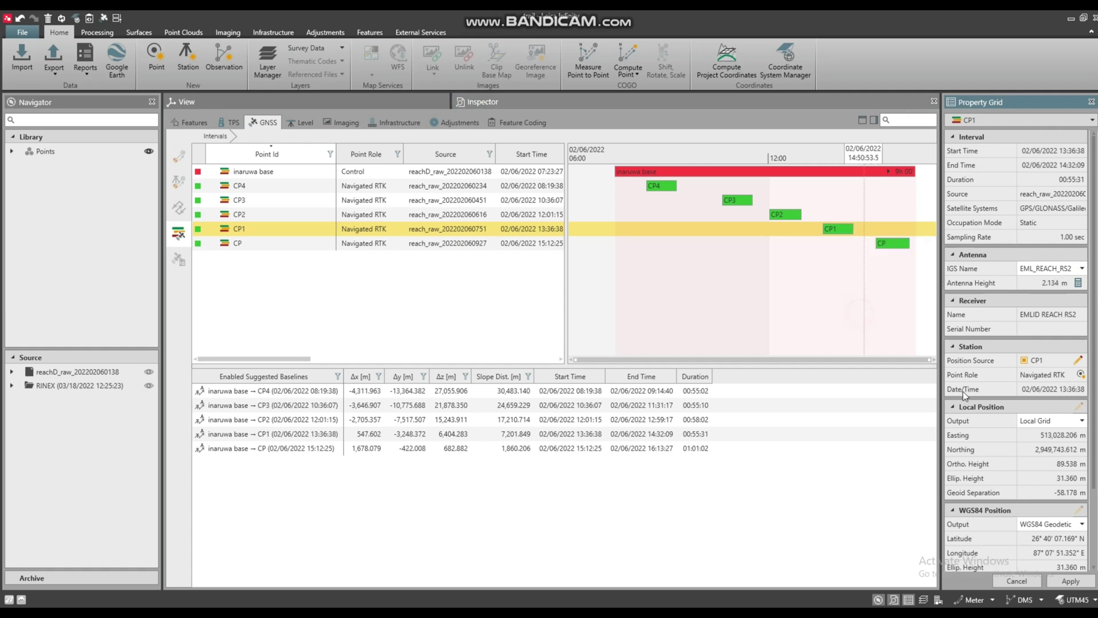
click(1082, 583)
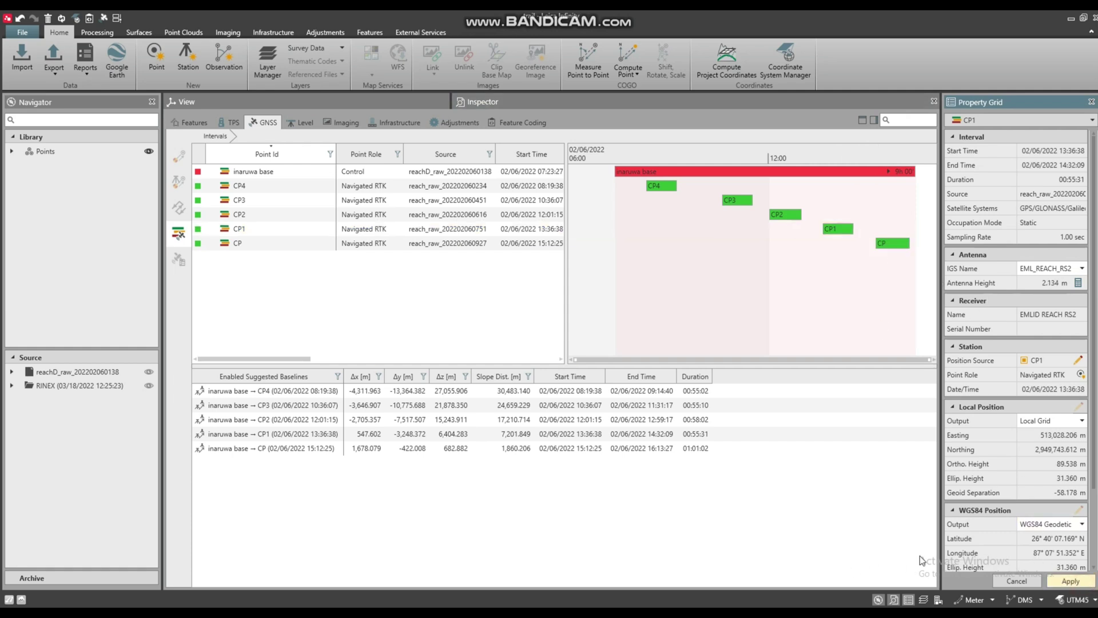
Set the antenna carrier offset of the CP interval to 0.134 m
click(269, 248)
click(1078, 282)
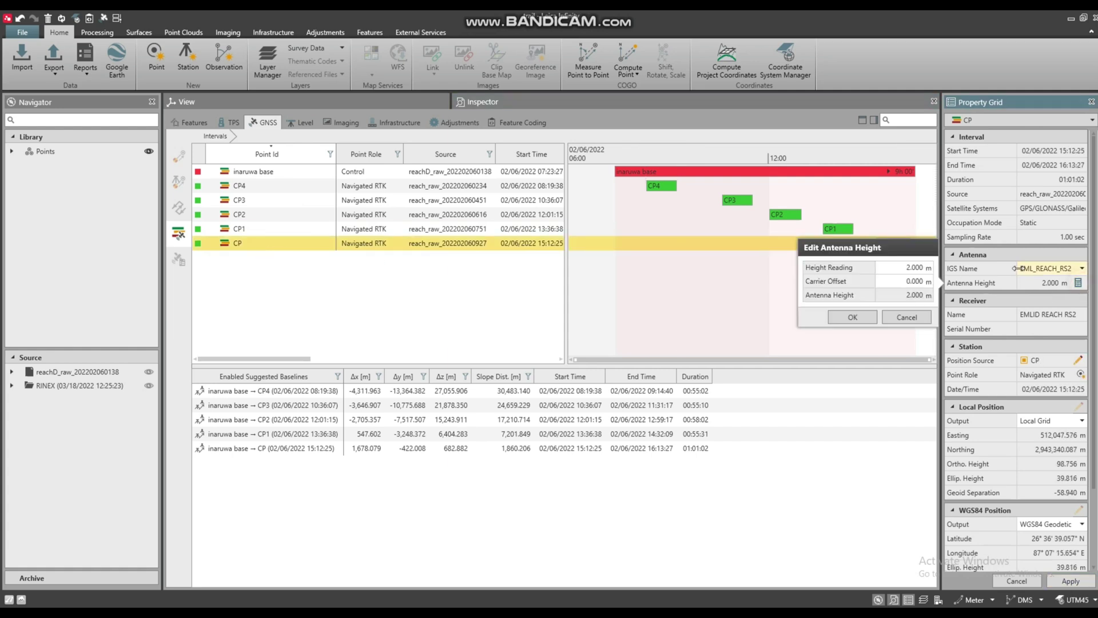
click(900, 280)
text(0)
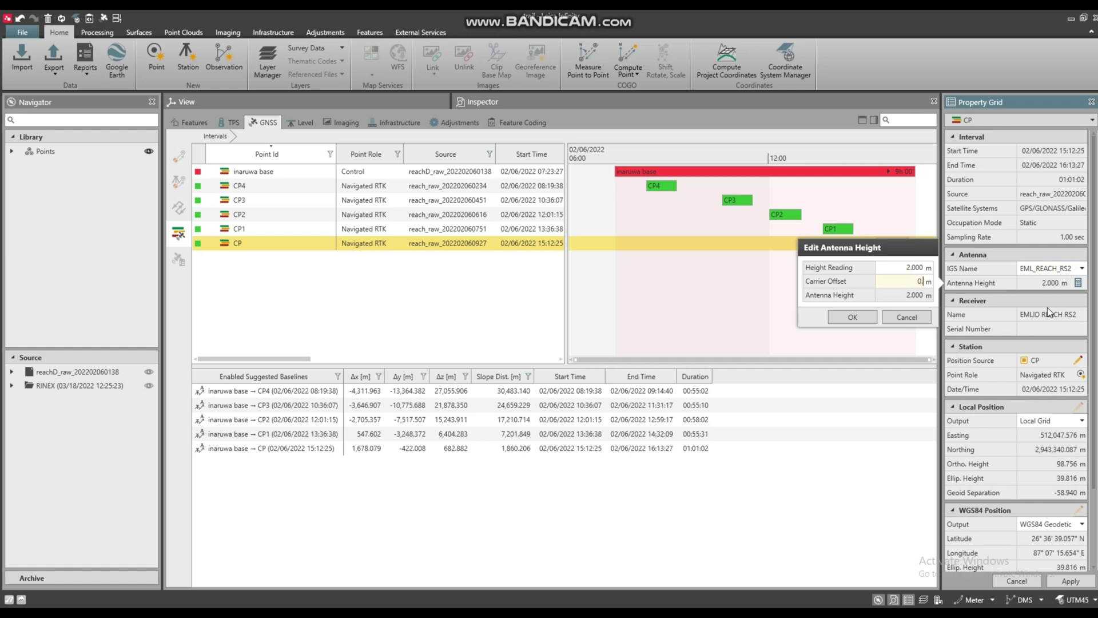
text(.134)
click(853, 318)
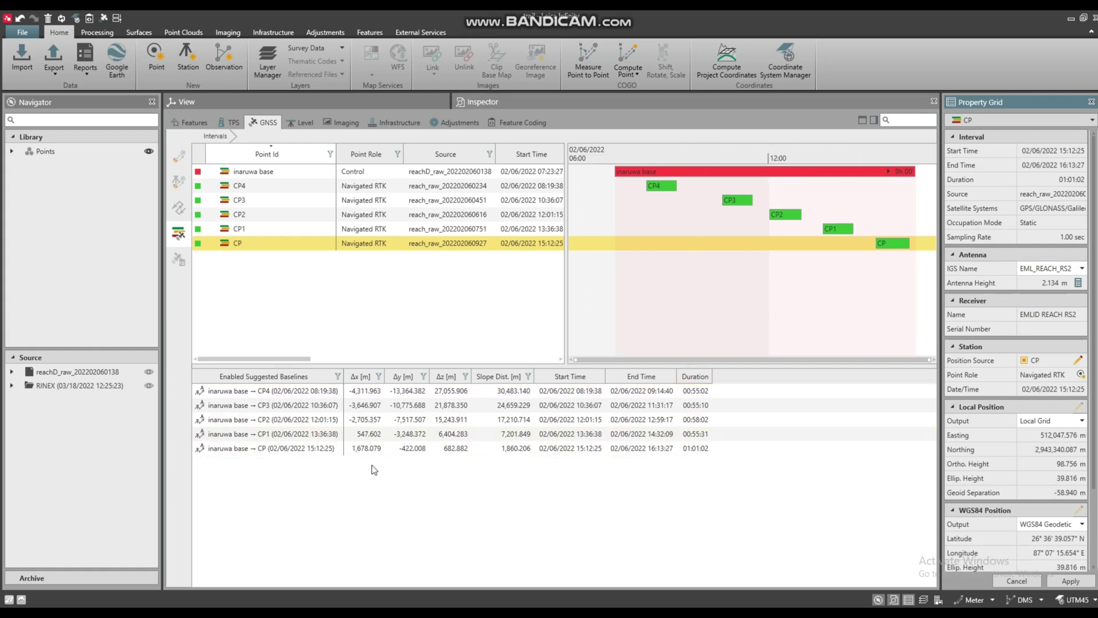
Process the suggested GNSS baselines, continuing without antenna definitions for EML_REACH_RS2
right_click(376, 333)
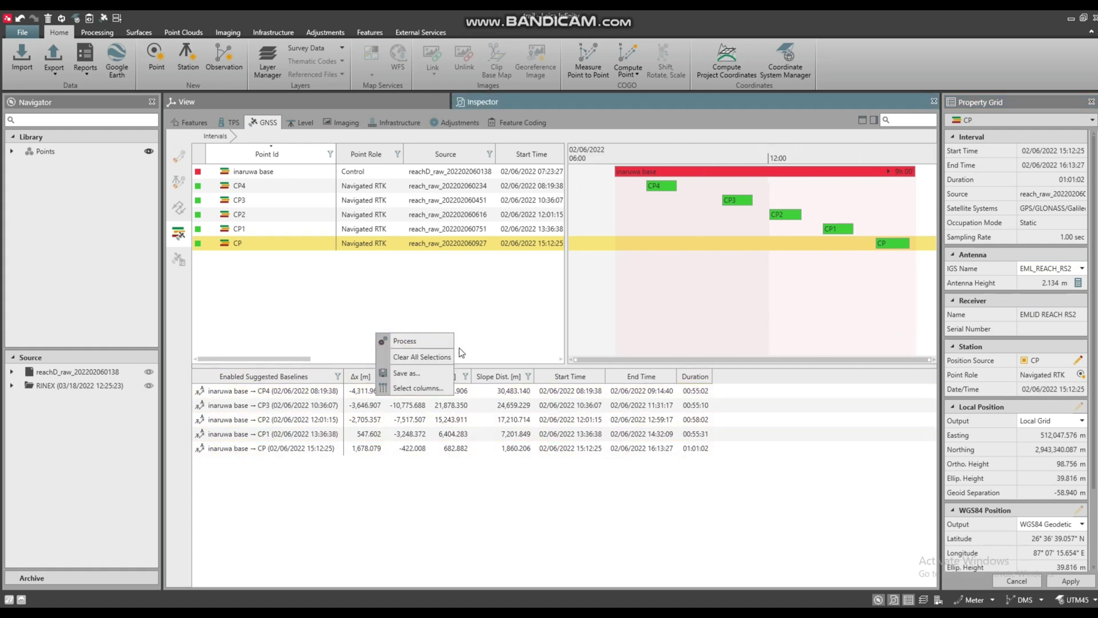
click(424, 338)
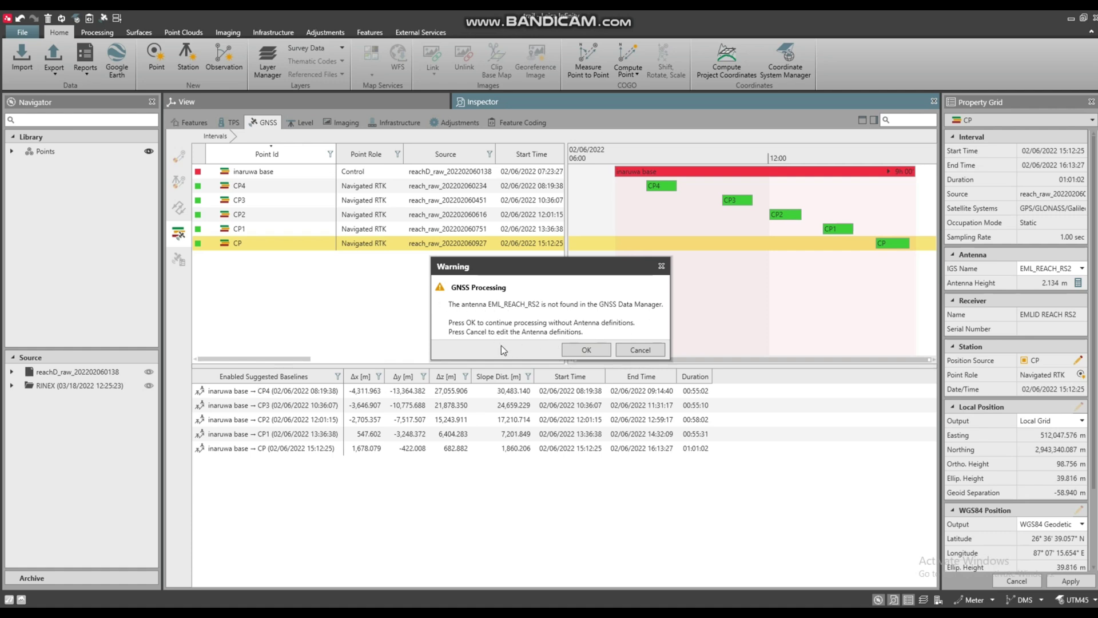
click(601, 354)
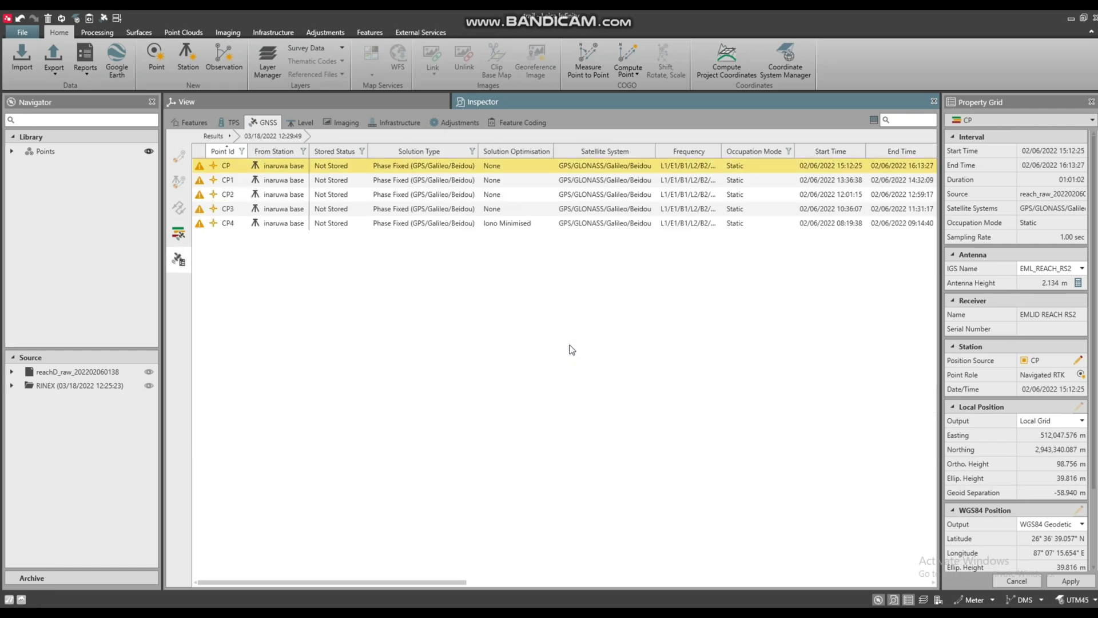
Examine the antenna, grid coordinate, geoid separation and WGS84 position values of the processed CP to CP4 results
click(262, 250)
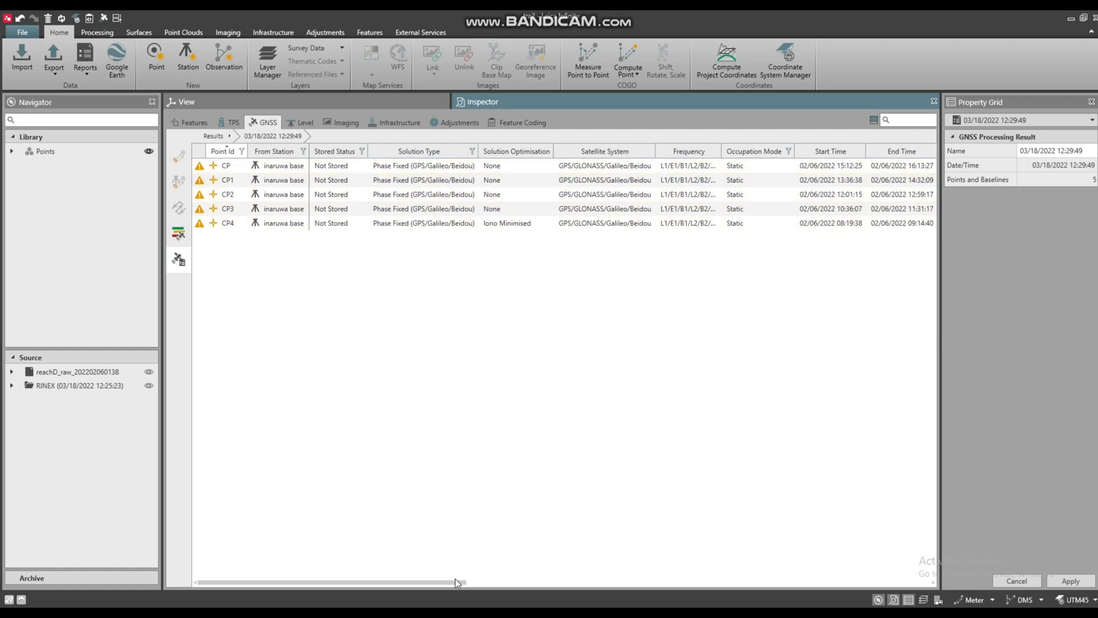
drag(458, 584, 665, 581)
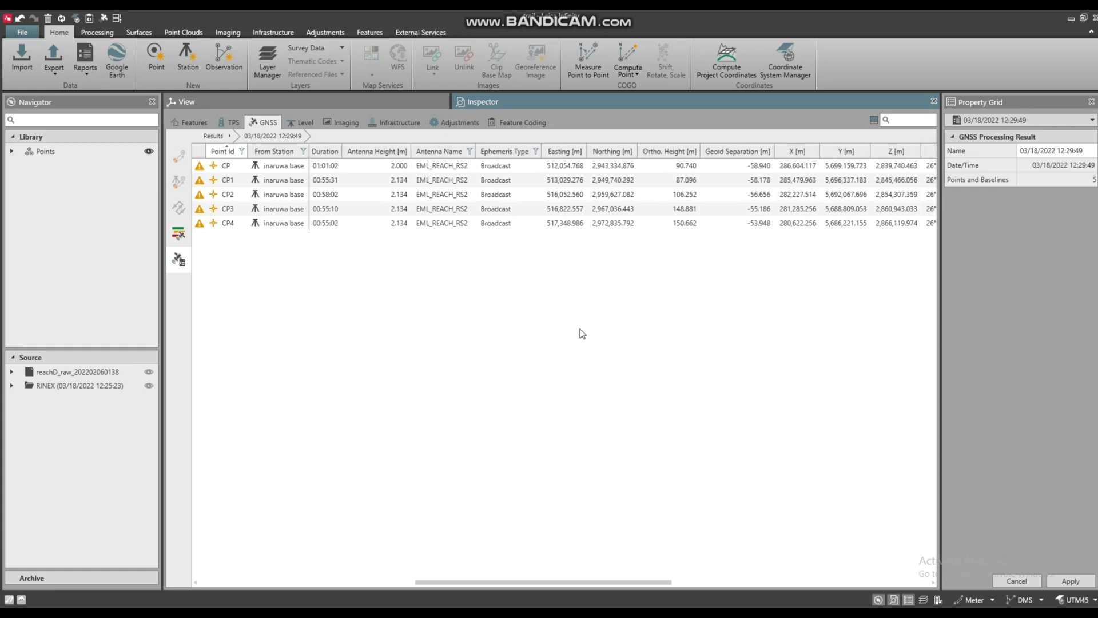
click(526, 162)
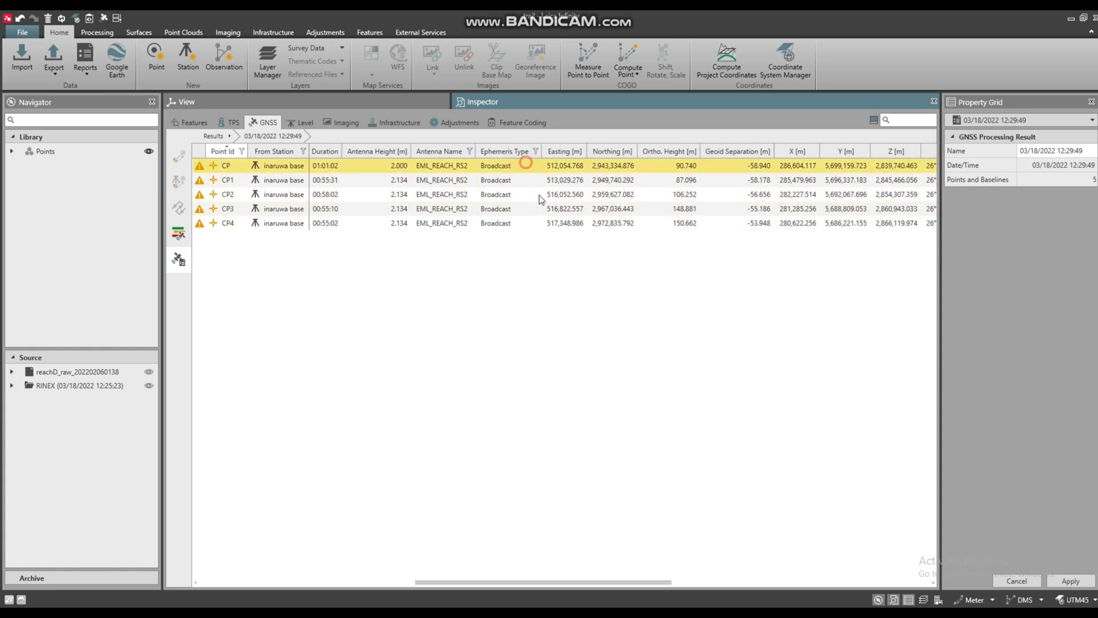
key(ctrl+a)
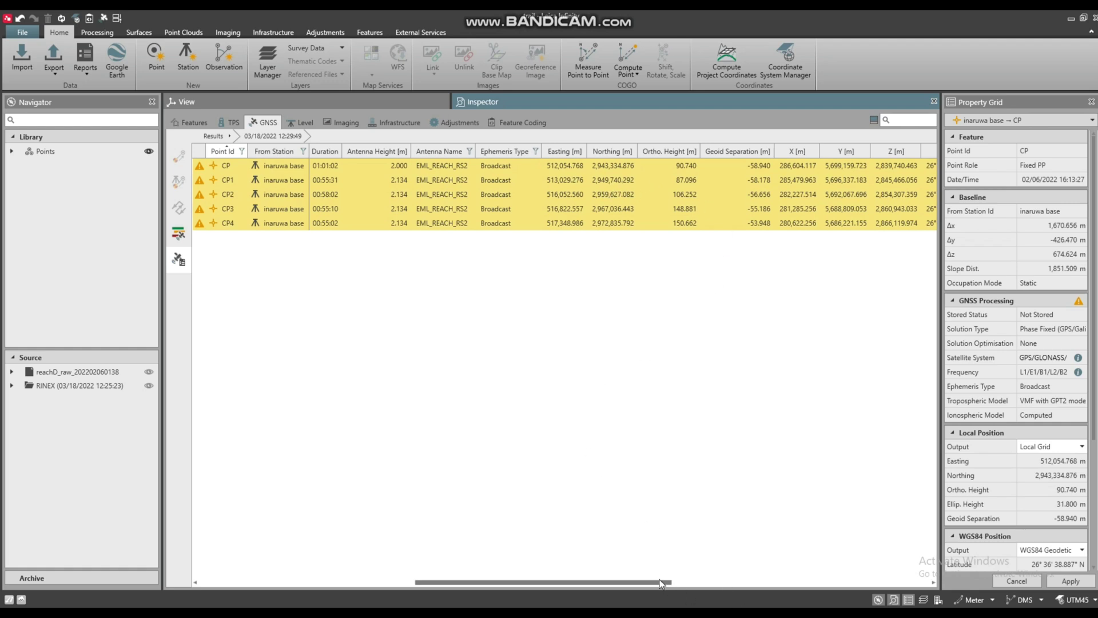
drag(658, 586, 747, 585)
click(630, 389)
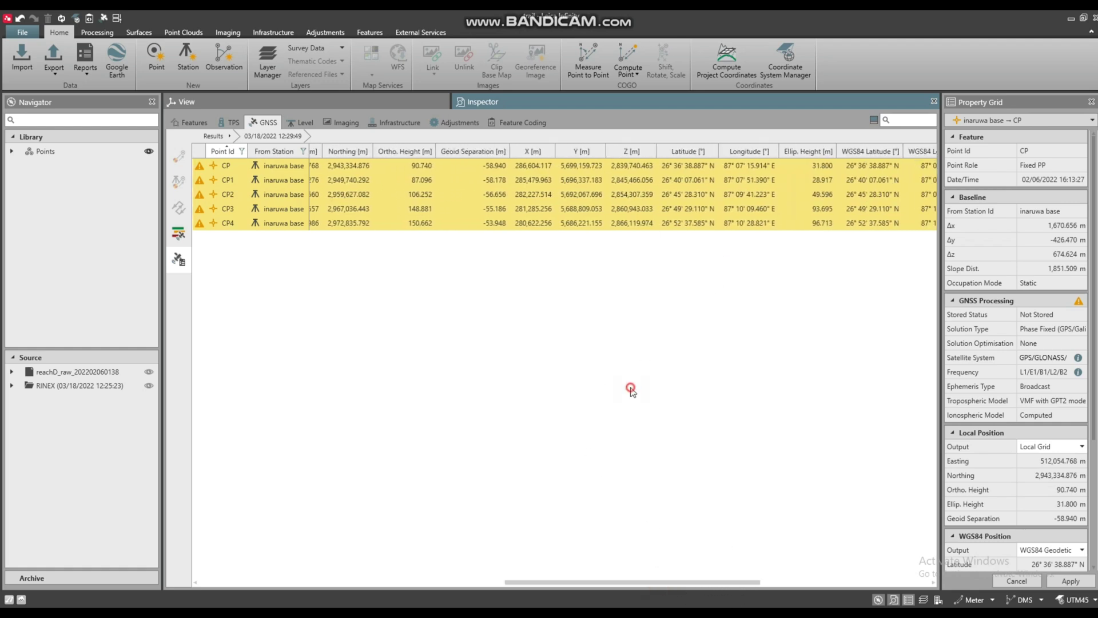
click(419, 304)
click(414, 225)
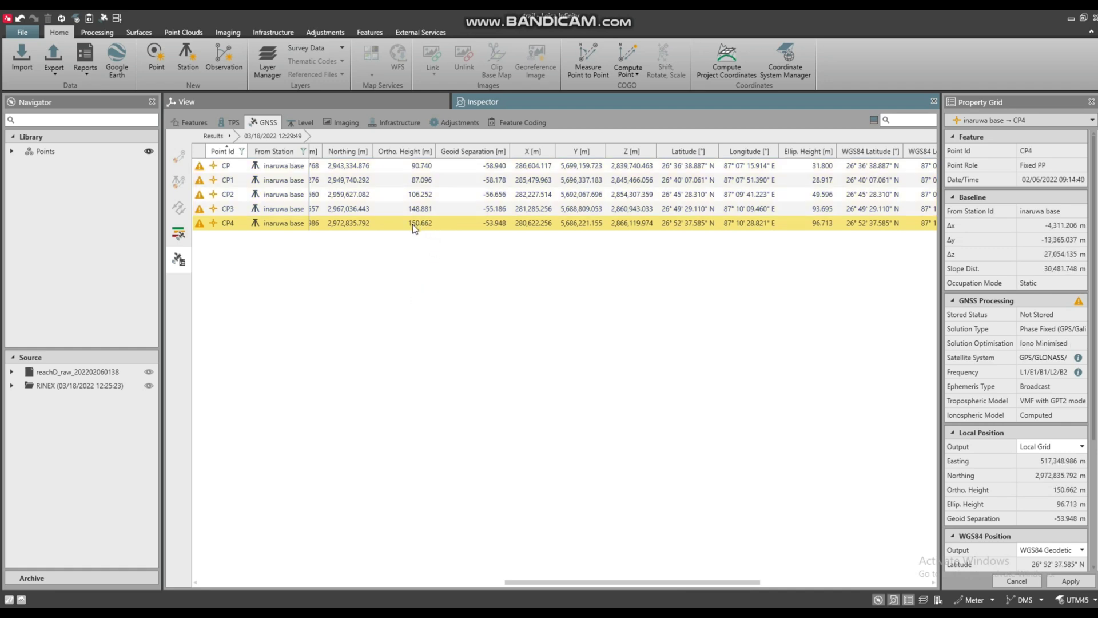
Generate a summary GNSS processing report for all processed results and maximize the report window
key(ctrl+a)
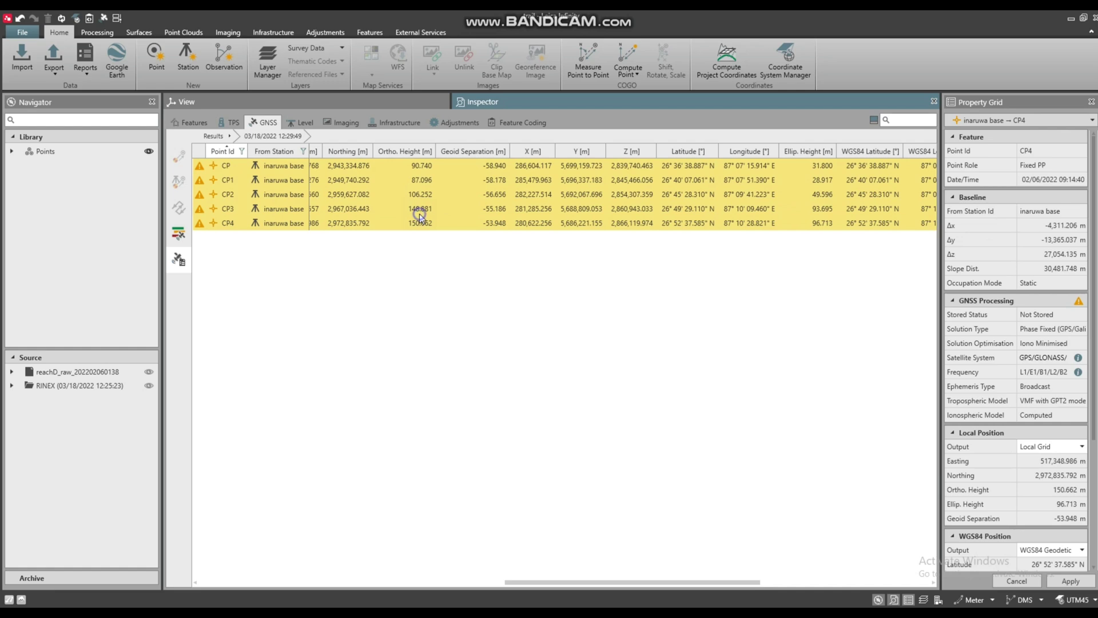
right_click(420, 216)
mouse_move(460, 253)
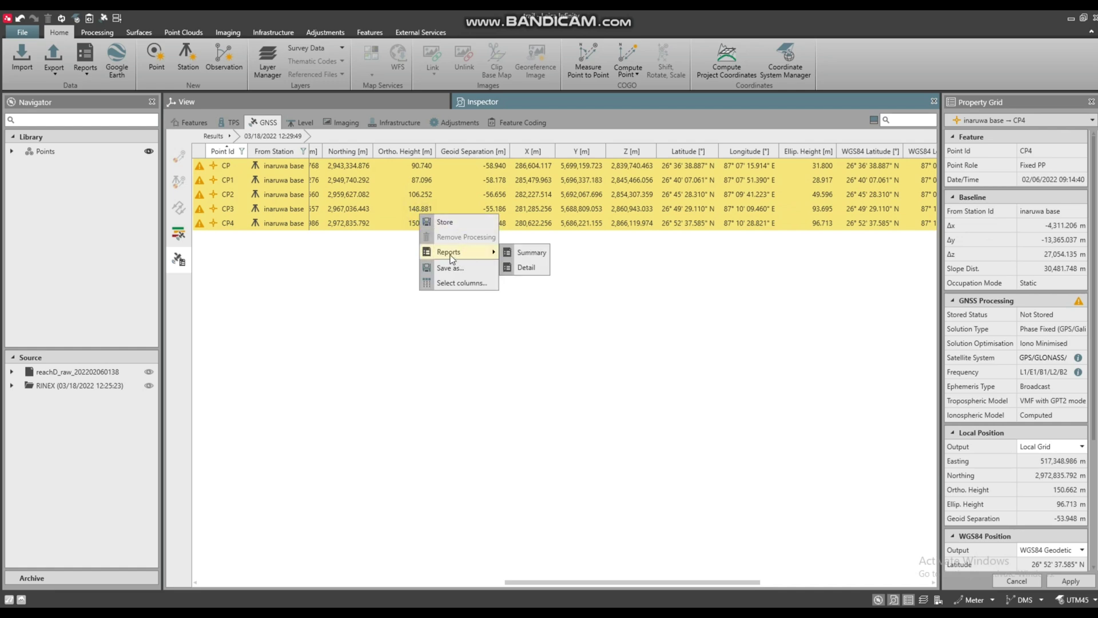
click(531, 258)
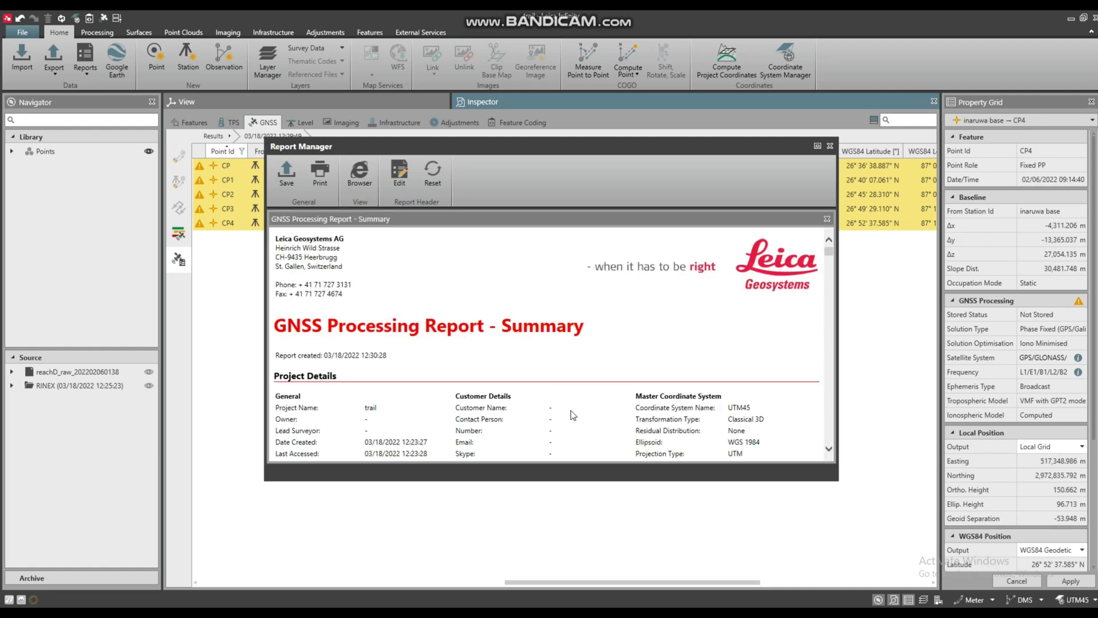
click(818, 146)
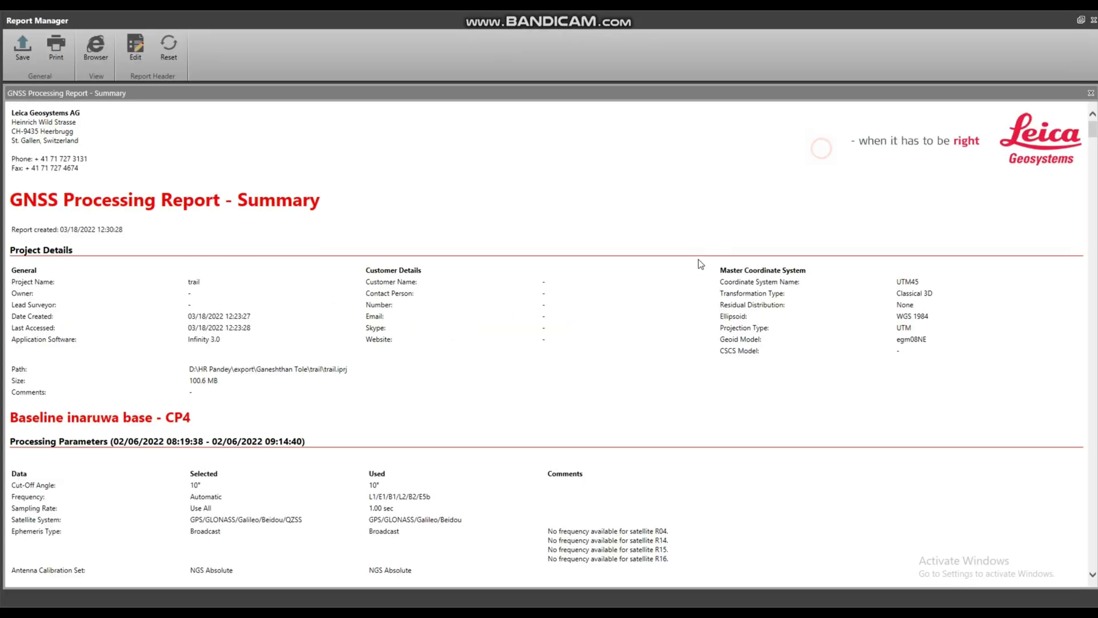
Examine the report's processing parameters, antennas, coordinates and vector quality for the baseline from inaruwa base to CP4
scroll(85, 299, down, 5)
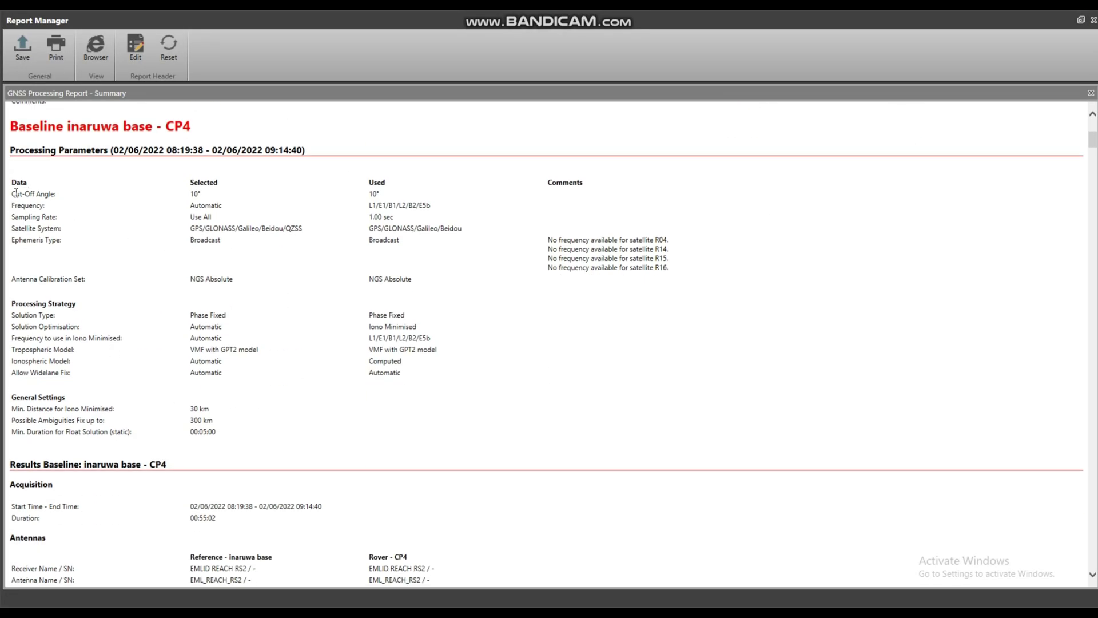
drag(16, 193, 207, 195)
click(311, 368)
scroll(48, 336, down, 3)
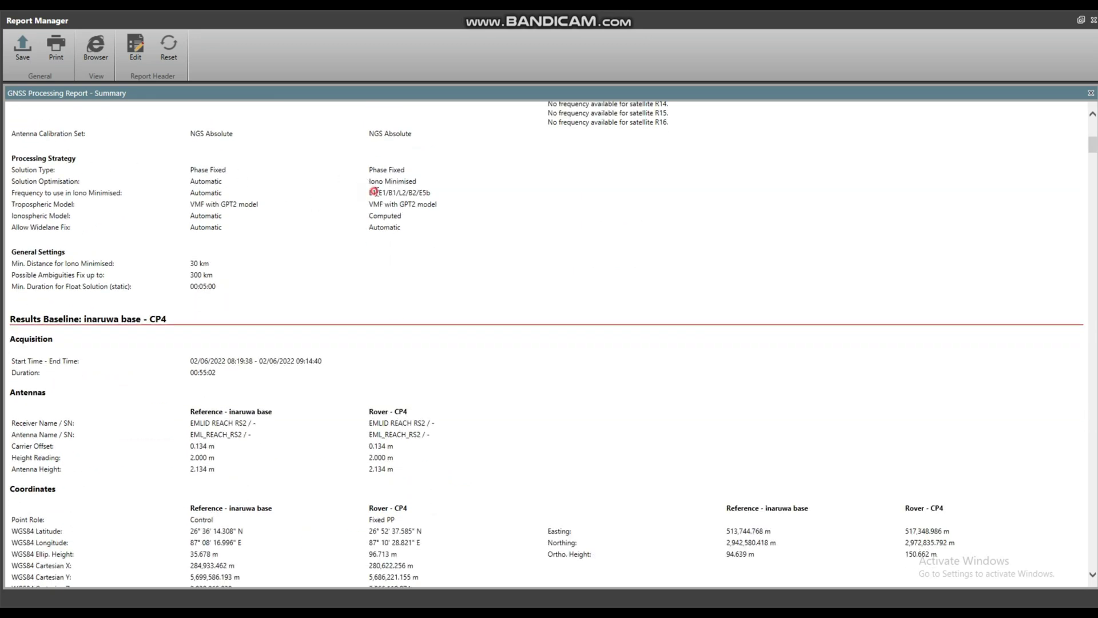
drag(369, 193, 433, 193)
click(425, 208)
scroll(33, 245, down, 3)
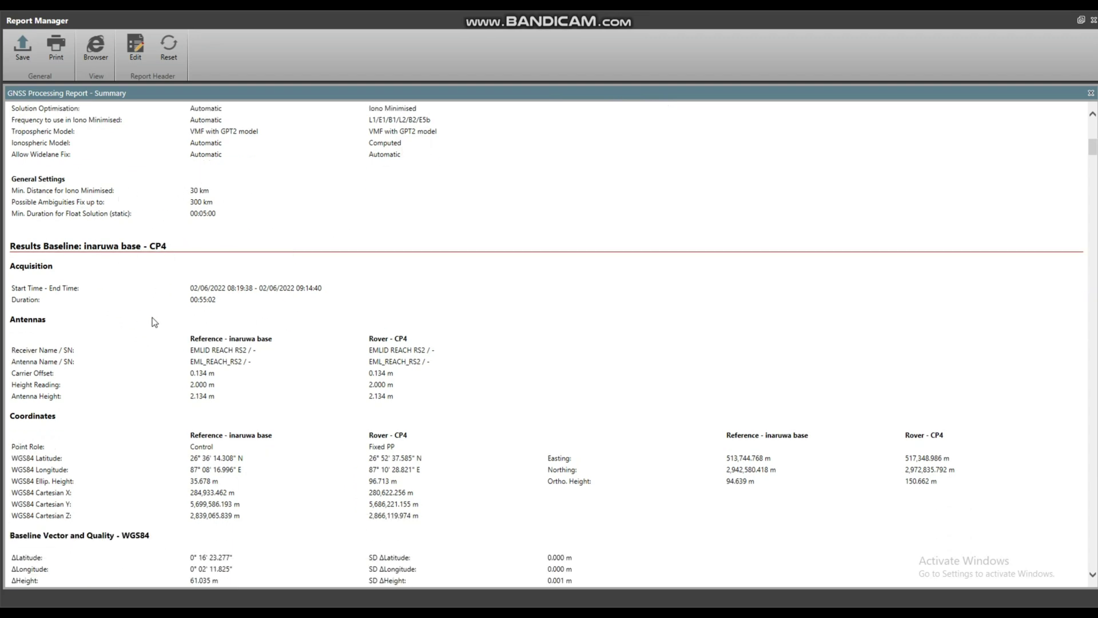
scroll(149, 321, down, 4)
scroll(43, 291, down, 3)
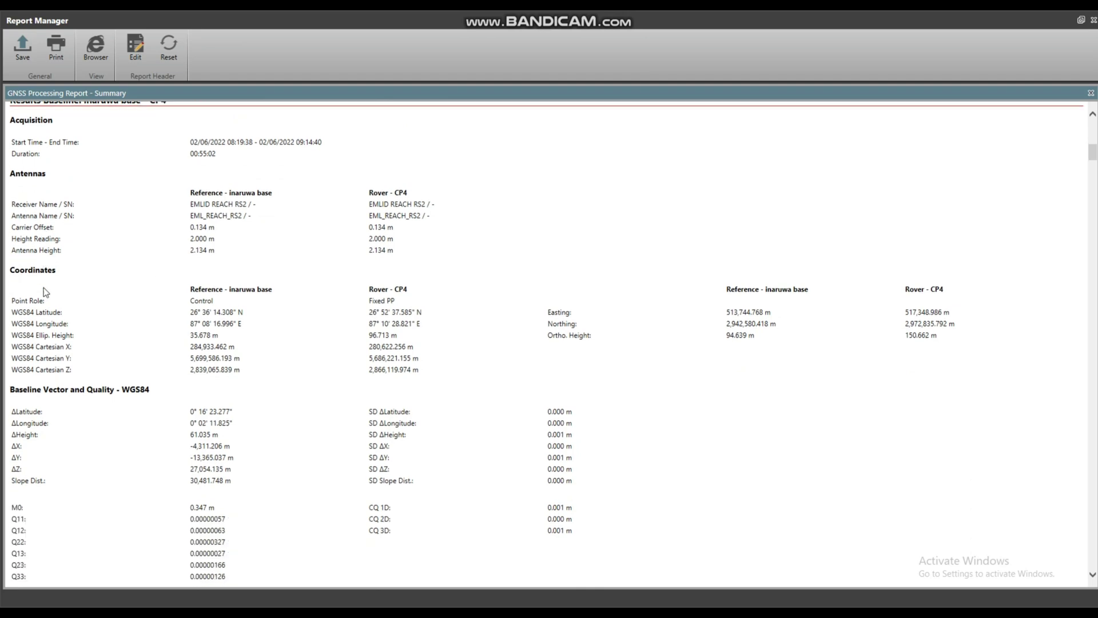
scroll(228, 323, down, 5)
scroll(249, 333, down, 14)
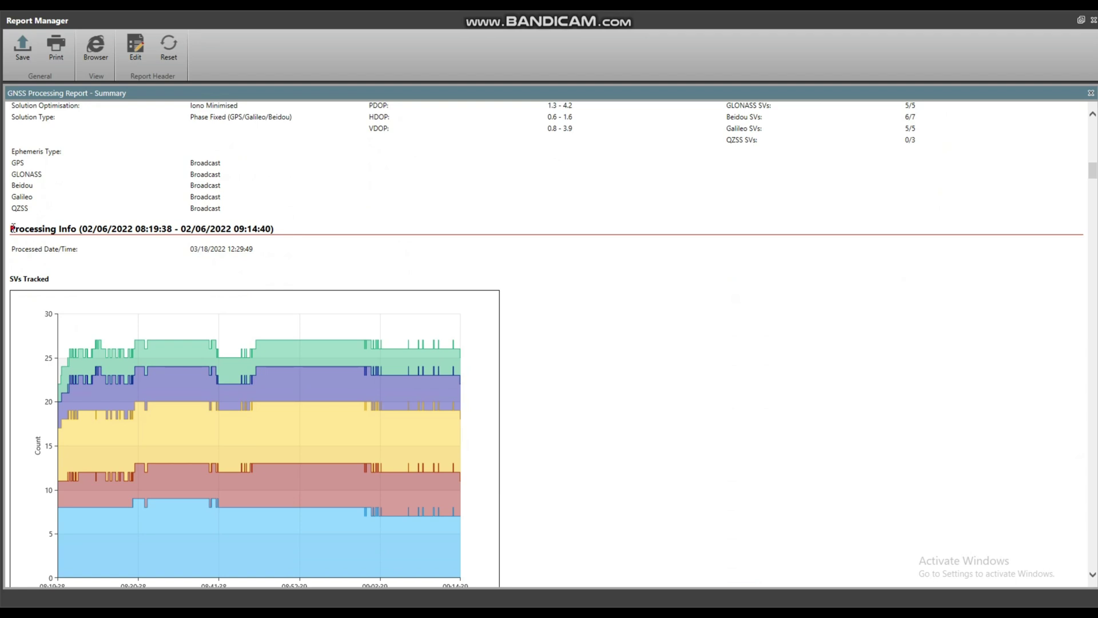
Review the CP4 baseline's processing info, tracked satellites, DOP and ambiguity statistics, and skim the following baselines in the report
drag(13, 227, 222, 228)
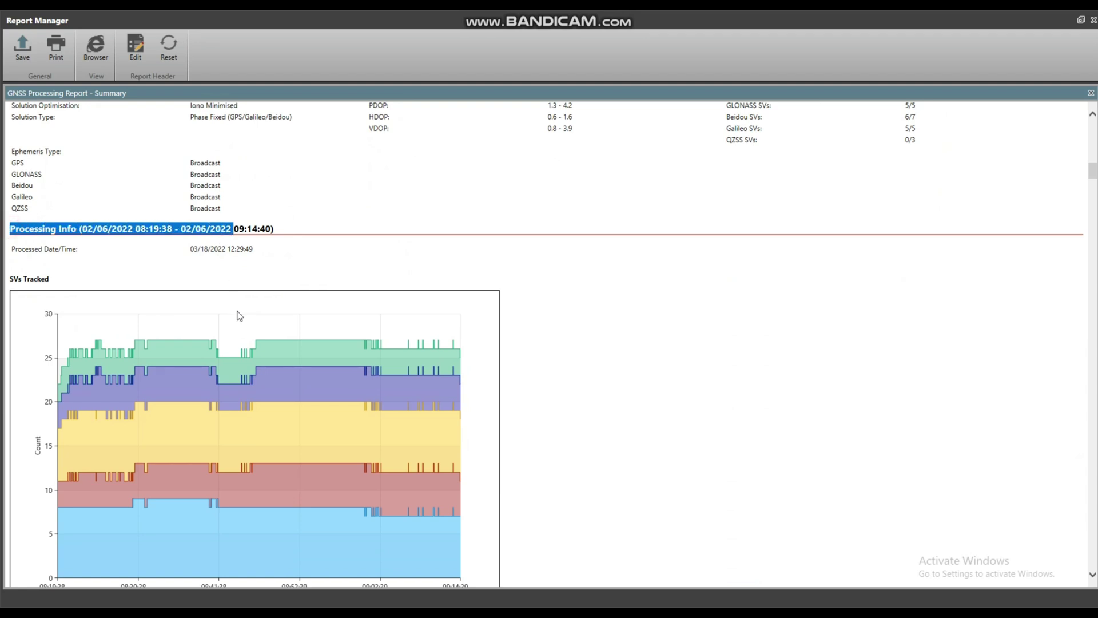
scroll(241, 320, down, 4)
scroll(241, 320, down, 2)
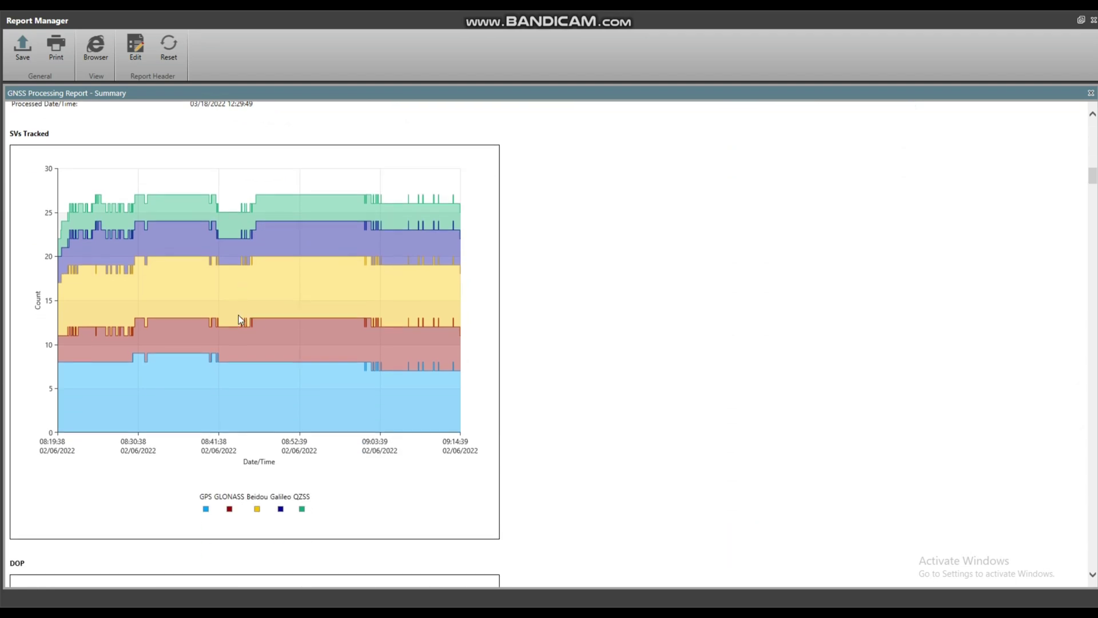
scroll(239, 318, down, 20)
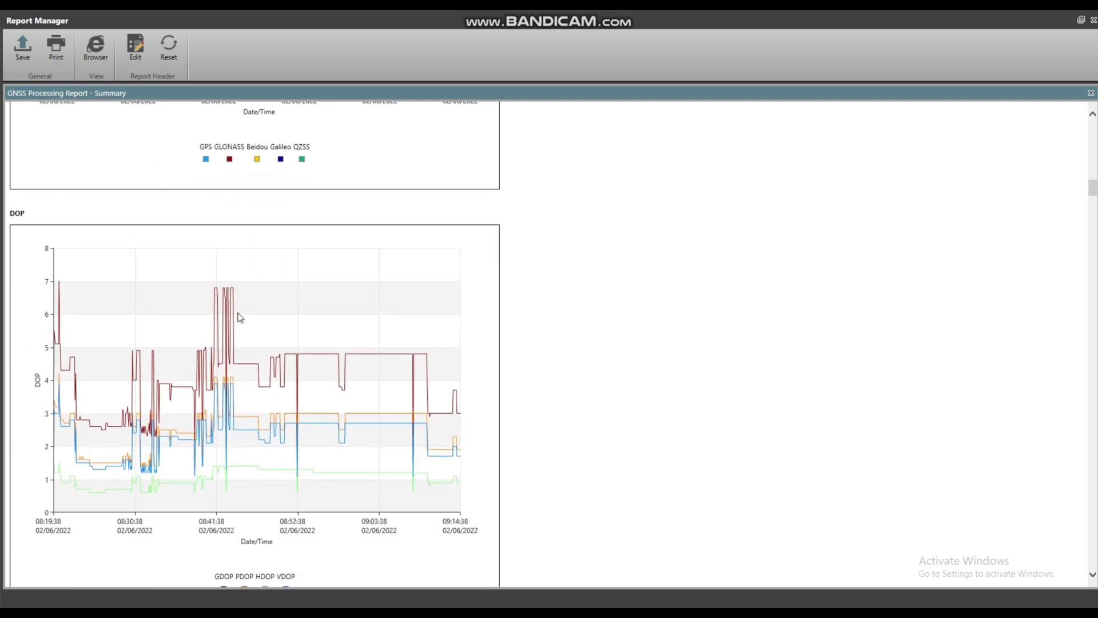
scroll(241, 317, down, 10)
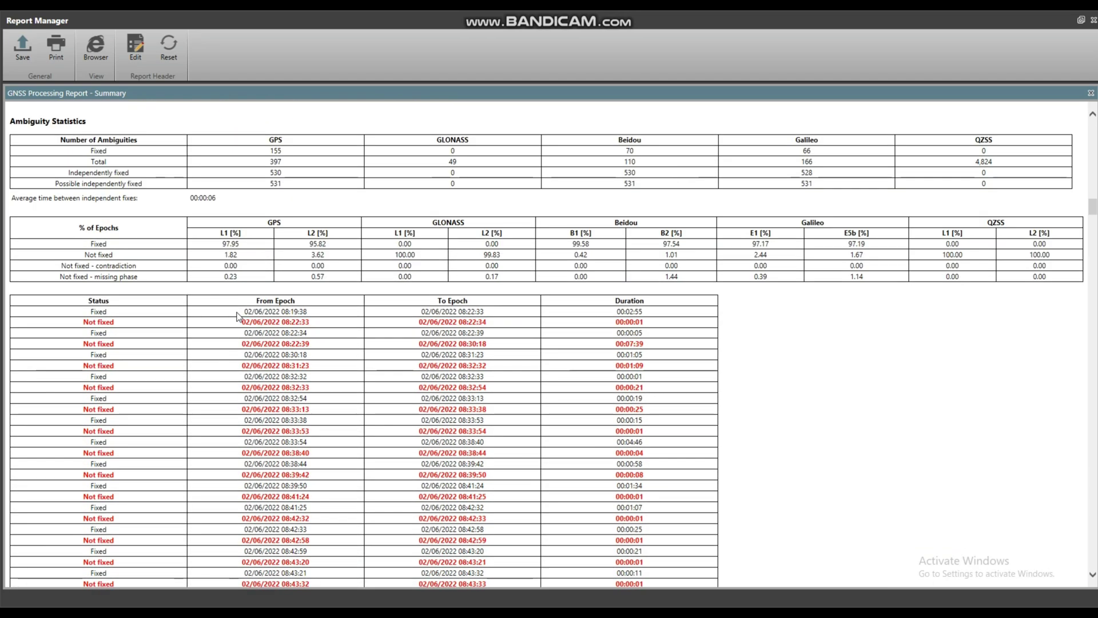
scroll(172, 326, down, 6)
scroll(115, 329, up, 6)
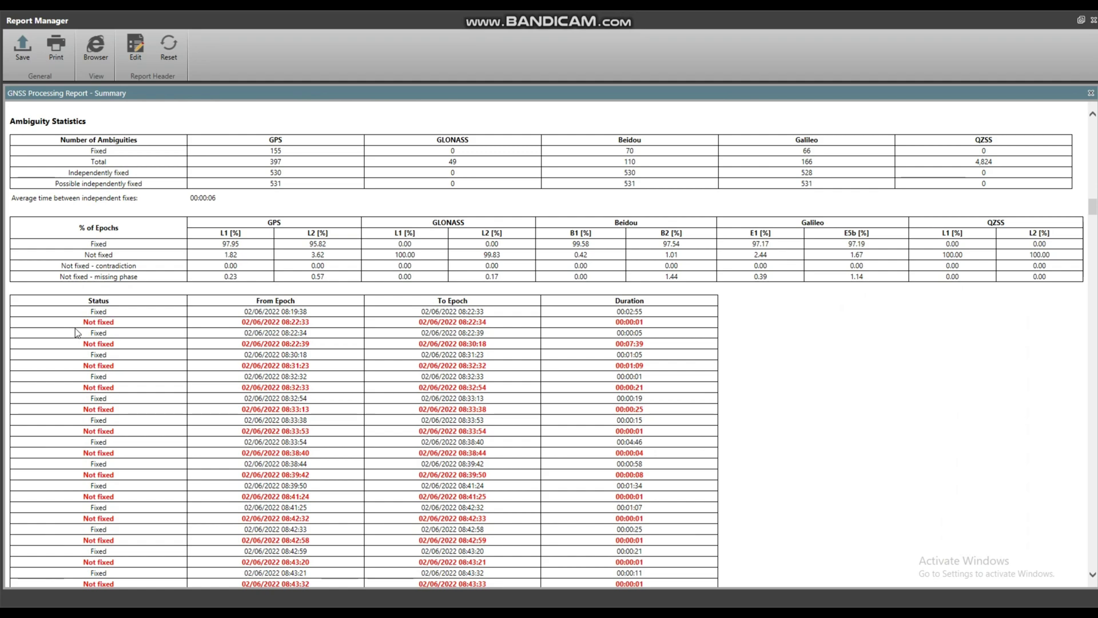
drag(84, 323, 115, 323)
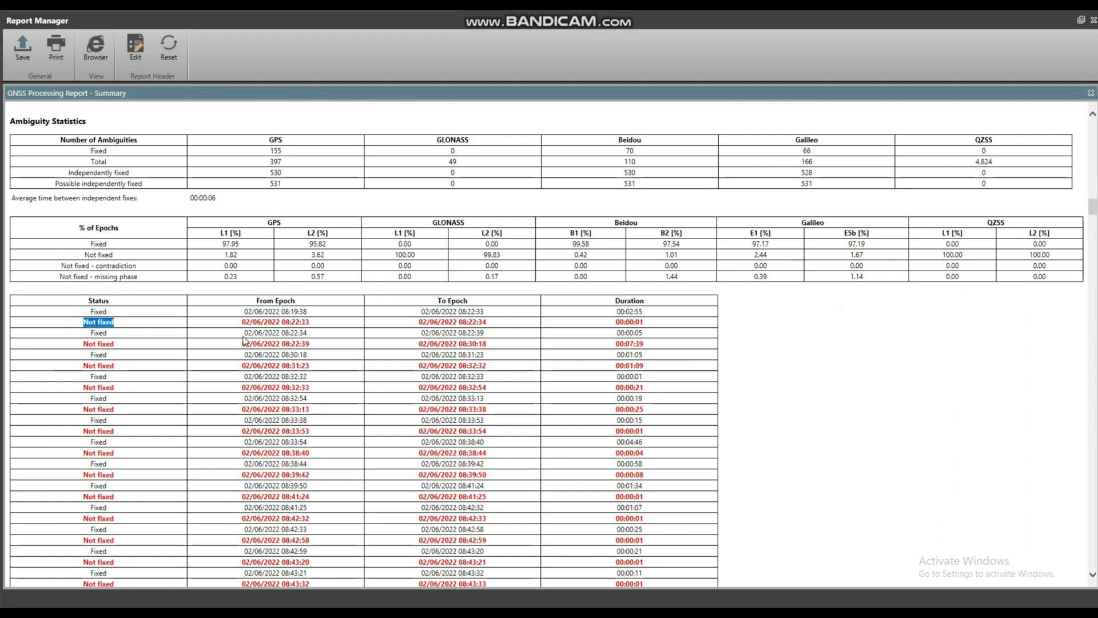
scroll(288, 339, down, 15)
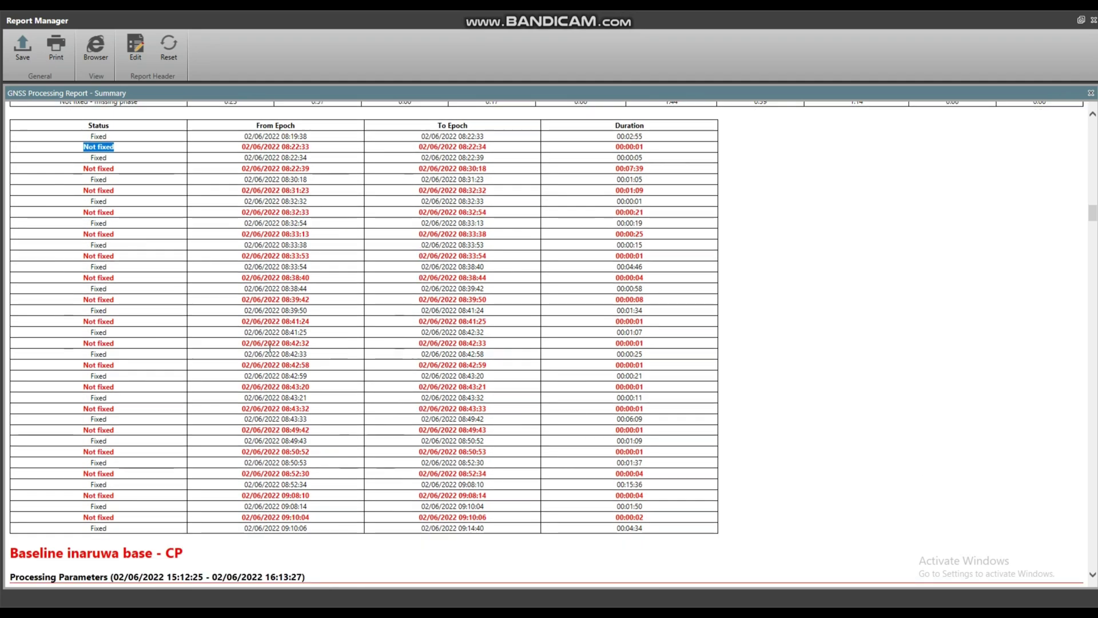
scroll(267, 256, down, 20)
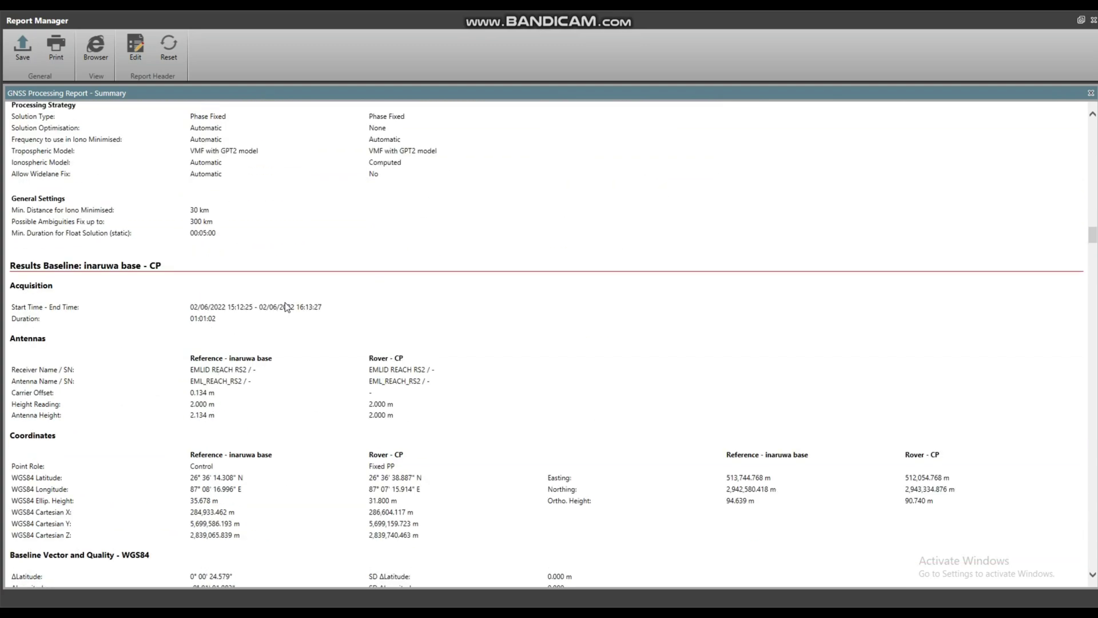
scroll(286, 309, down, 20)
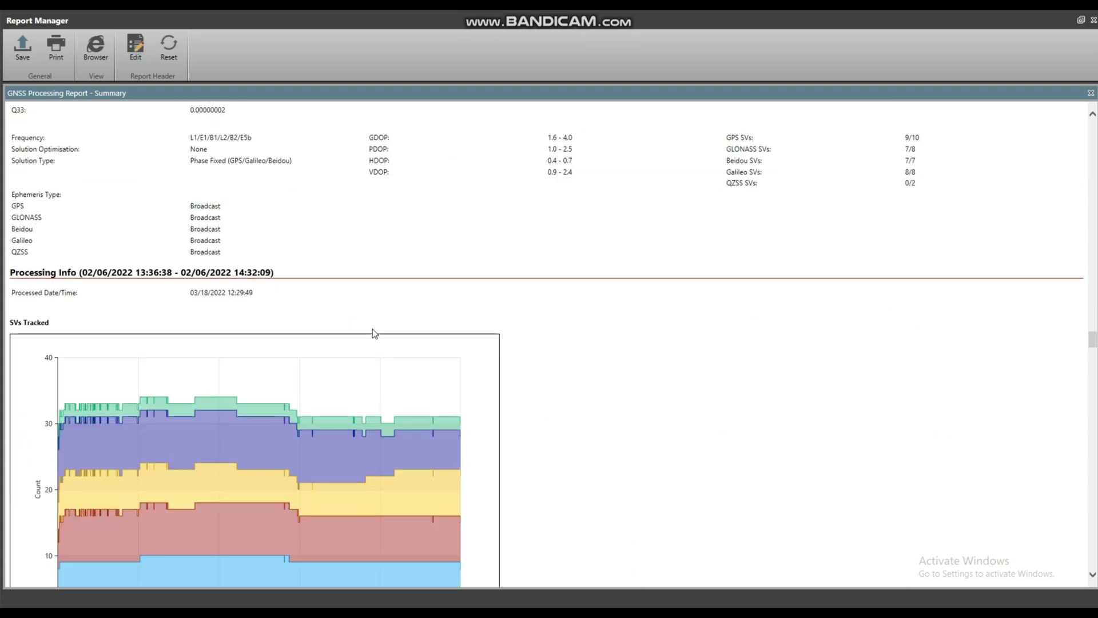
Save the summary report as the PDF "trail GNSS Processing Report - Summary" in the project's Reports folder and close the report
click(22, 47)
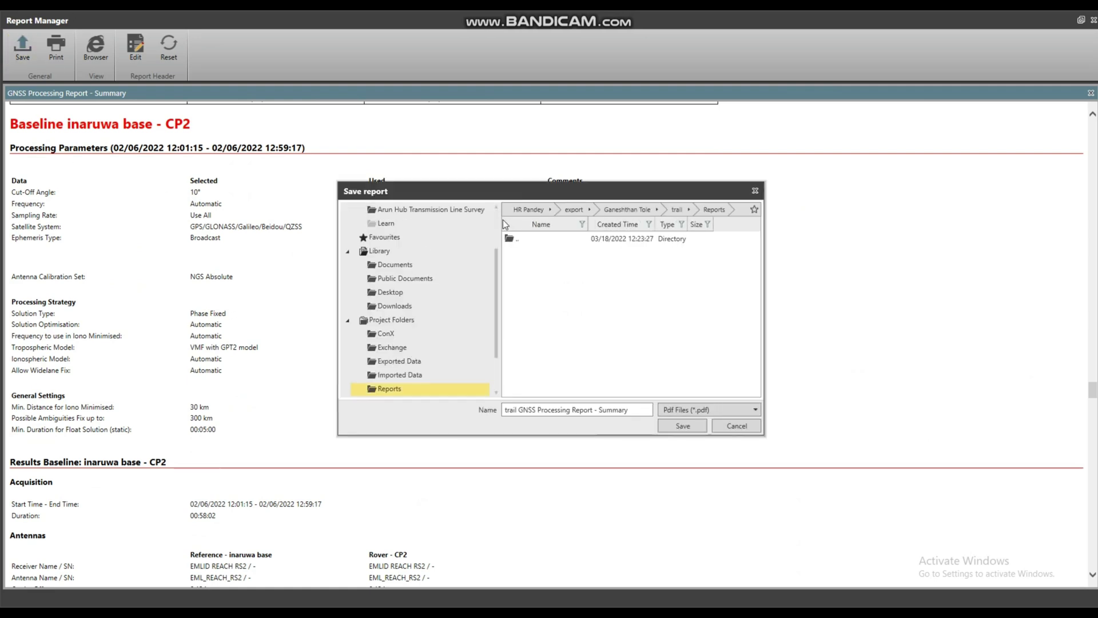
click(683, 426)
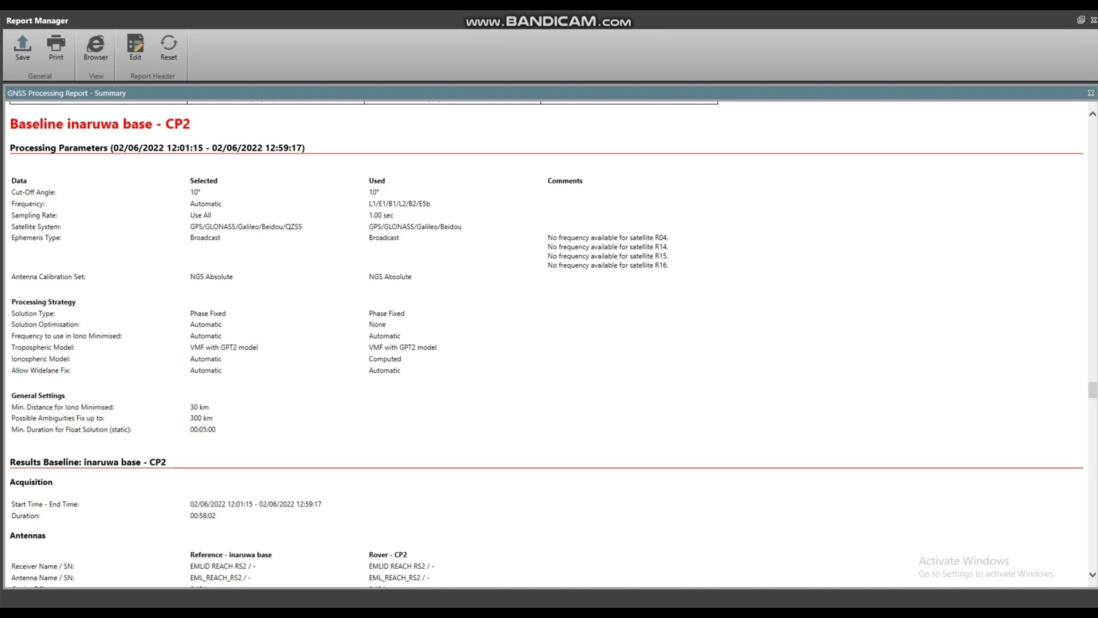
click(1094, 21)
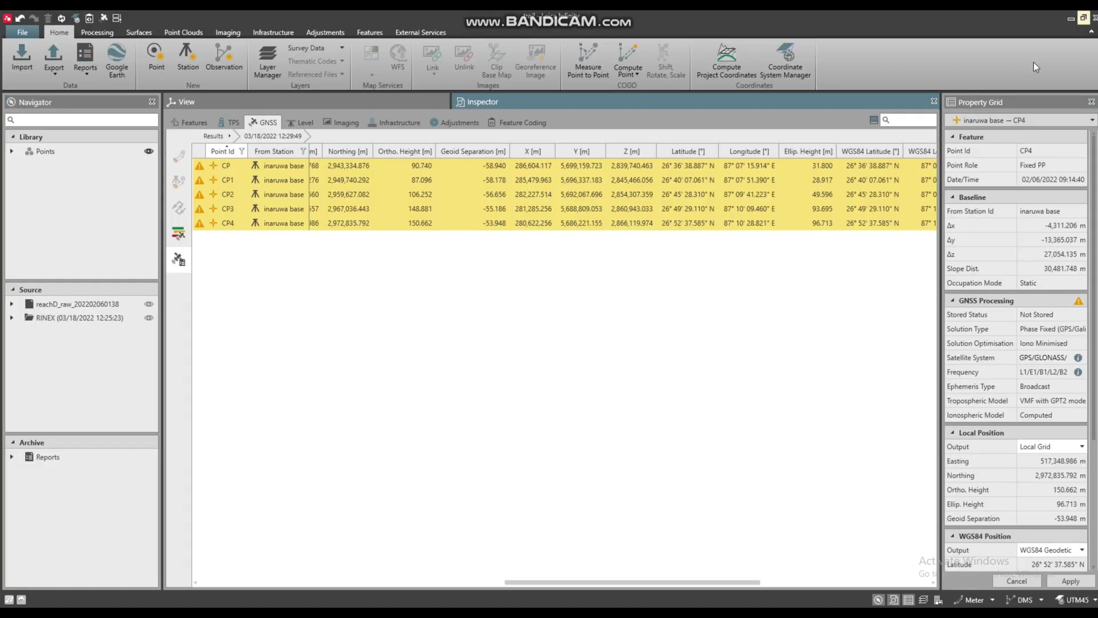
Begin saving the selected results table to the Exported Data folder under the name trail and show the file format choices
right_click(313, 184)
click(359, 242)
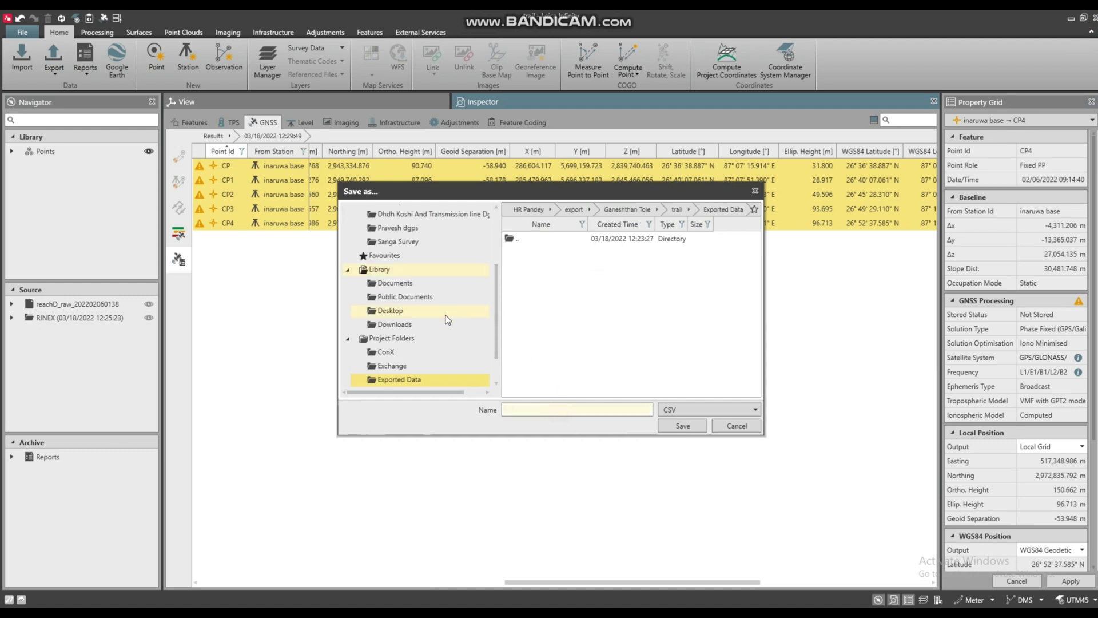
text(trail)
click(698, 409)
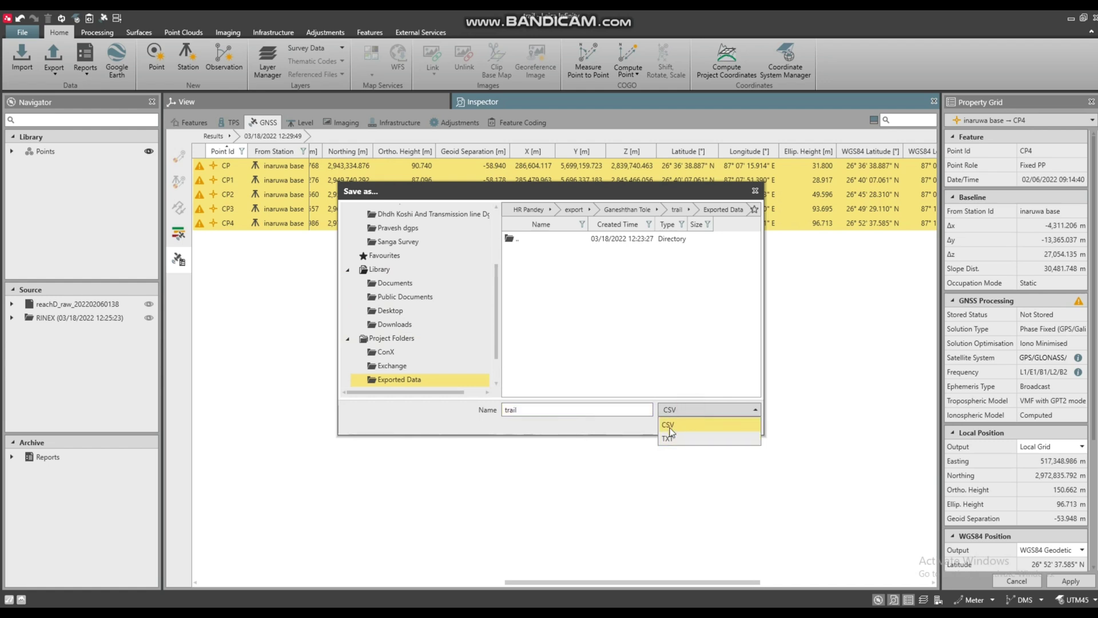